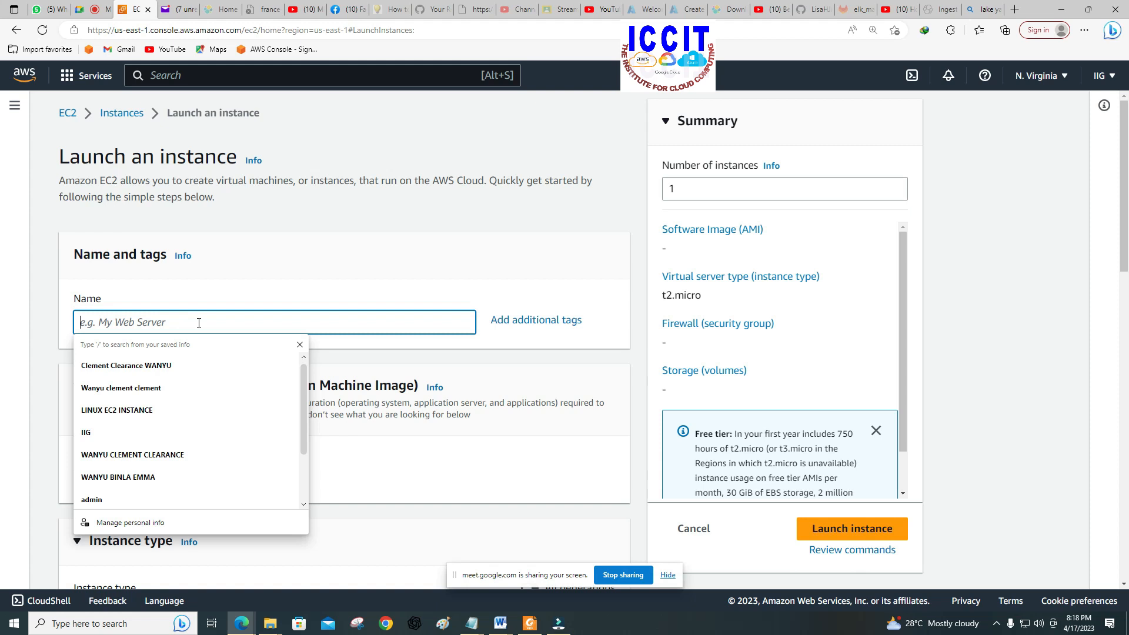
Step: Name the new EC2 instance LINUX-SERVER
text(LI)
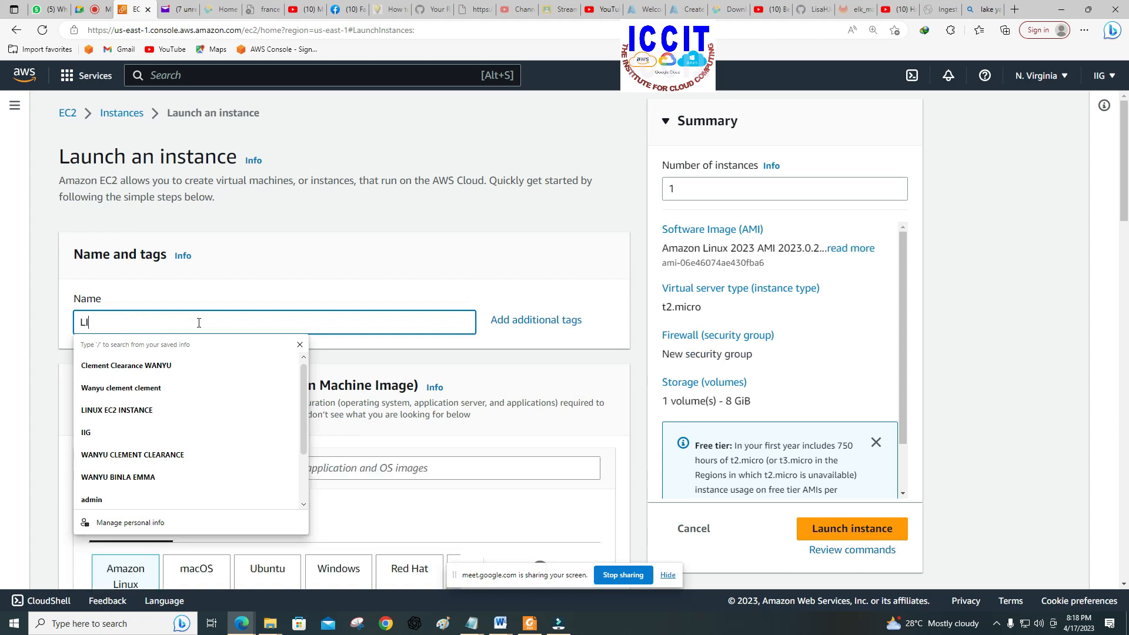
text(NUX)
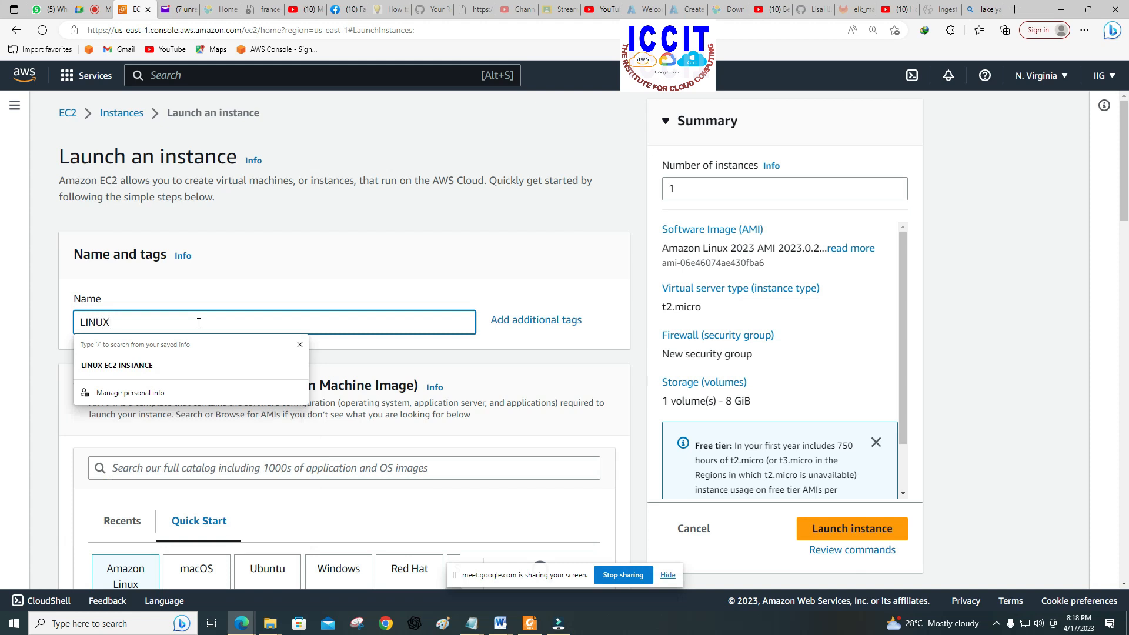
text(-SER)
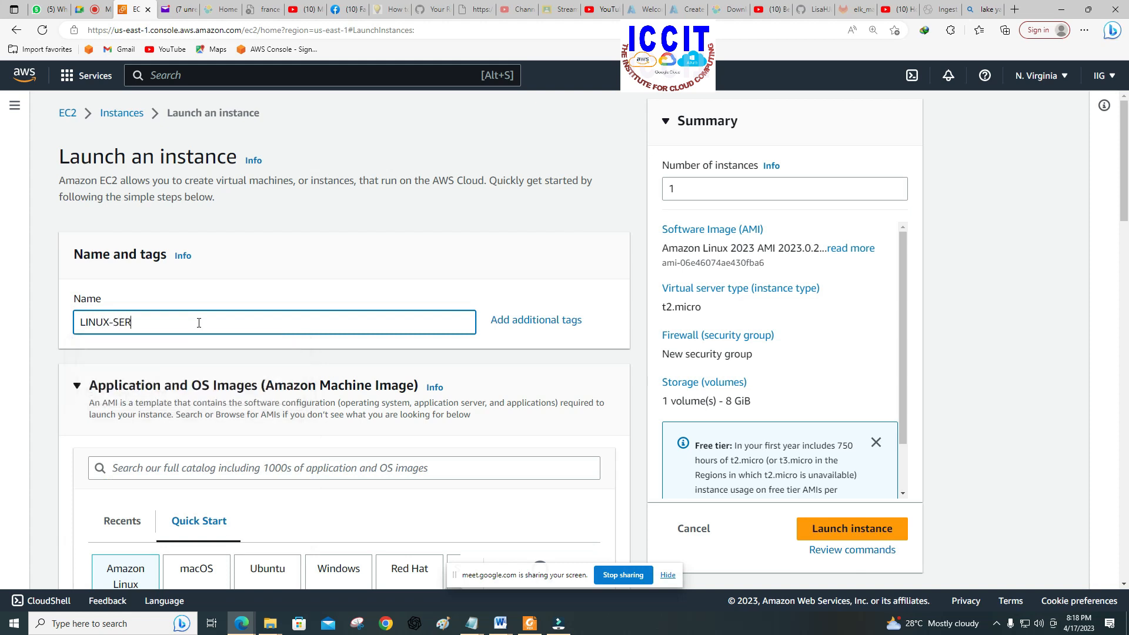
text(VER)
Step: Choose DEV-KEY-PAIR-N-VIRGINIA as the key pair for logging in to the instance
scroll(217, 314, down, 4)
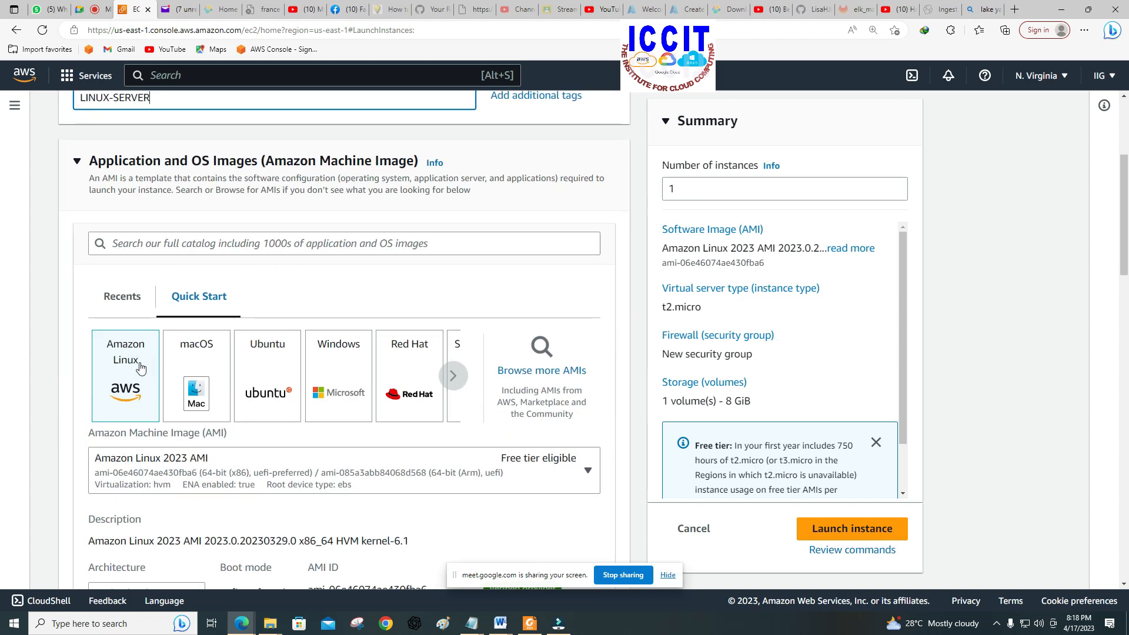
scroll(140, 368, down, 2)
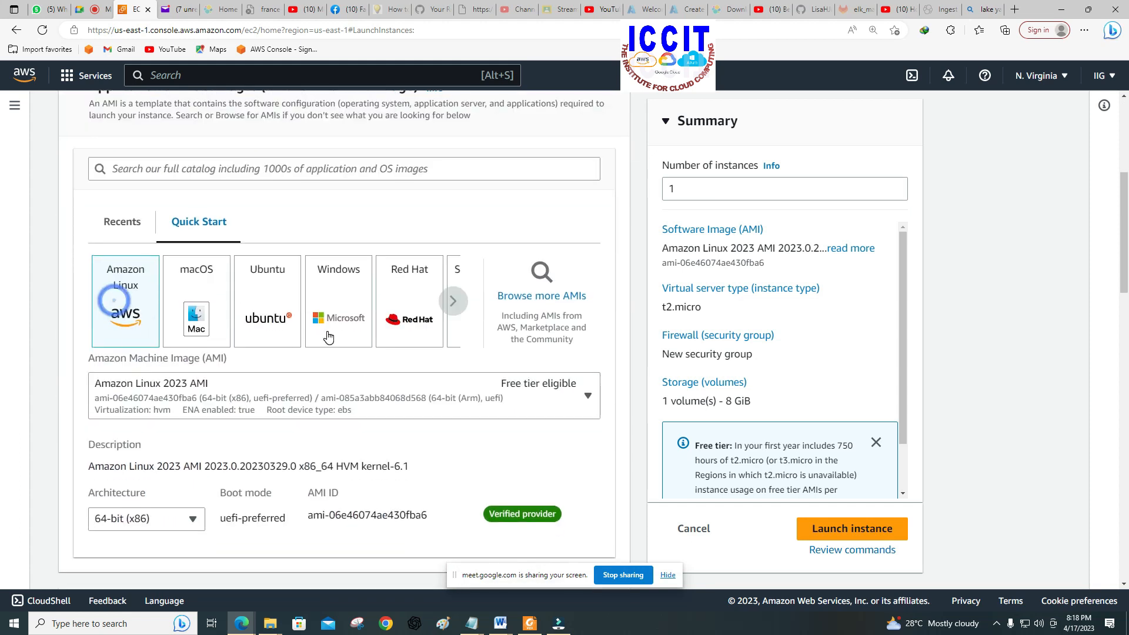
scroll(328, 335, down, 2)
scroll(329, 338, down, 3)
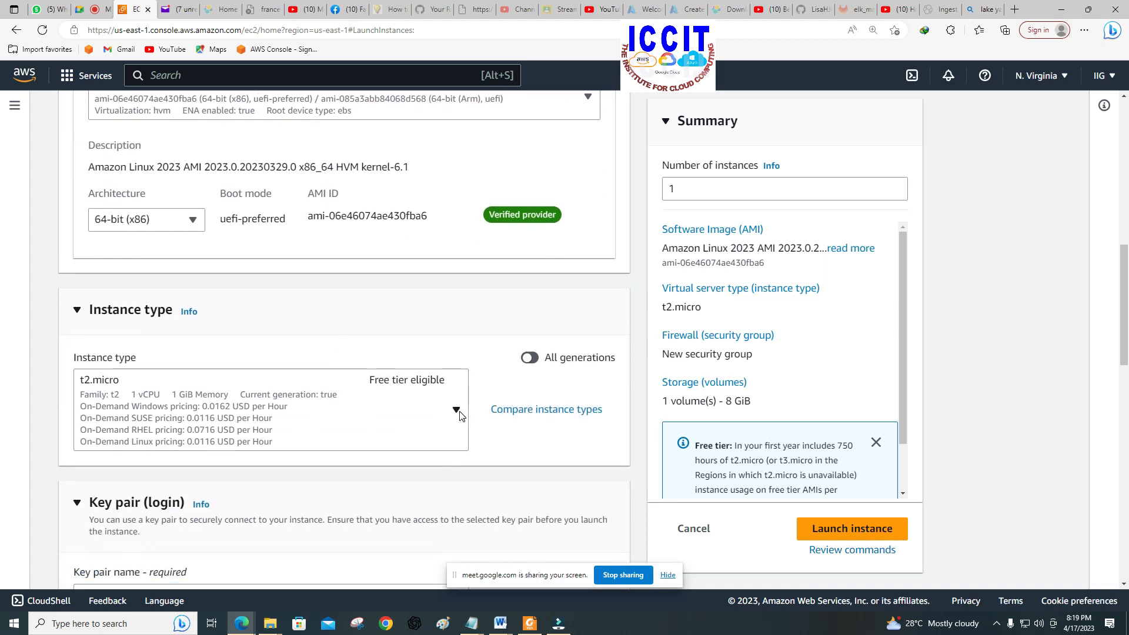
scroll(423, 328, up, 4)
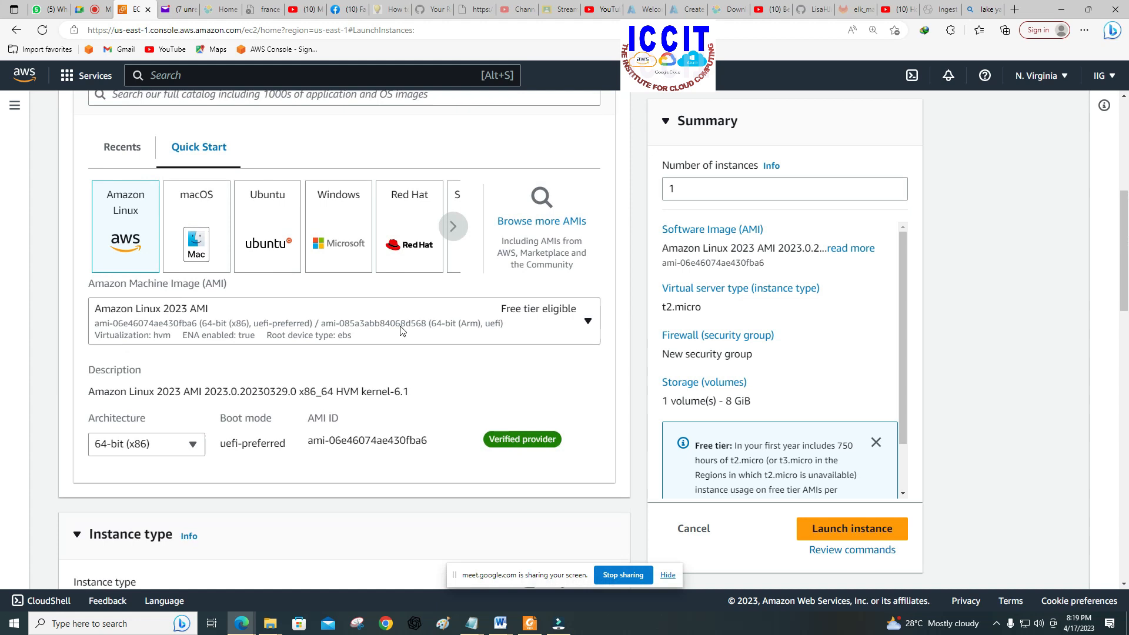
scroll(411, 354, down, 9)
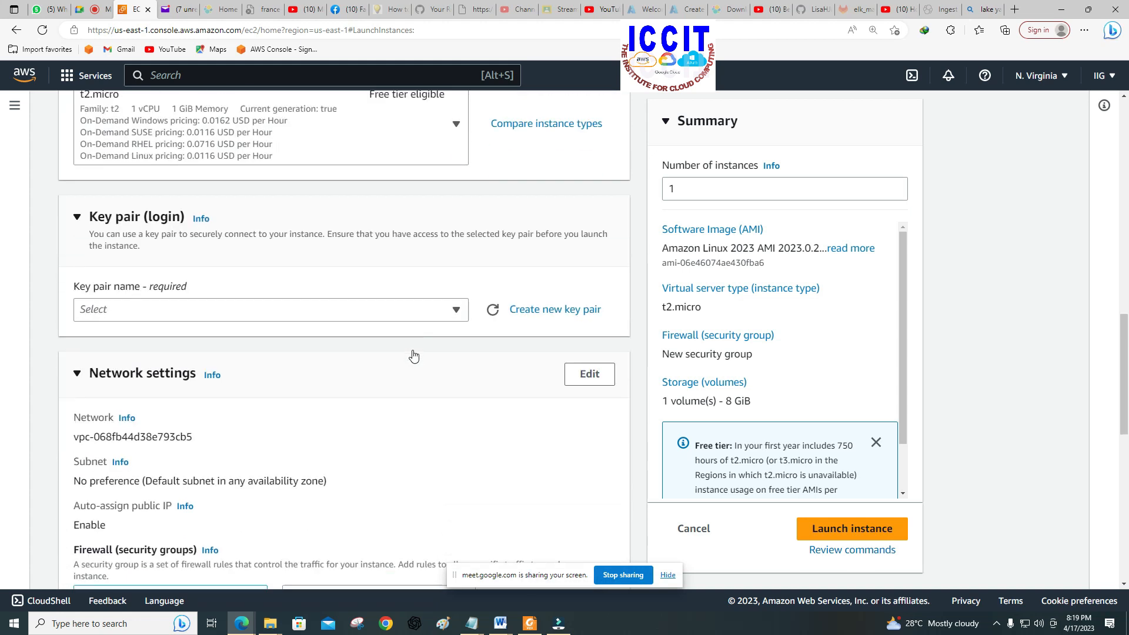
scroll(413, 356, down, 2)
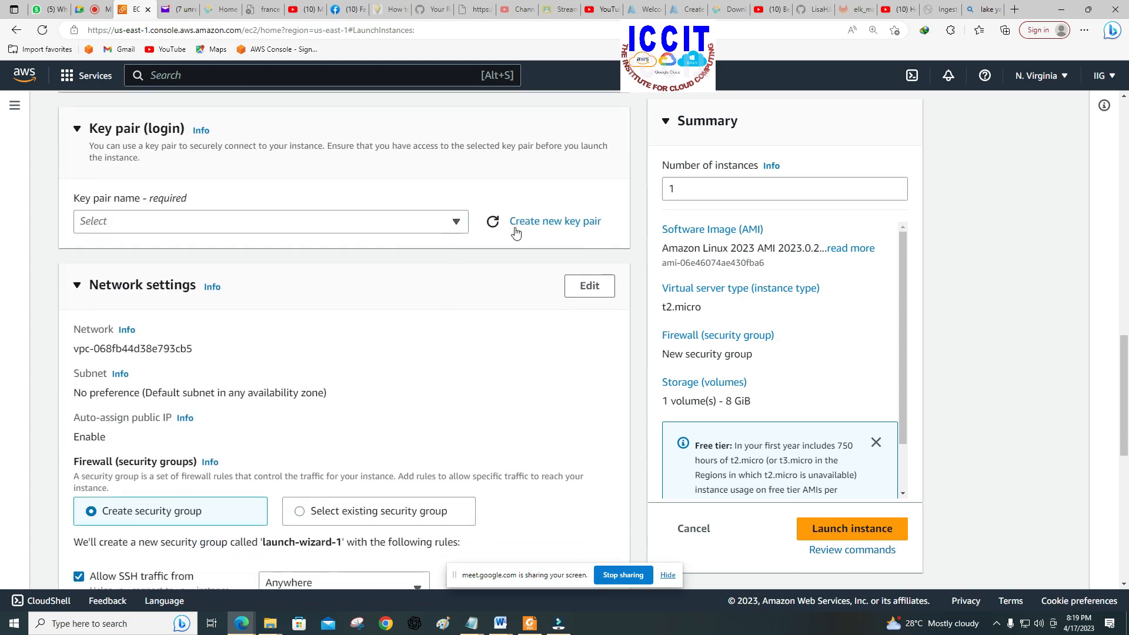
click(451, 223)
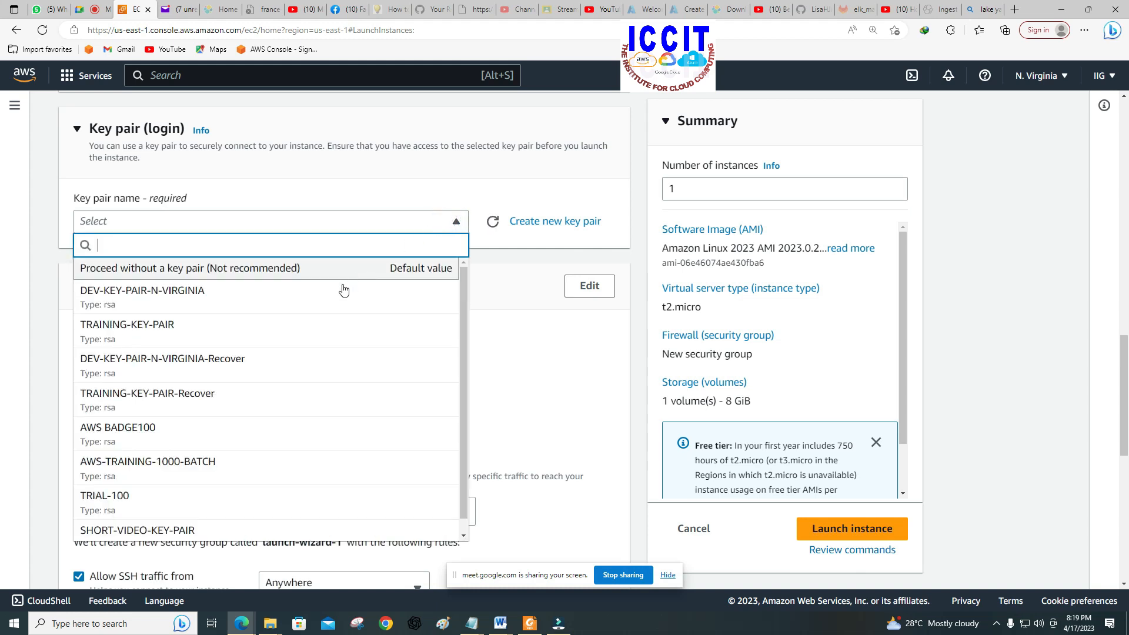
click(332, 296)
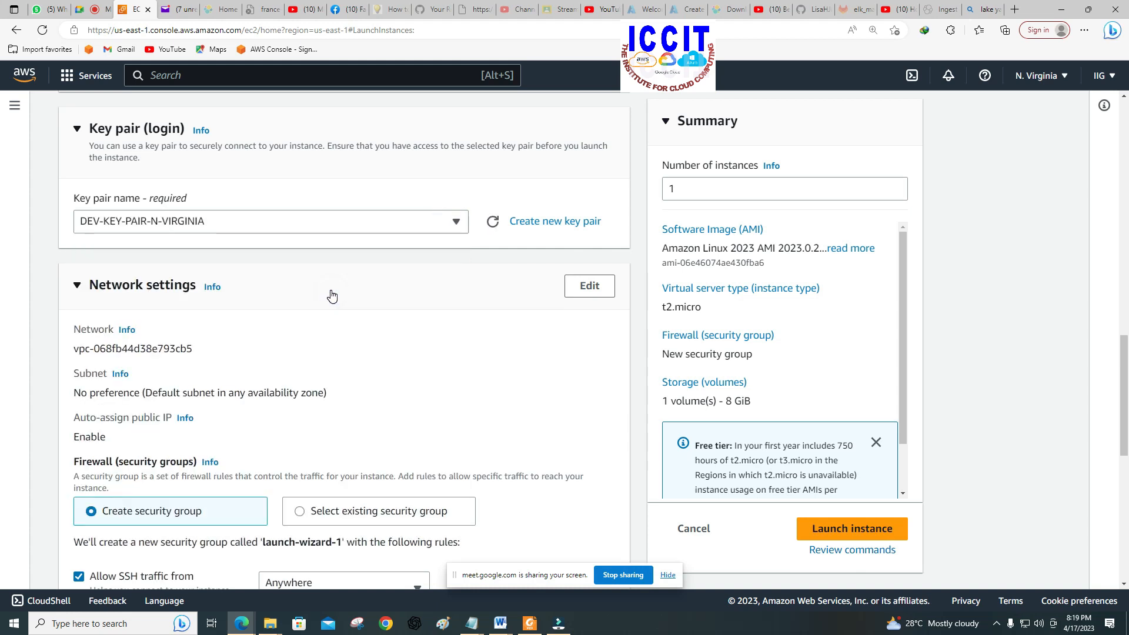
Step: Set the firewall to use an existing security group and select DEV-SEC-GROUP-N-VIRGINIA
scroll(429, 340, down, 3)
scroll(429, 340, down, 1)
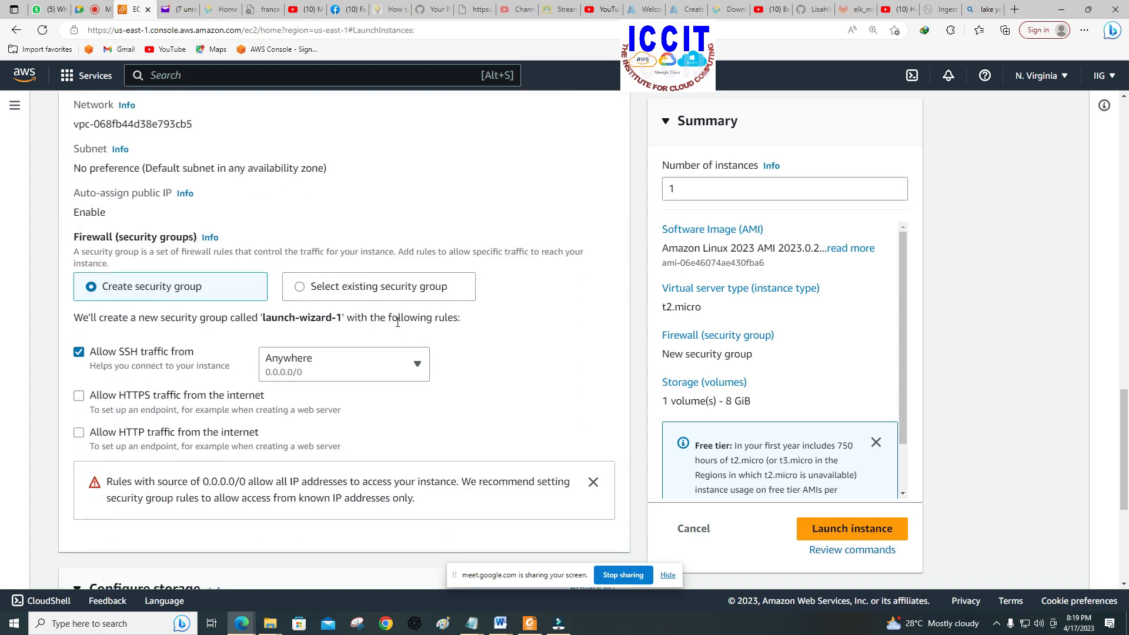
click(363, 292)
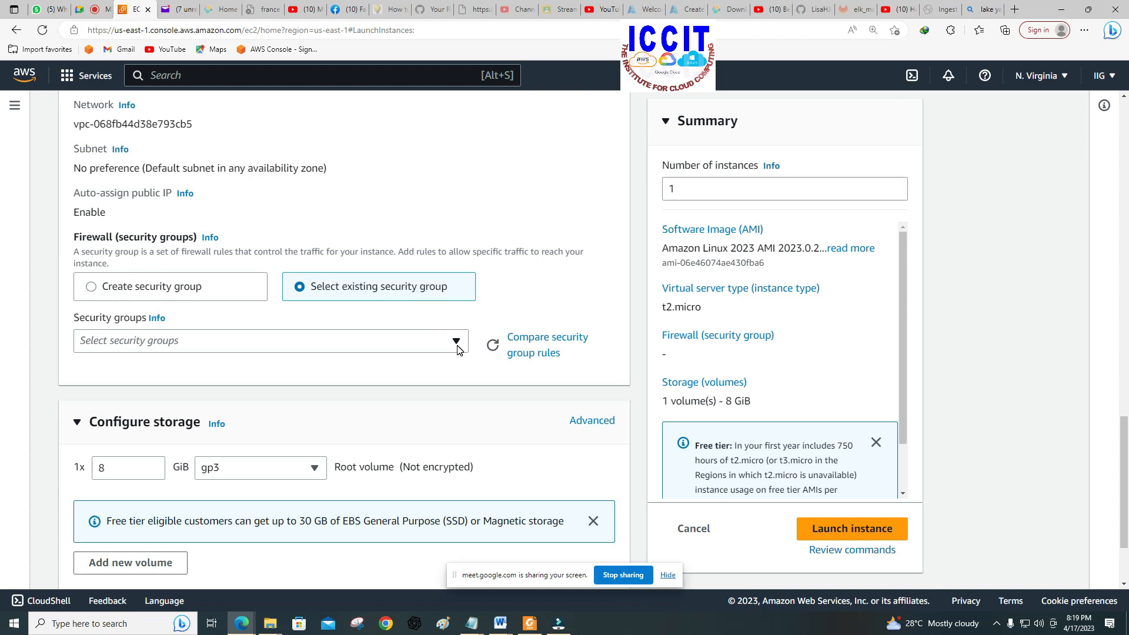
click(199, 287)
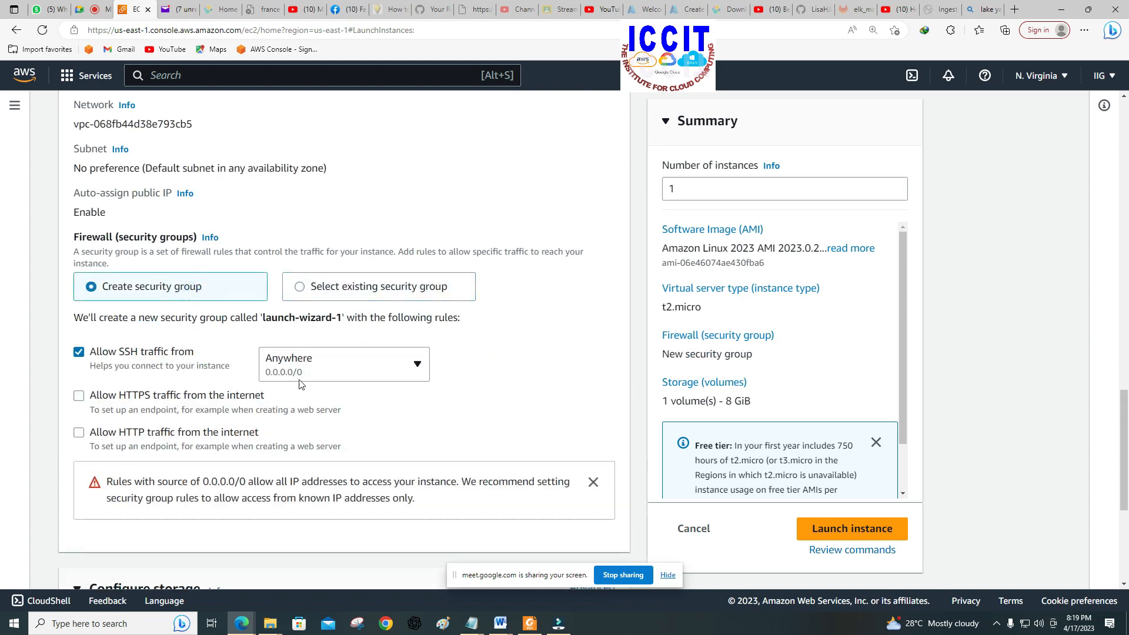
scroll(297, 379, down, 3)
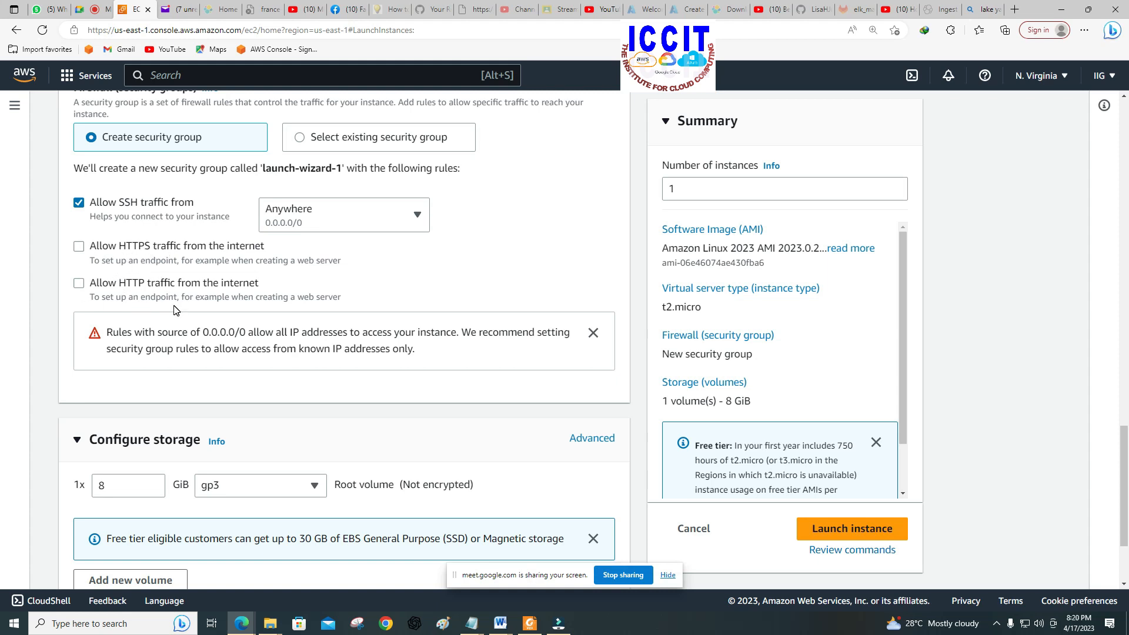
click(380, 139)
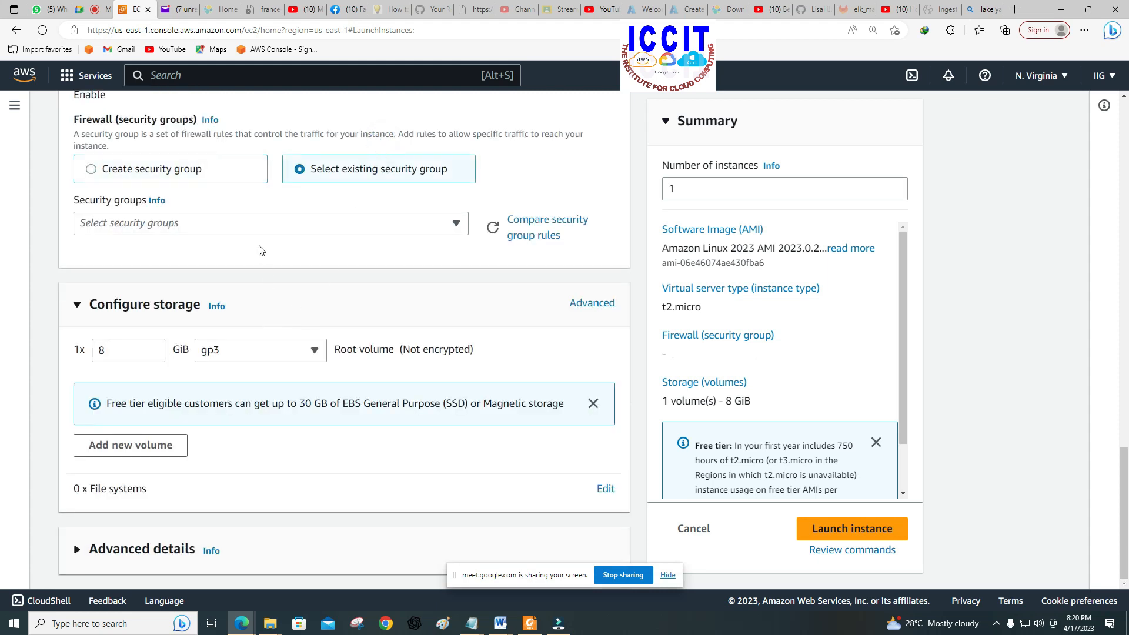
click(278, 222)
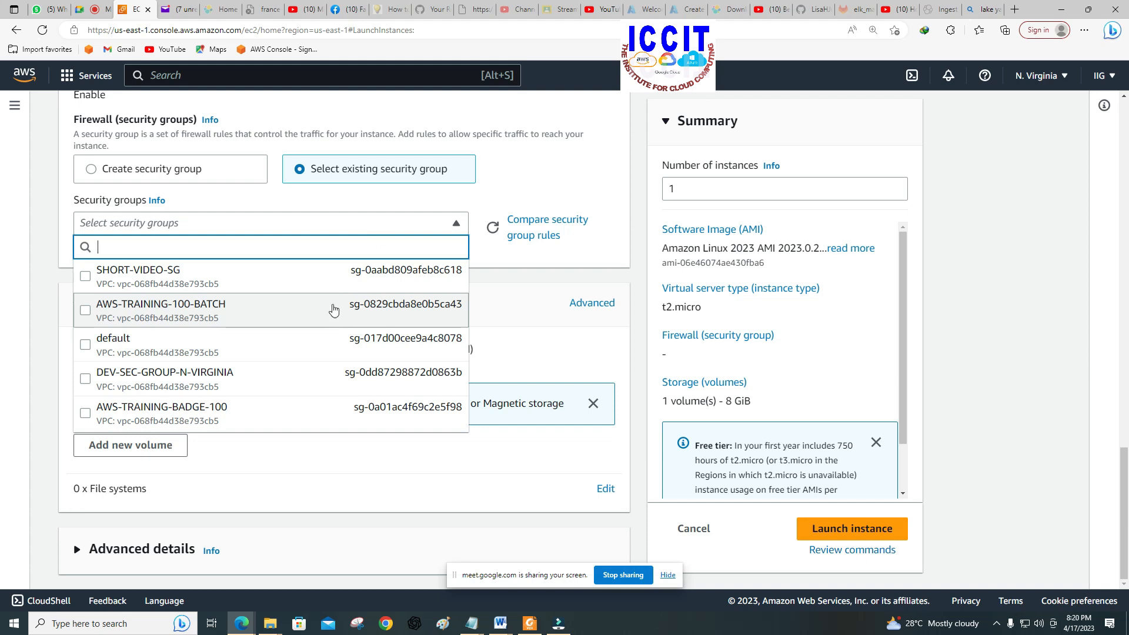
click(248, 376)
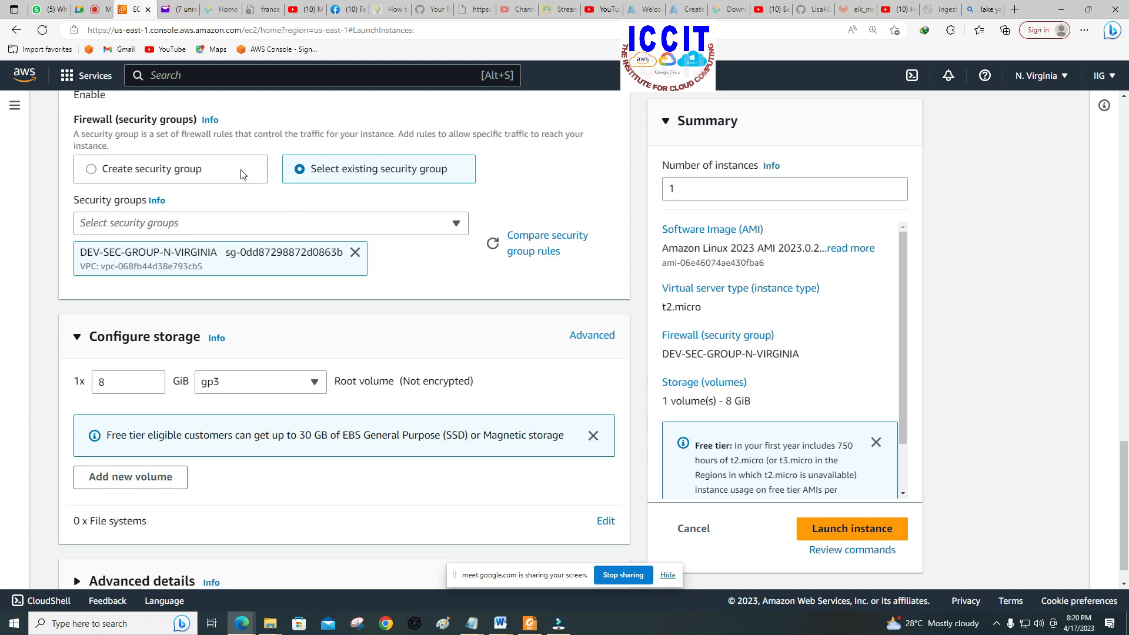
Step: Switch the firewall to creating a new security group and open the network settings for editing
click(206, 168)
scroll(385, 249, up, 6)
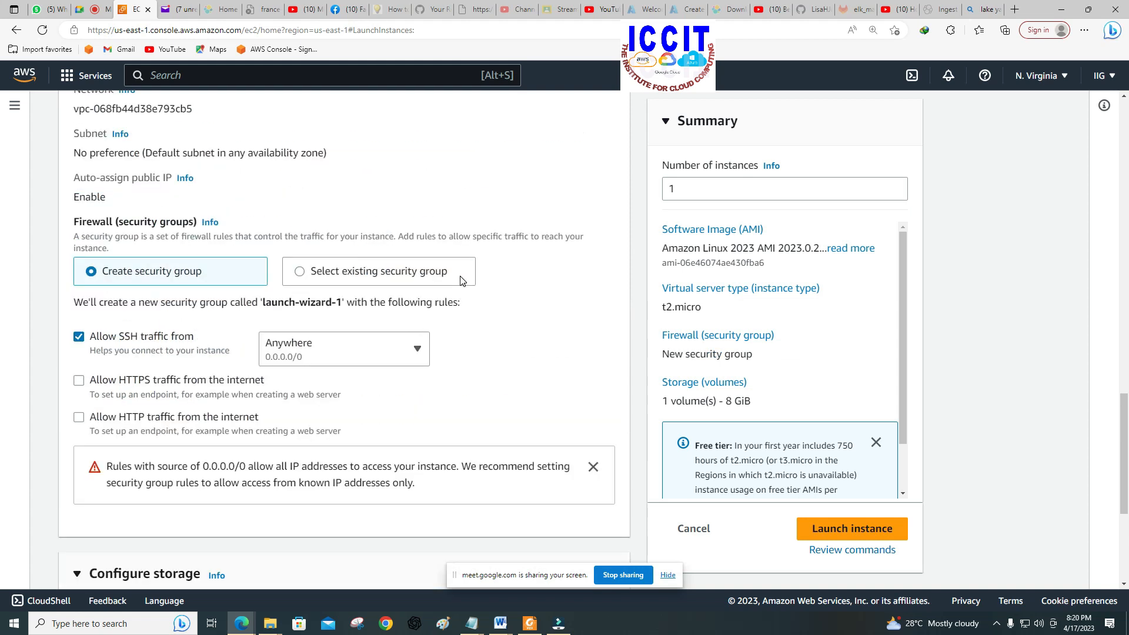
click(589, 317)
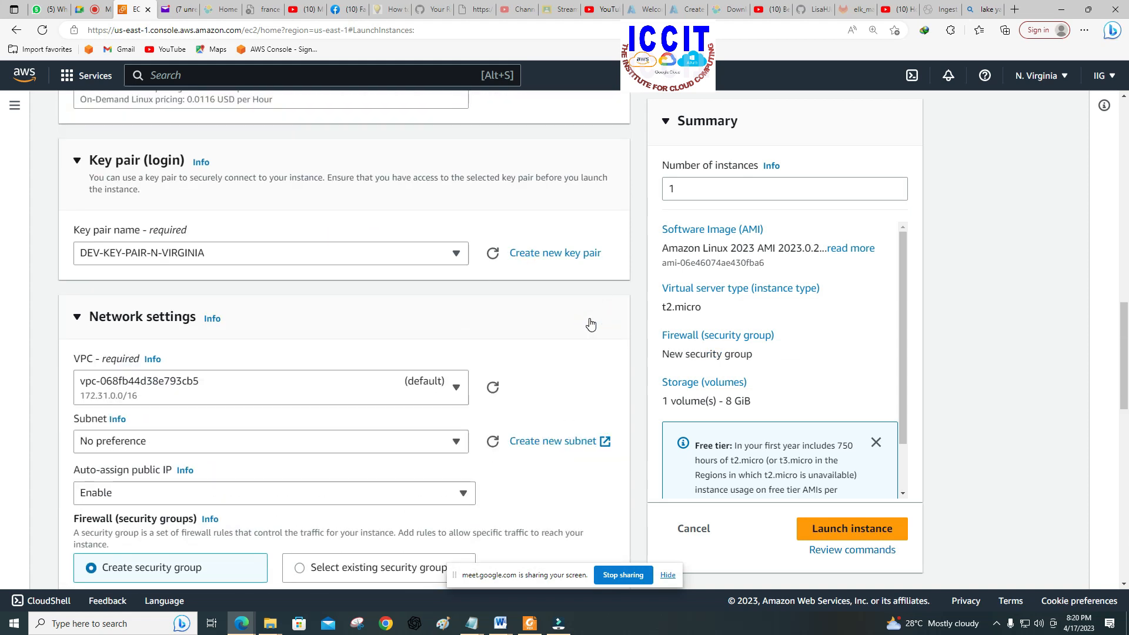
scroll(554, 378, down, 5)
scroll(554, 378, down, 4)
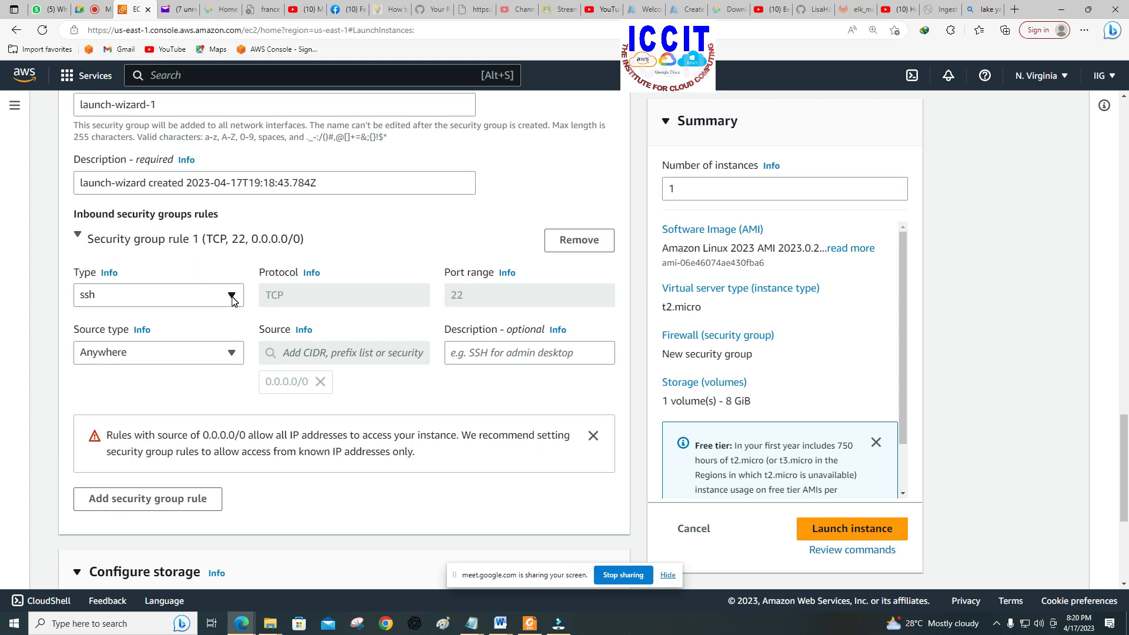
Step: Examine the traffic types available for inbound security group rule 1 and the new group's settings, keeping ssh
click(234, 301)
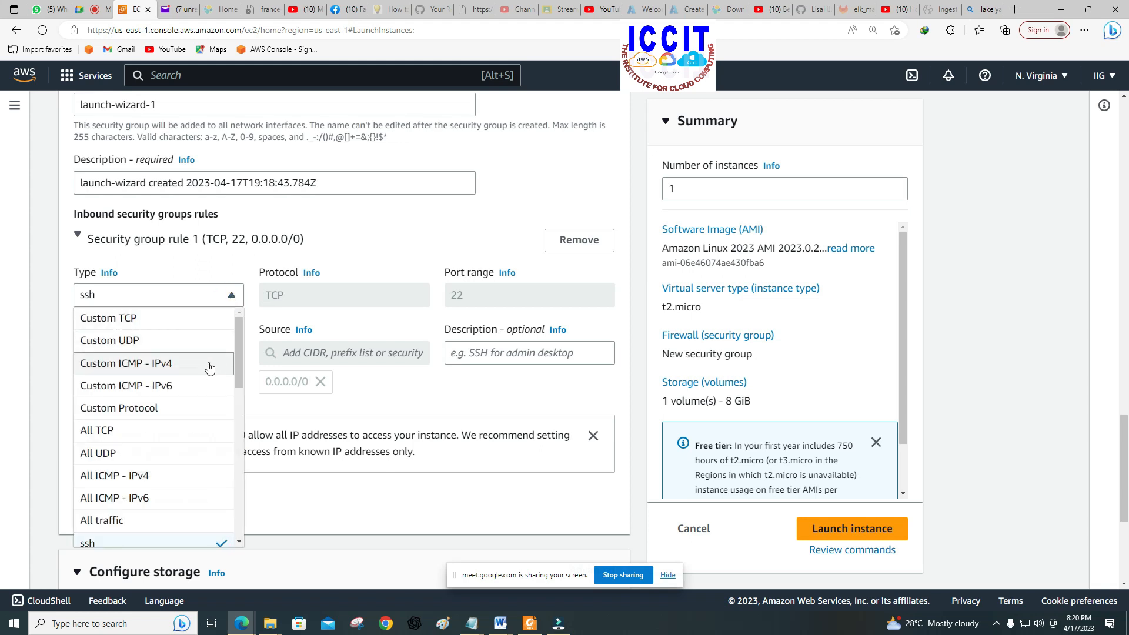
scroll(180, 434, down, 1)
scroll(180, 434, down, 1)
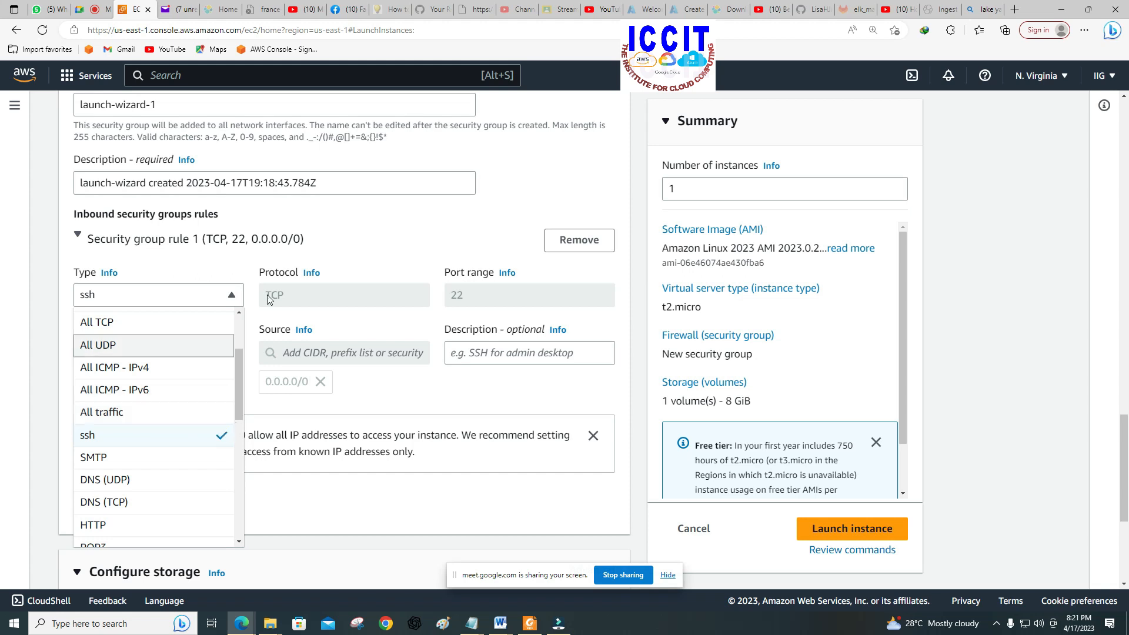
click(391, 222)
scroll(391, 273, up, 4)
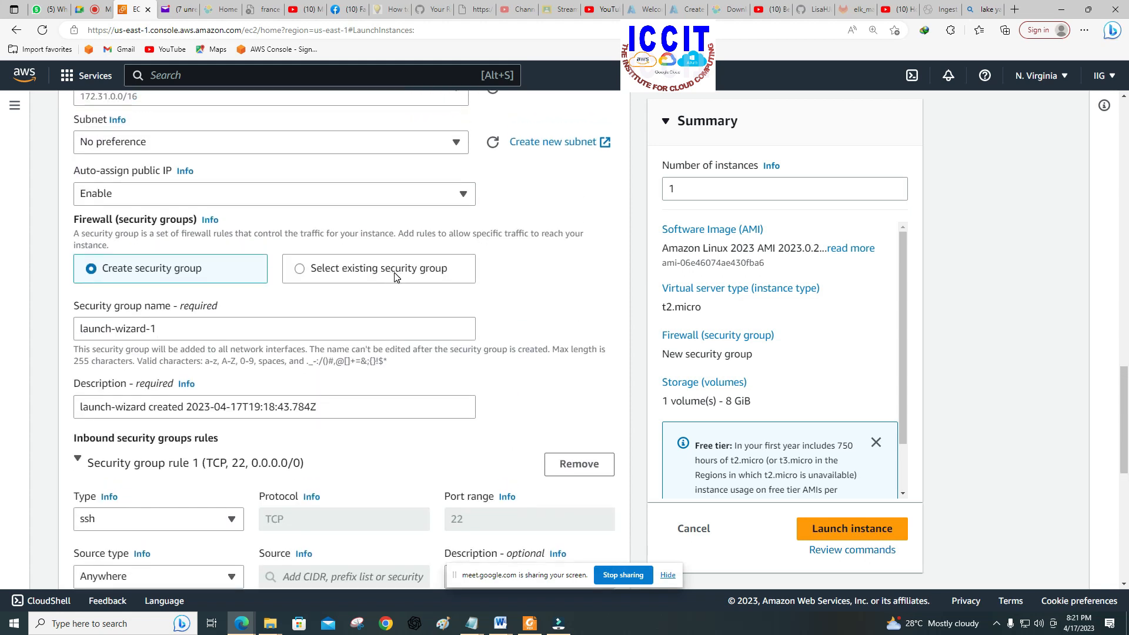
scroll(391, 274, up, 4)
scroll(393, 336, down, 4)
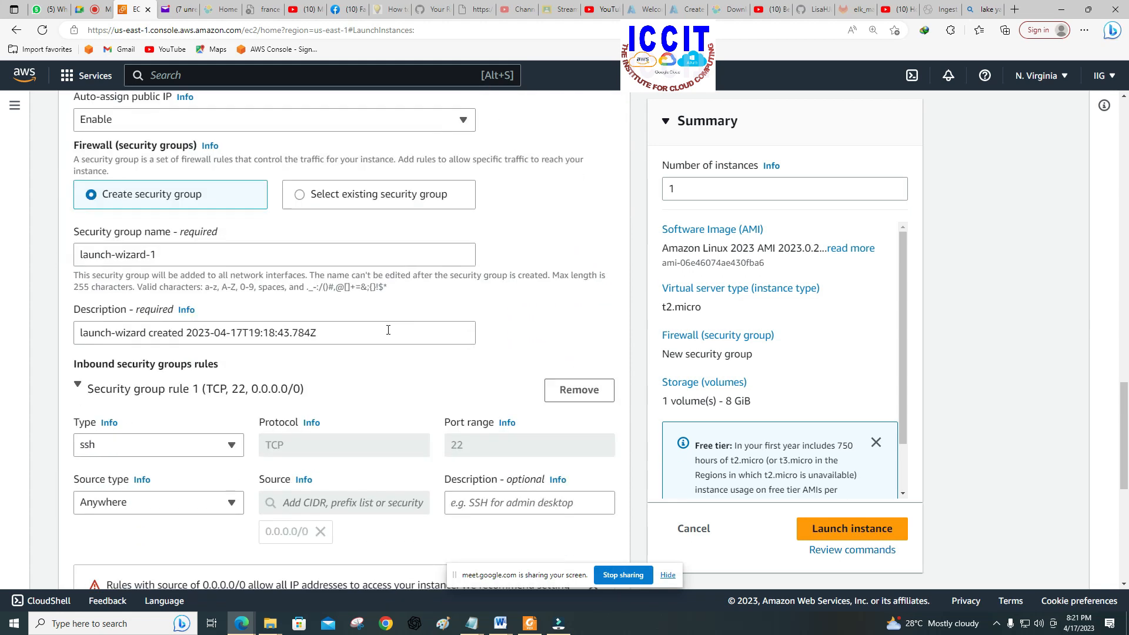
Step: Switch the firewall back to the existing security group DEV-SEC-GROUP-N-VIRGINIA and launch the instance
click(364, 195)
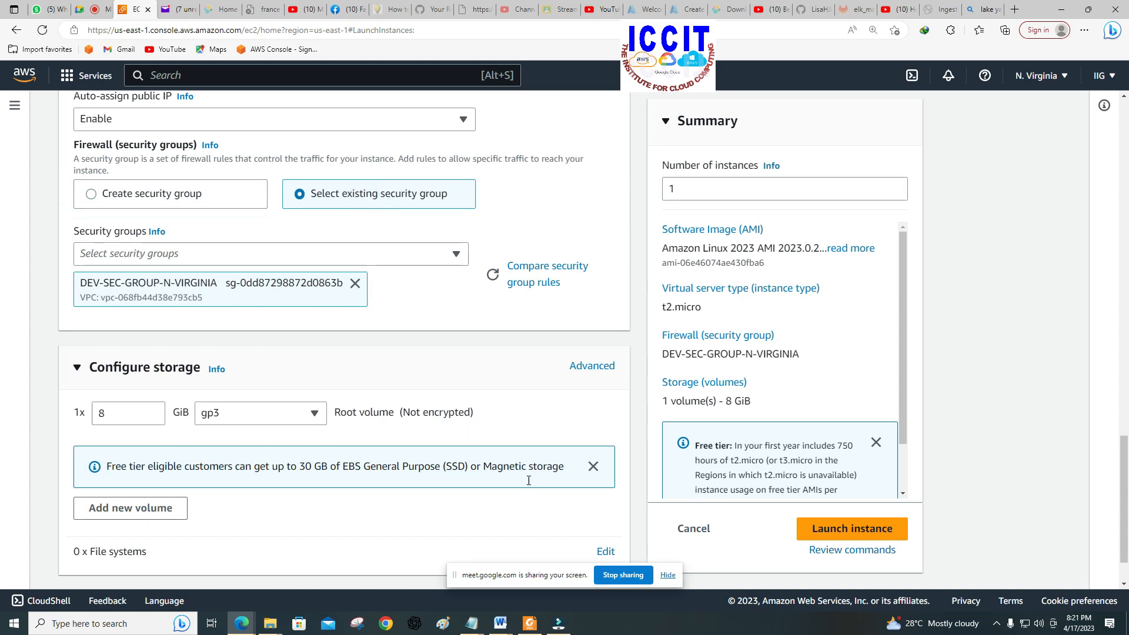
scroll(812, 510, down, 1)
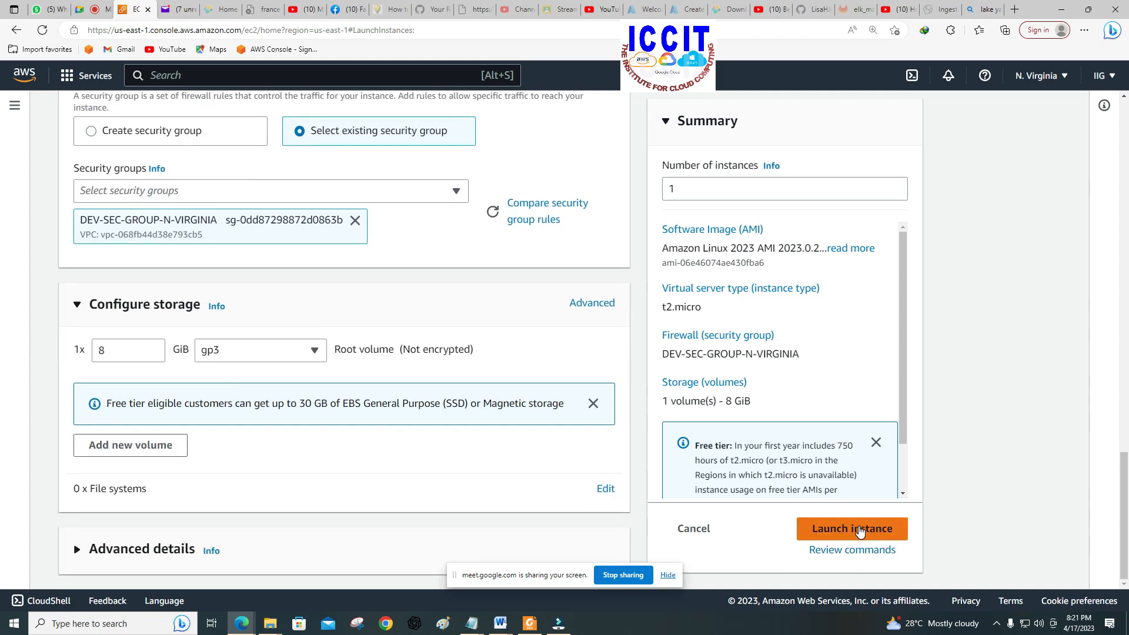
click(859, 529)
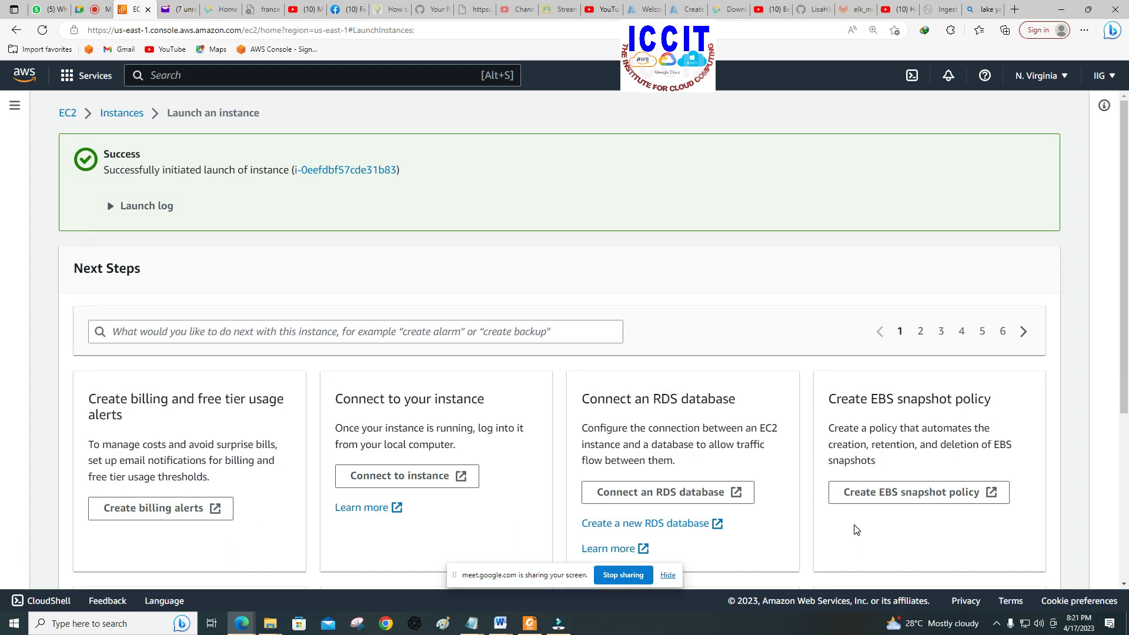
Step: Open the instances list and refresh it until LINUX-SERVER is running
click(112, 113)
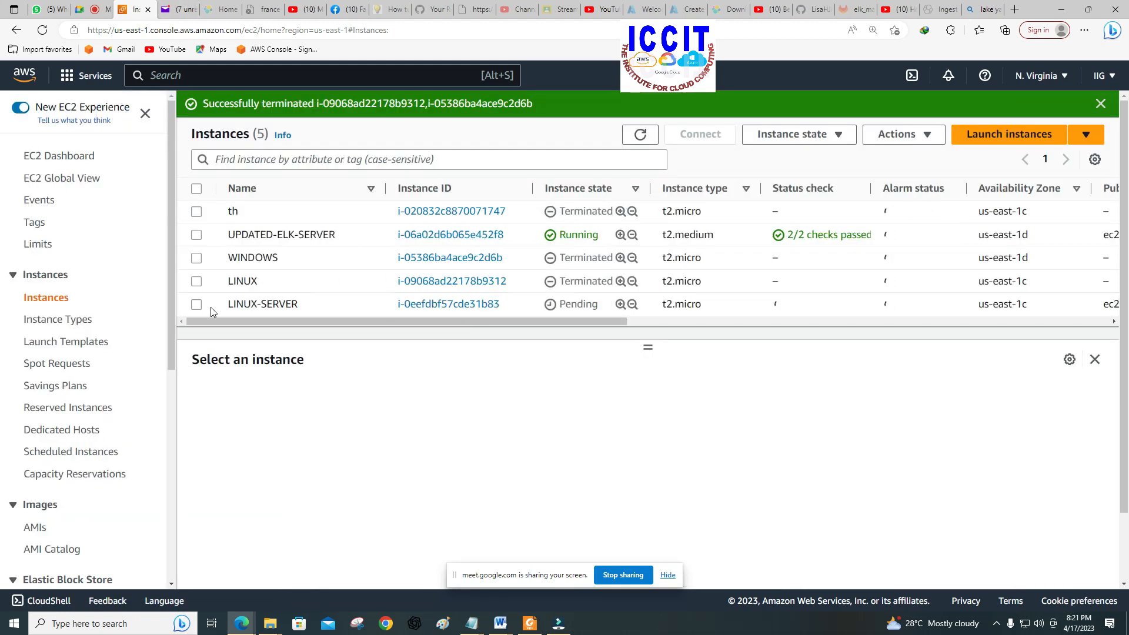
click(197, 305)
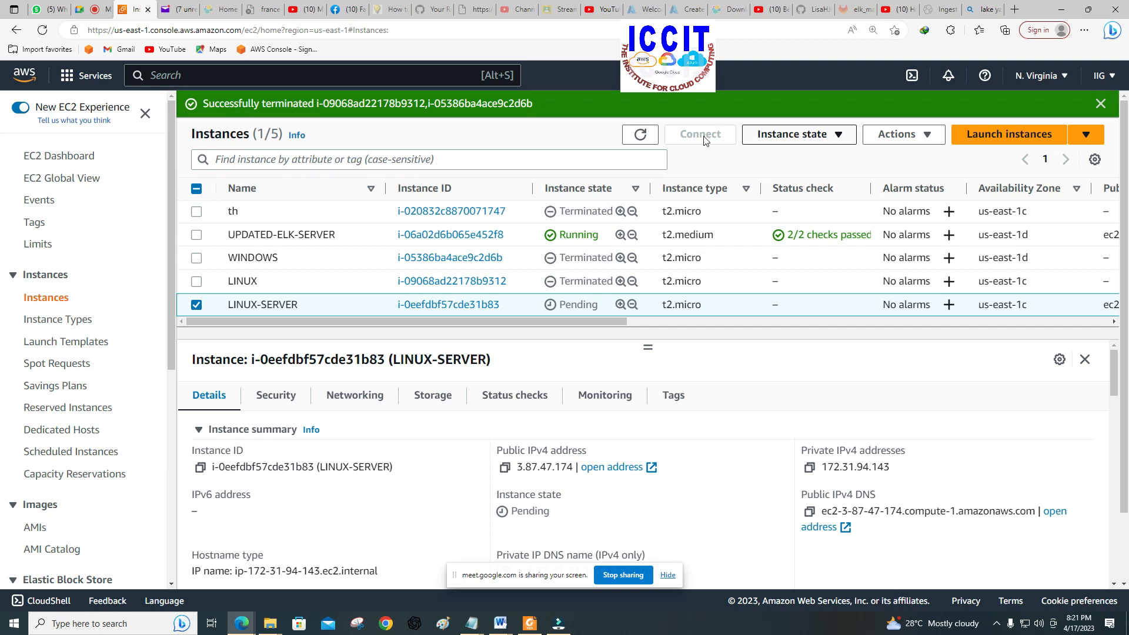
click(640, 135)
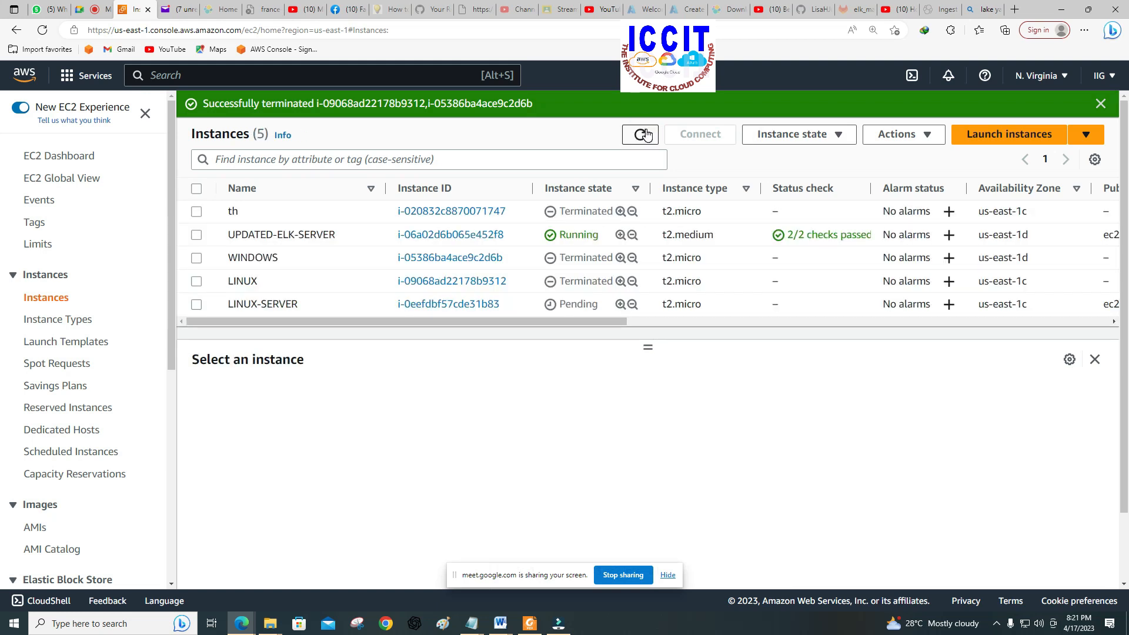
click(642, 135)
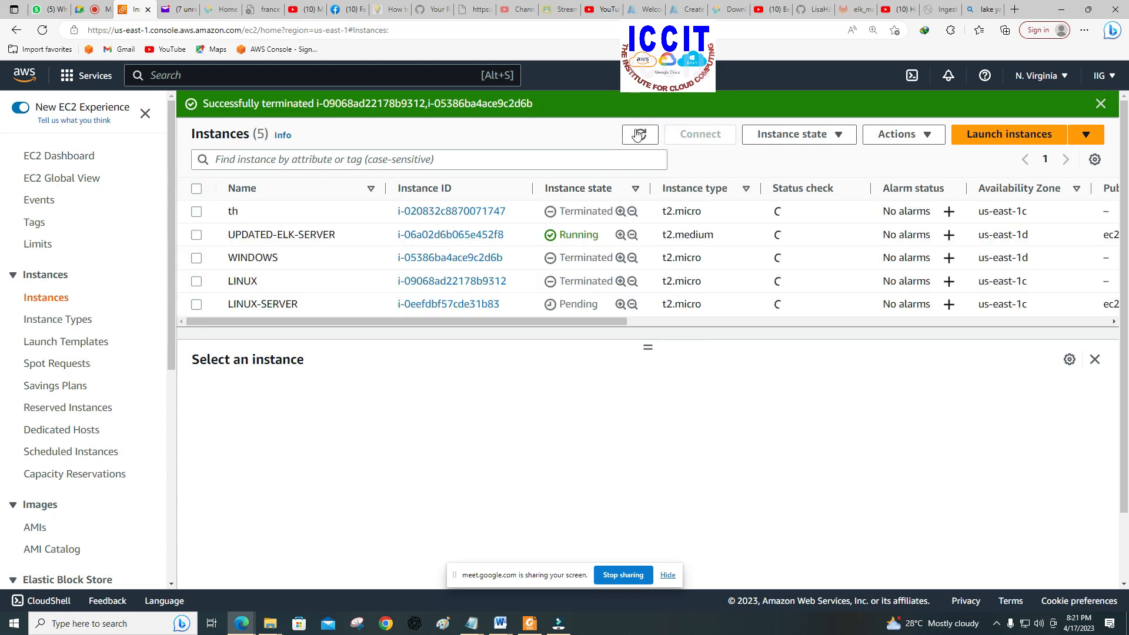
click(641, 136)
click(641, 134)
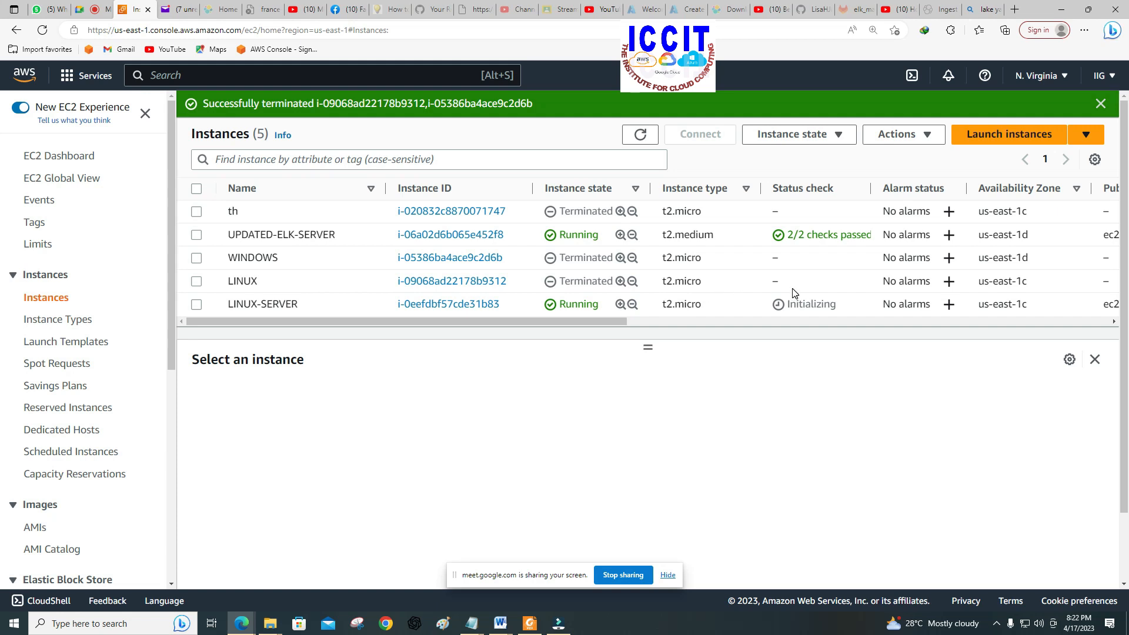
Step: Open the connection options for the LINUX-SERVER instance and copy its example SSH client command
click(196, 304)
click(700, 141)
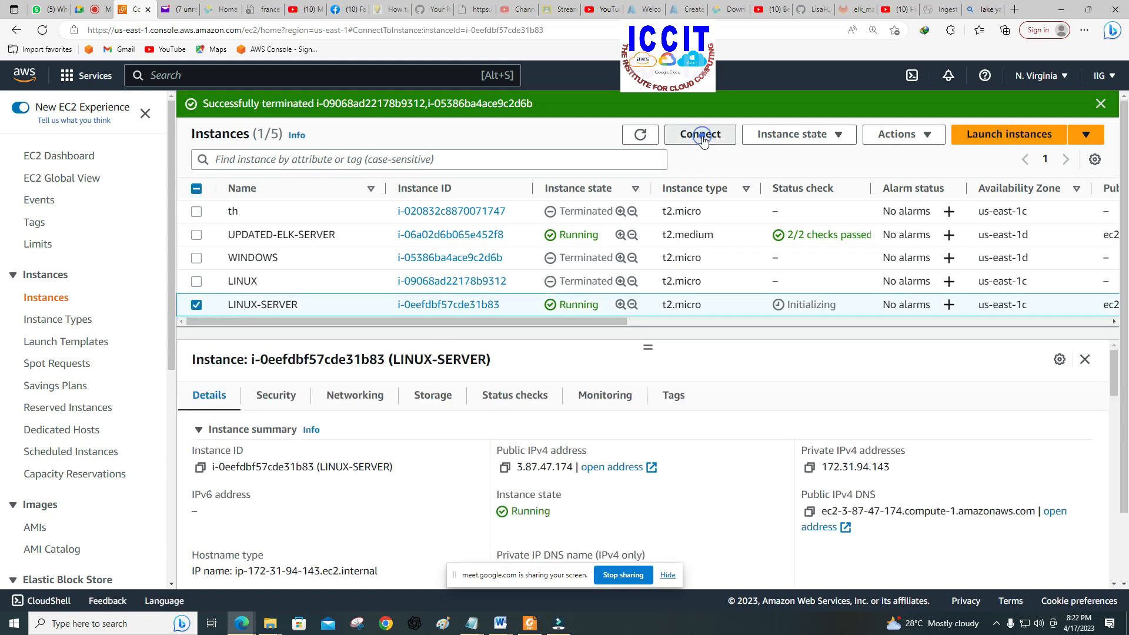
click(81, 465)
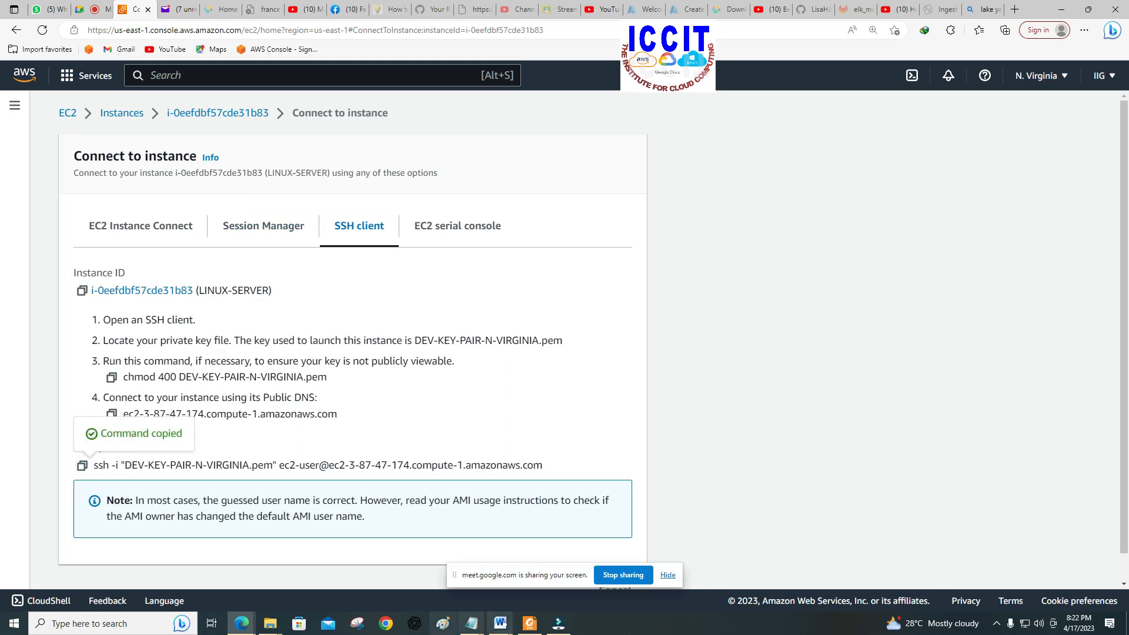
Step: Open a Git Bash terminal in the AWS AND AZURE KEYS folder that holds the key pair files
click(270, 623)
click(171, 587)
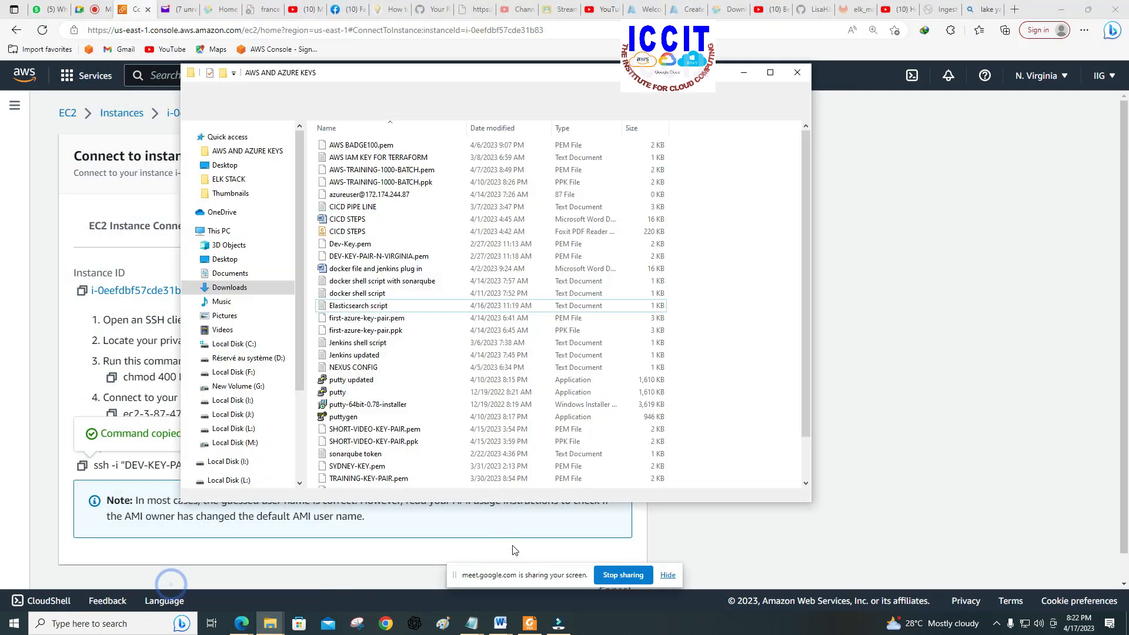
right_click(699, 337)
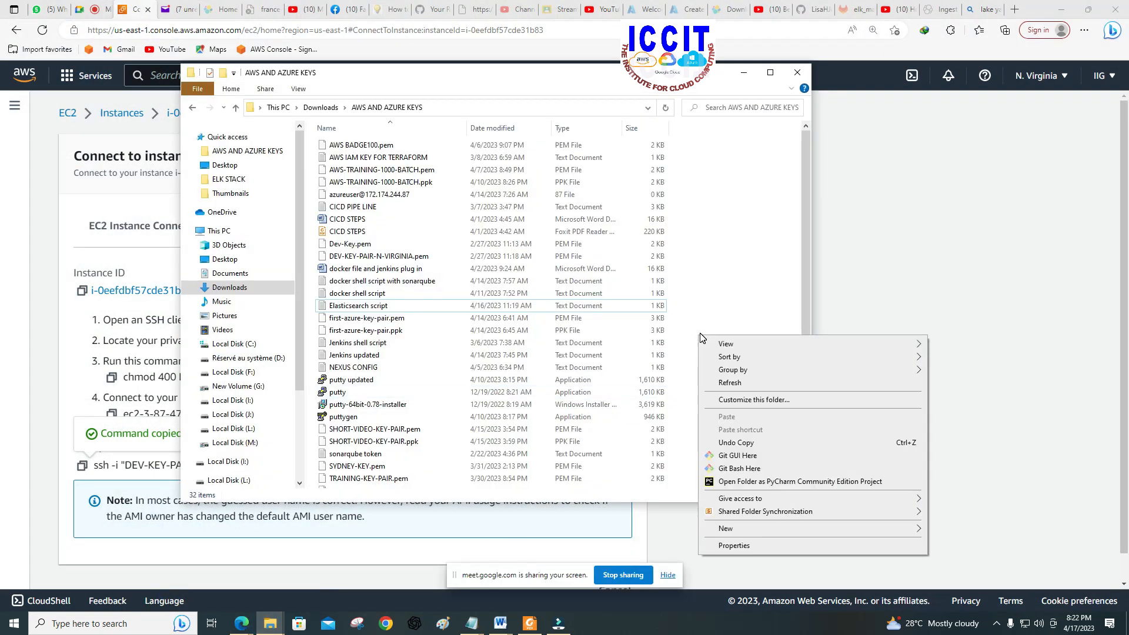
click(734, 469)
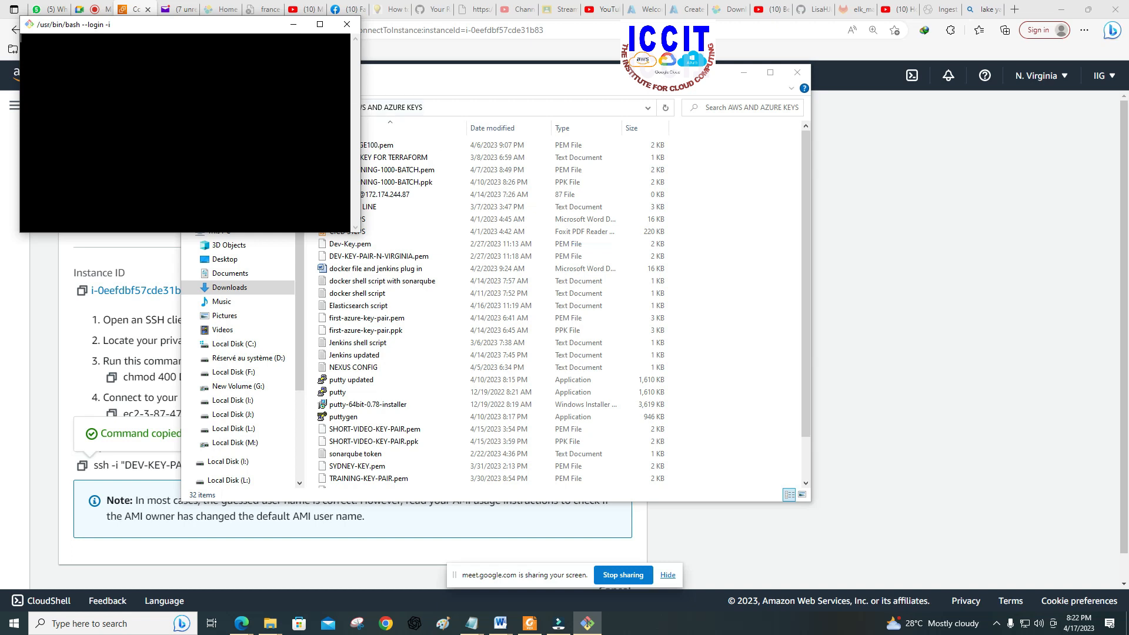
Step: Enlarge the Git Bash terminal window in width and height and position it over the browser page
drag(223, 23, 584, 122)
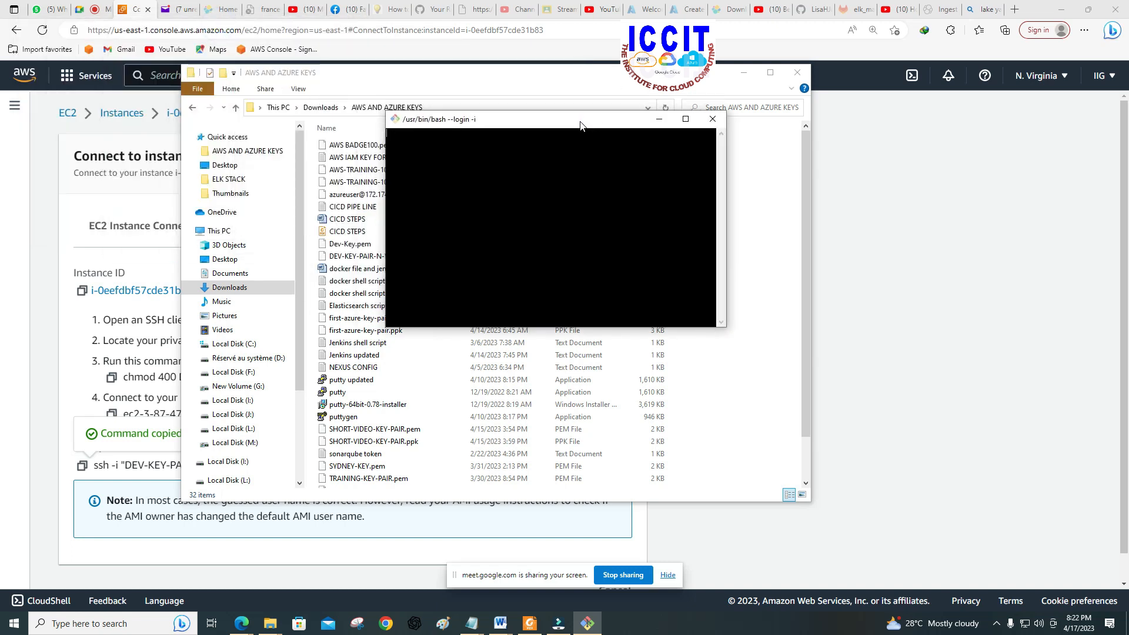
drag(729, 181, 1030, 182)
drag(383, 196, 200, 198)
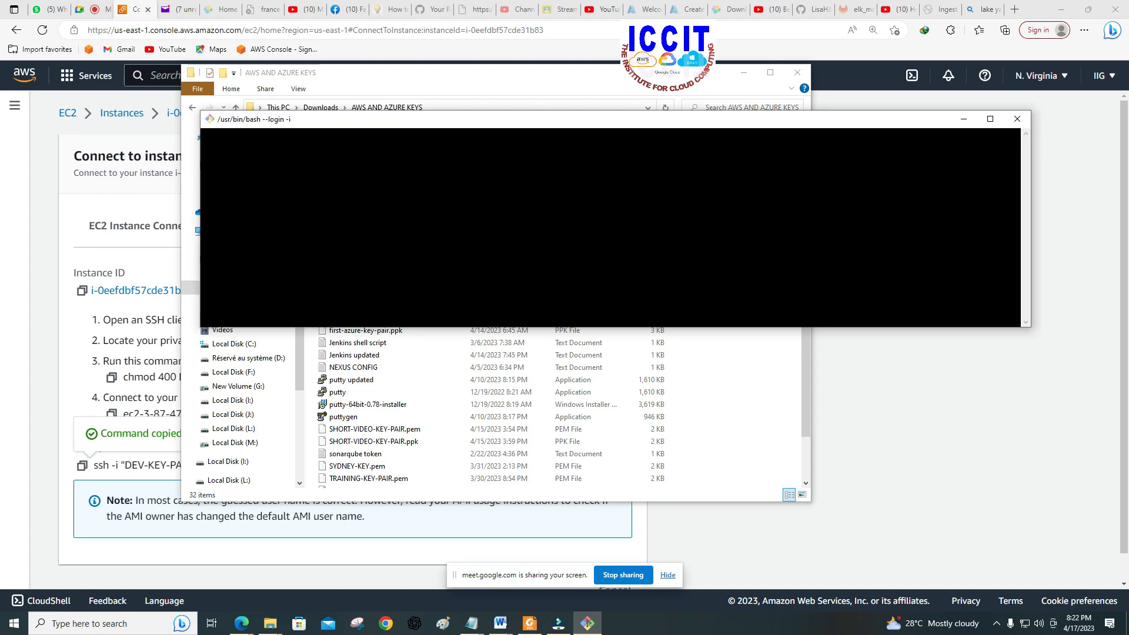
drag(393, 327, 393, 386)
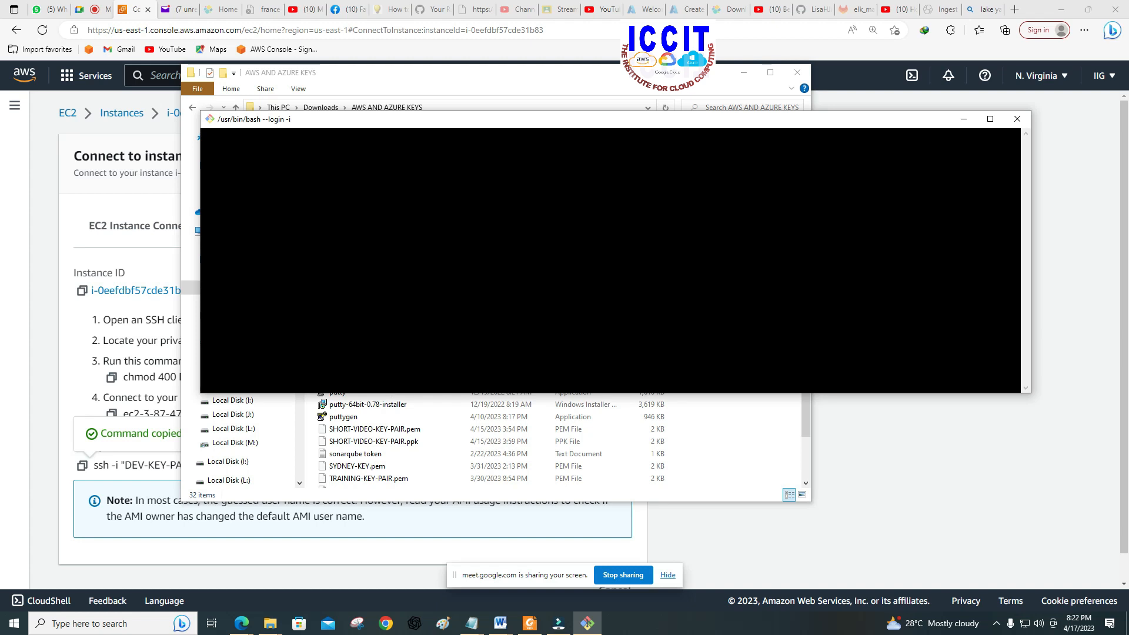
drag(432, 121, 431, 75)
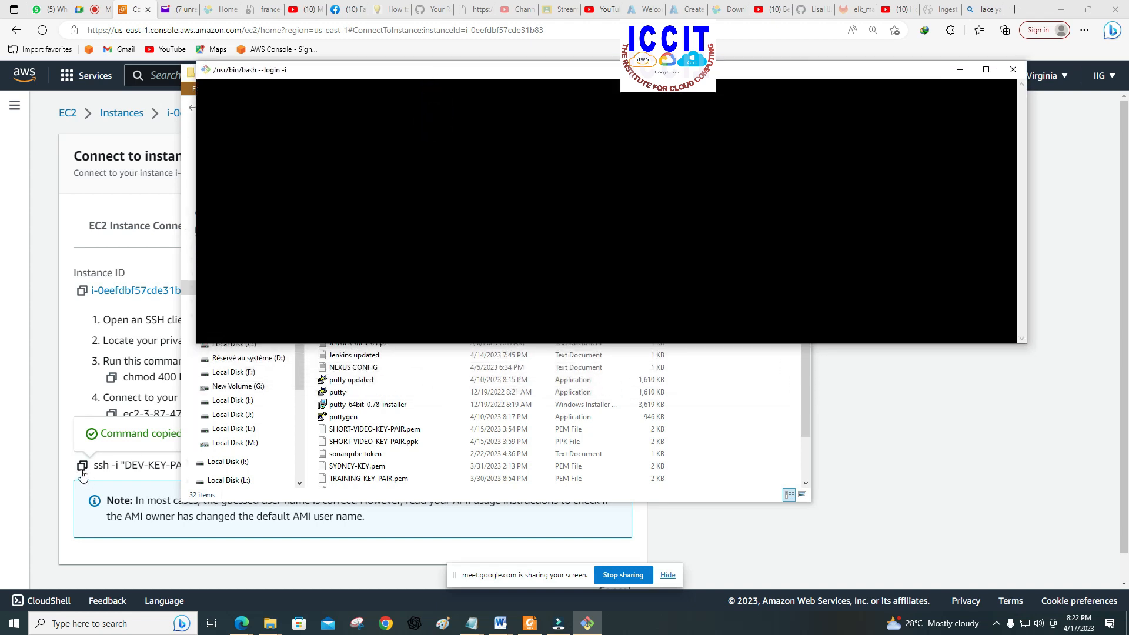
Step: Copy the example SSH command for LINUX-SERVER again and bring the Git Bash terminal back to the front
click(60, 470)
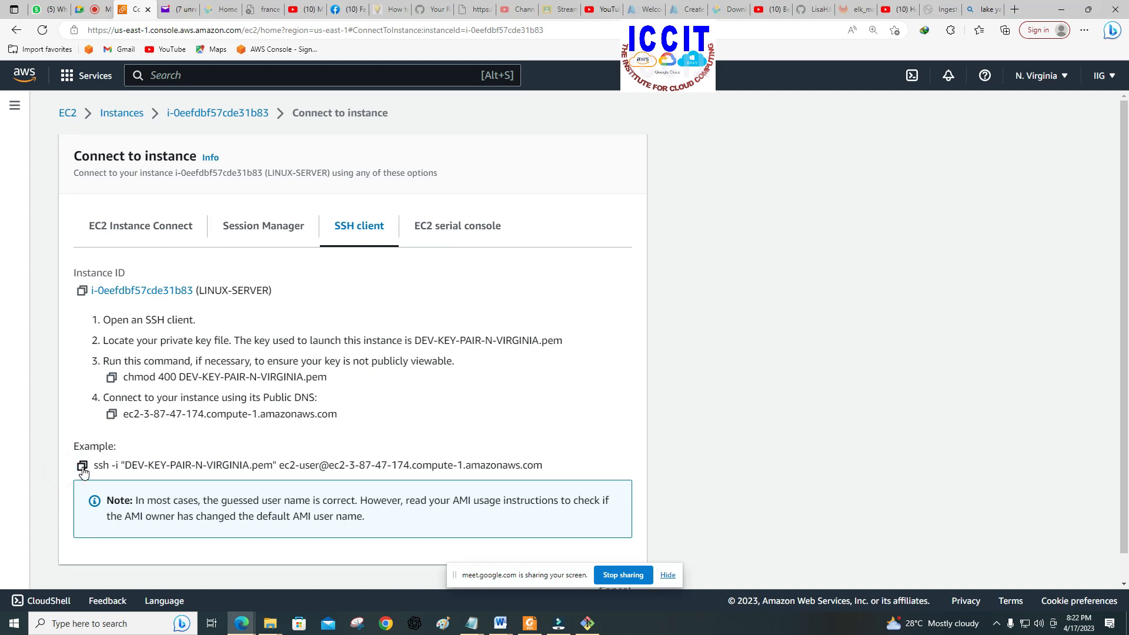
click(82, 466)
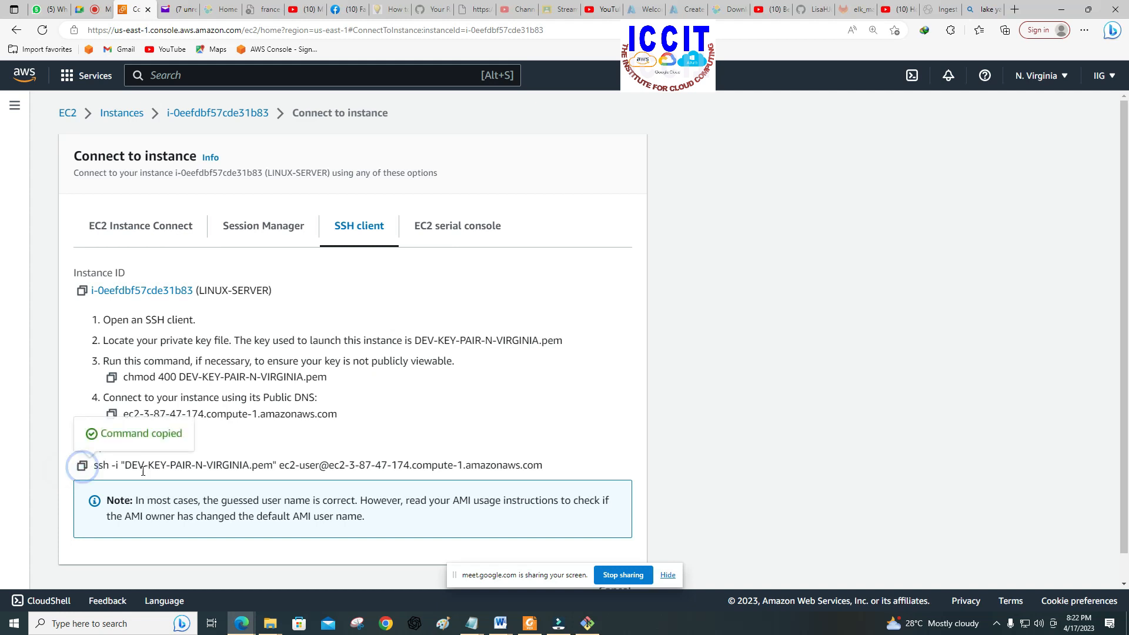
click(586, 623)
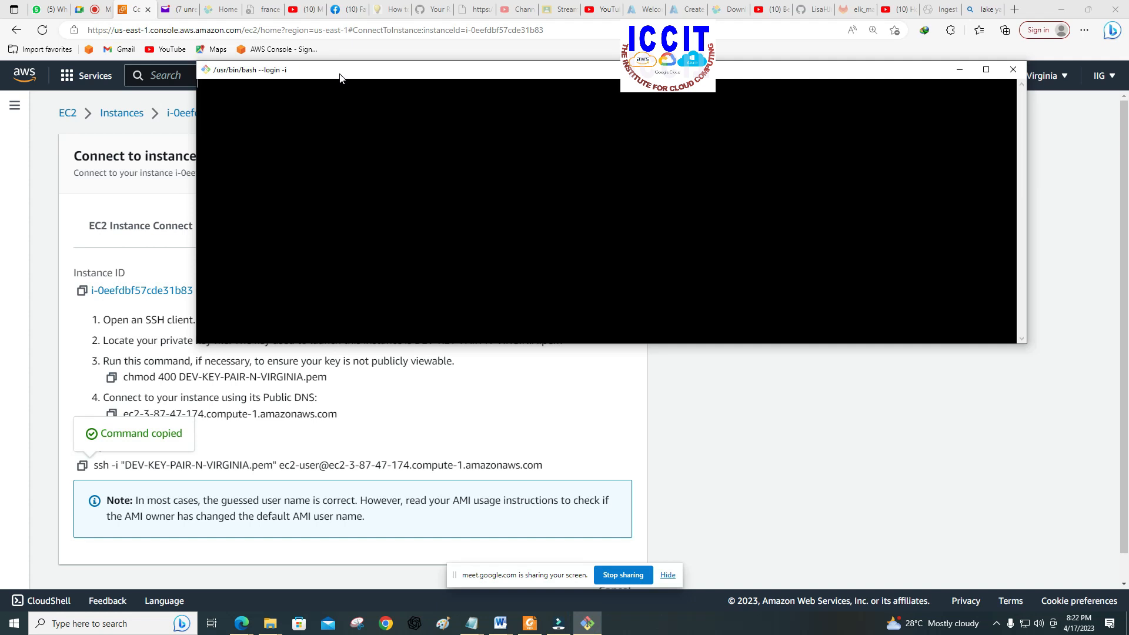
drag(340, 74, 342, 96)
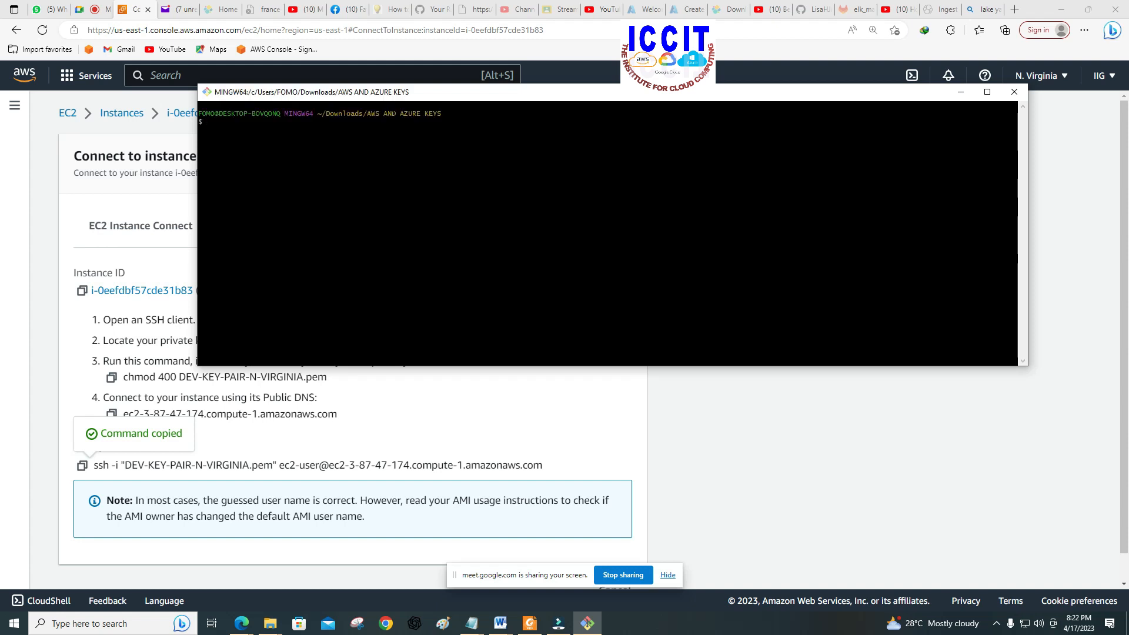
drag(367, 114, 441, 114)
click(441, 113)
right_click(210, 121)
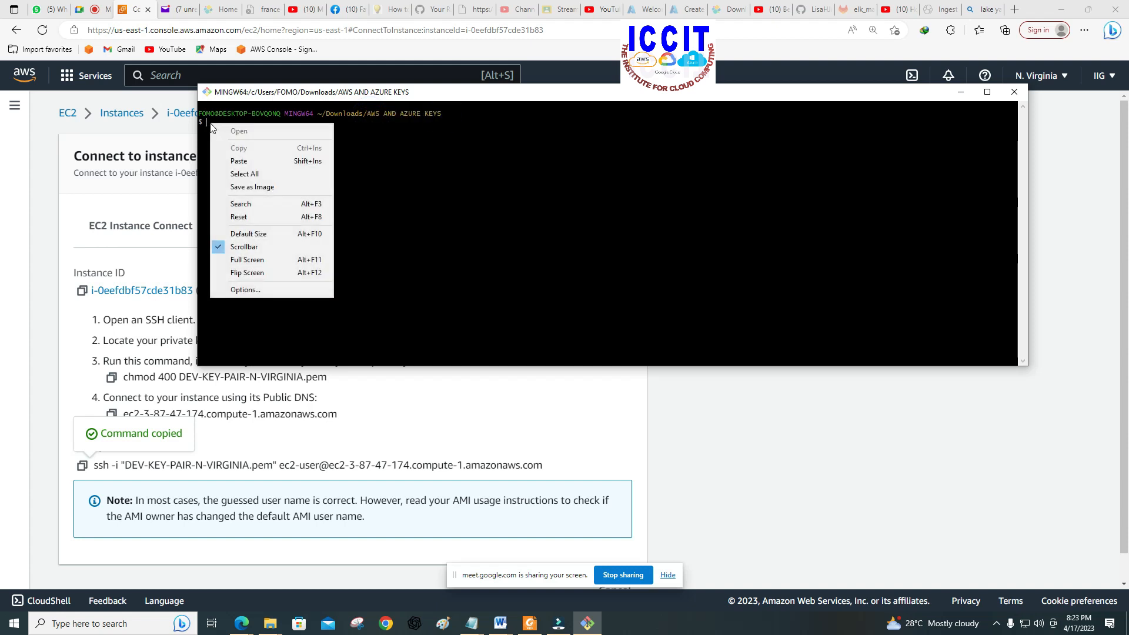
click(244, 158)
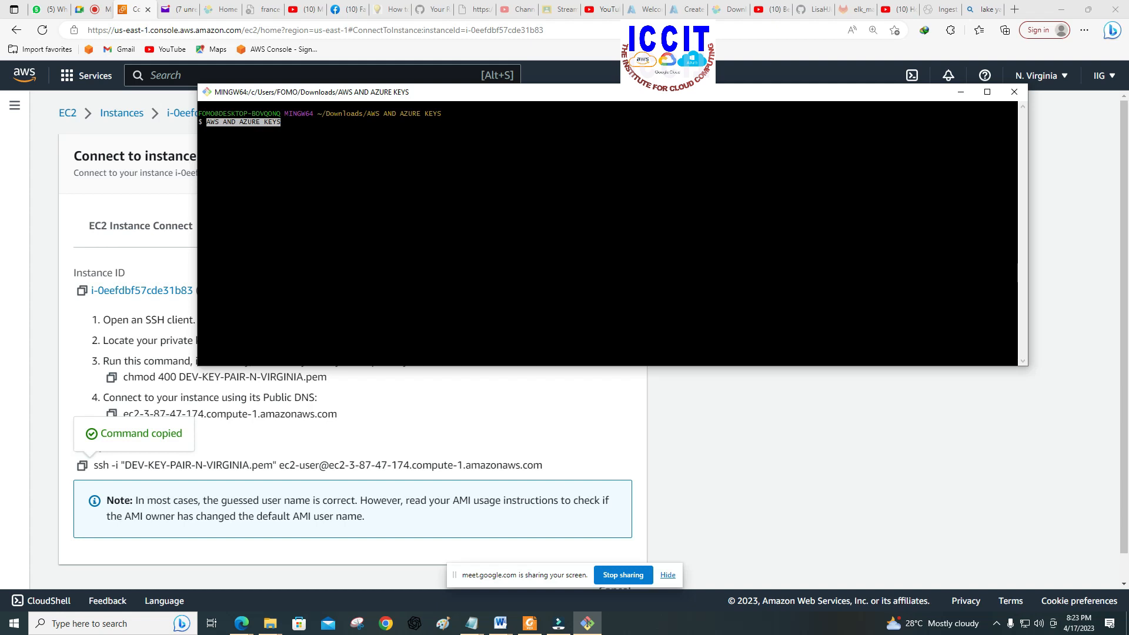
key(BackSpace)
key(BackSpace)
key(BackSpace)
key(BackSpace)
key(BackSpace)
key(BackSpace)
key(BackSpace)
key(BackSpace)
key(BackSpace)
key(BackSpace)
key(BackSpace)
key(BackSpace)
key(BackSpace)
key(BackSpace)
key(BackSpace)
key(BackSpace)
key(BackSpace)
key(BackSpace)
Step: Copy the example SSH command that uses DEV-KEY-PAIR-N-VIRGINIA.pem and run it in the Git Bash terminal
click(82, 465)
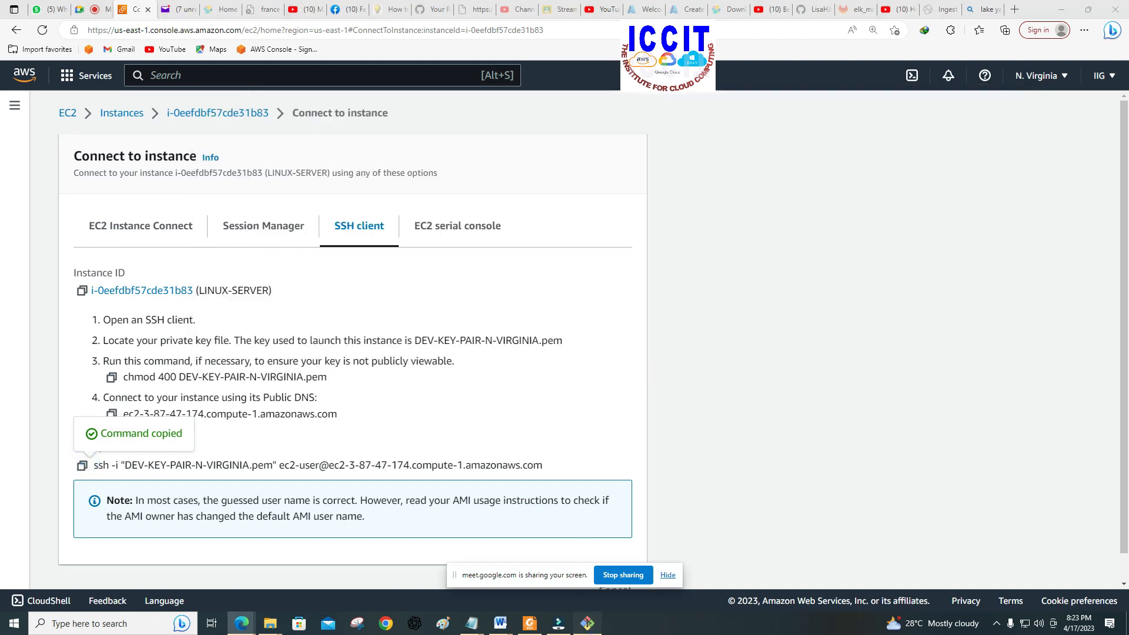
click(587, 623)
right_click(207, 120)
click(226, 154)
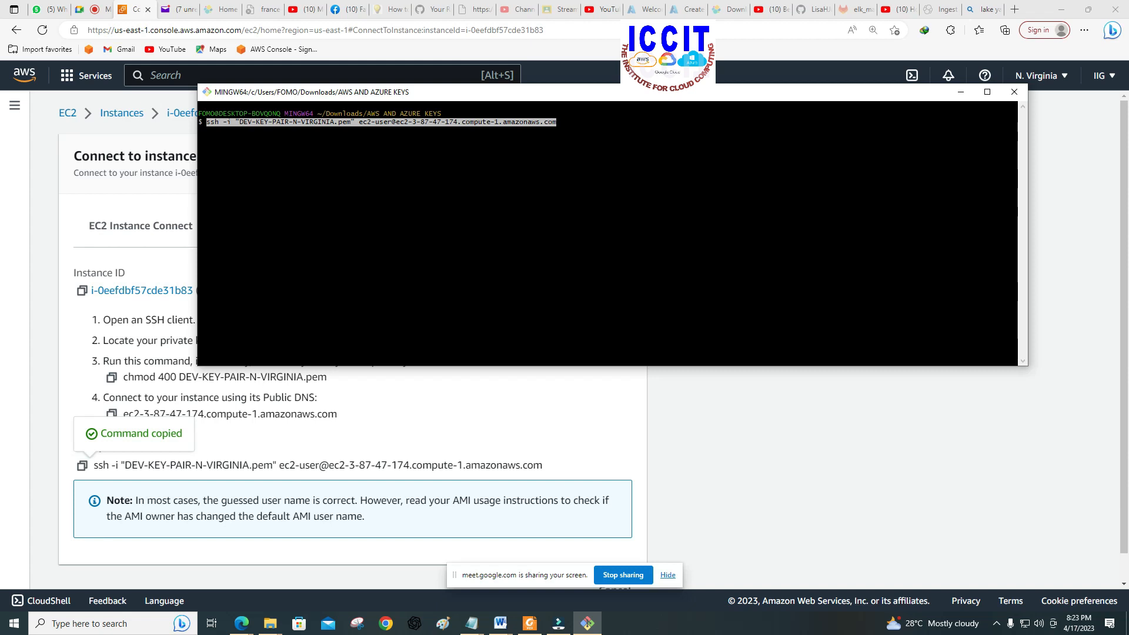
key(Return)
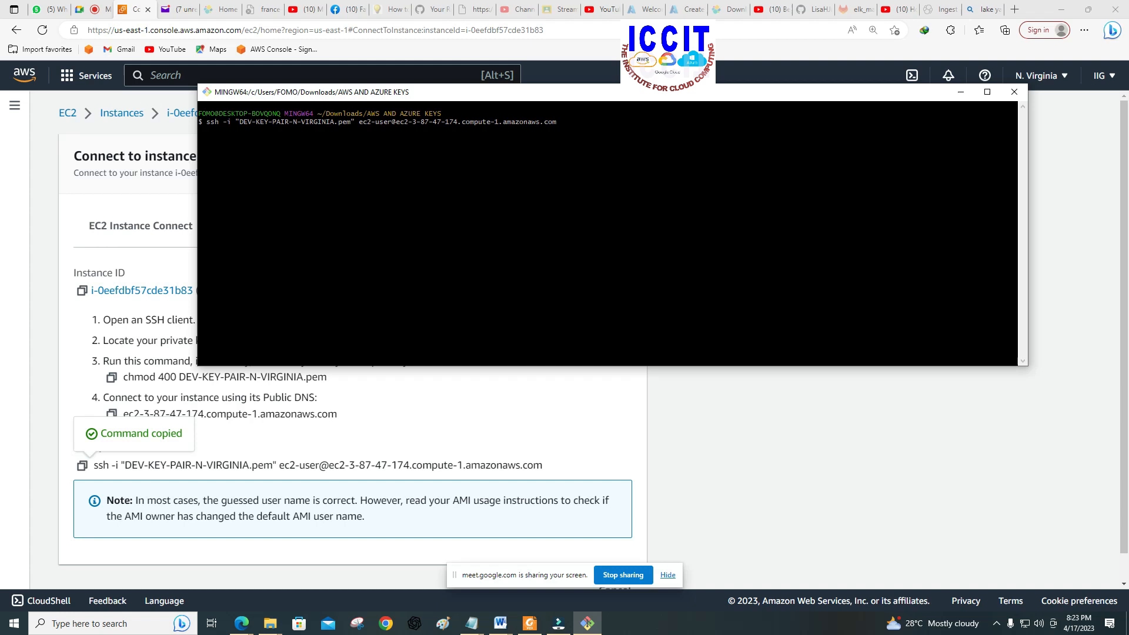
Step: Accept the EC2 host's key fingerprint with yes to continue connecting
text(Y)
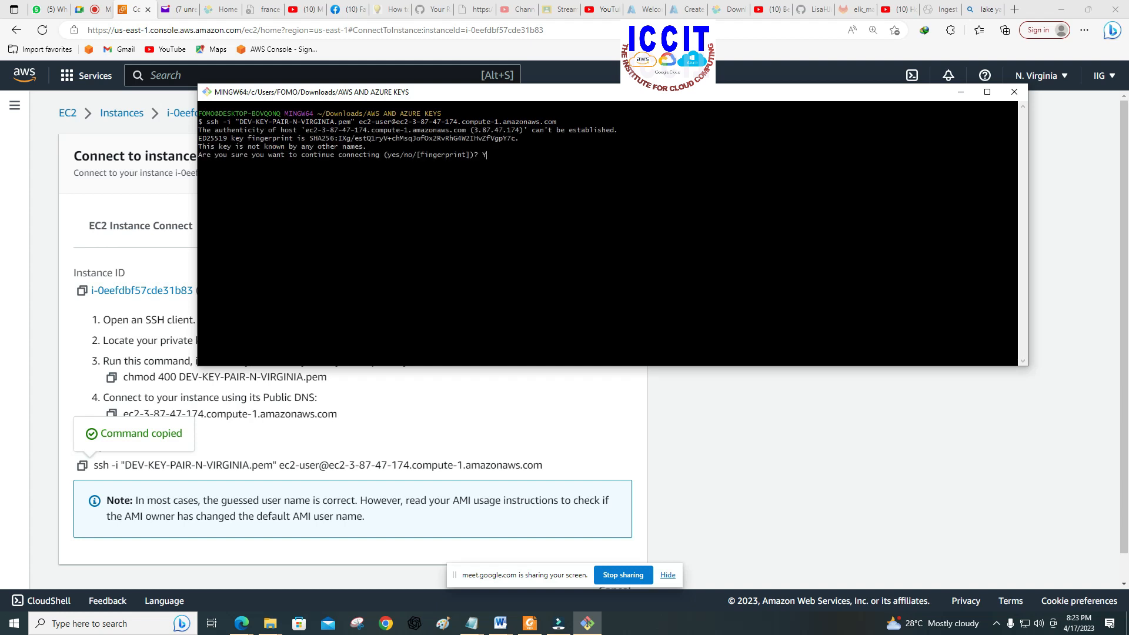
key(BackSpace)
text(yes)
key(Return)
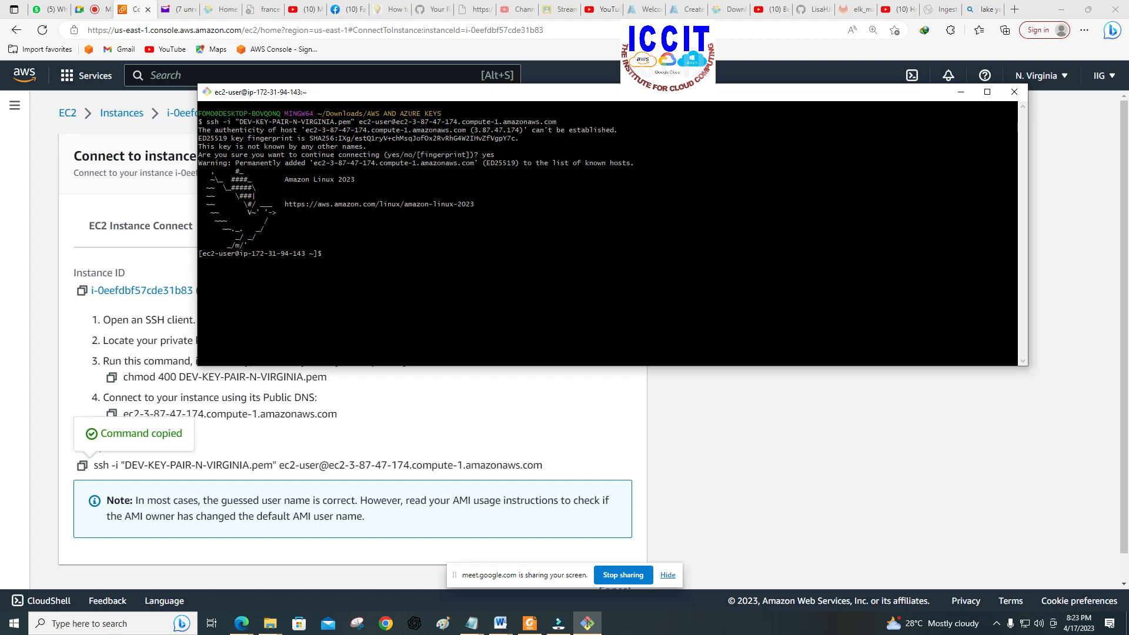
Step: Switch to the root user with sudo su - and update the packages with sudo yum update -y
text(sudo su -)
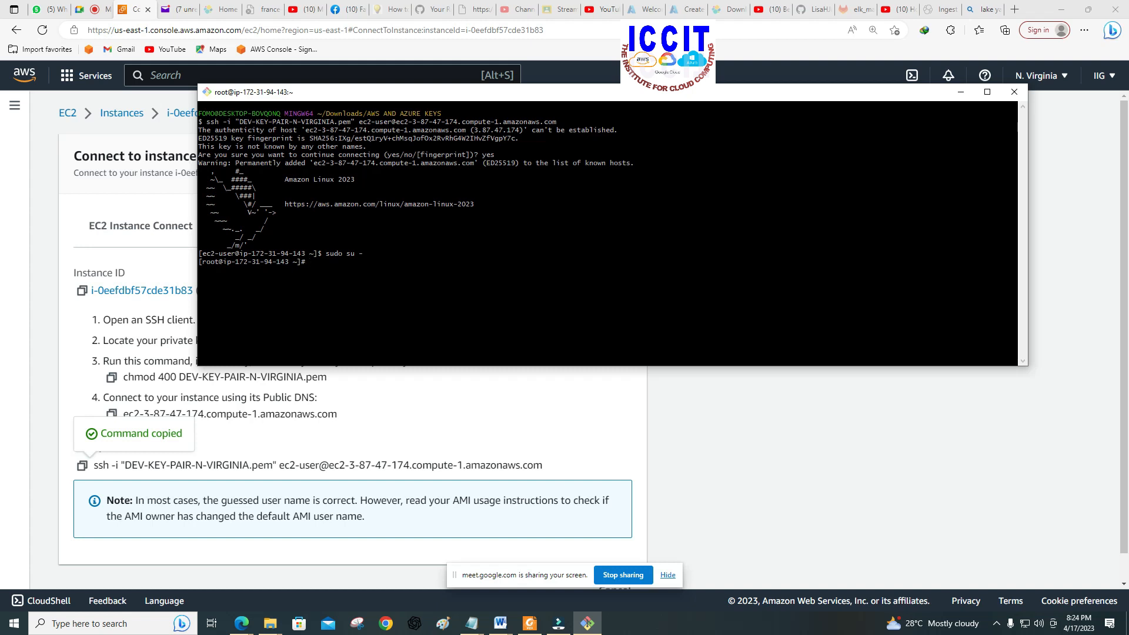
text(sudo yum update -y)
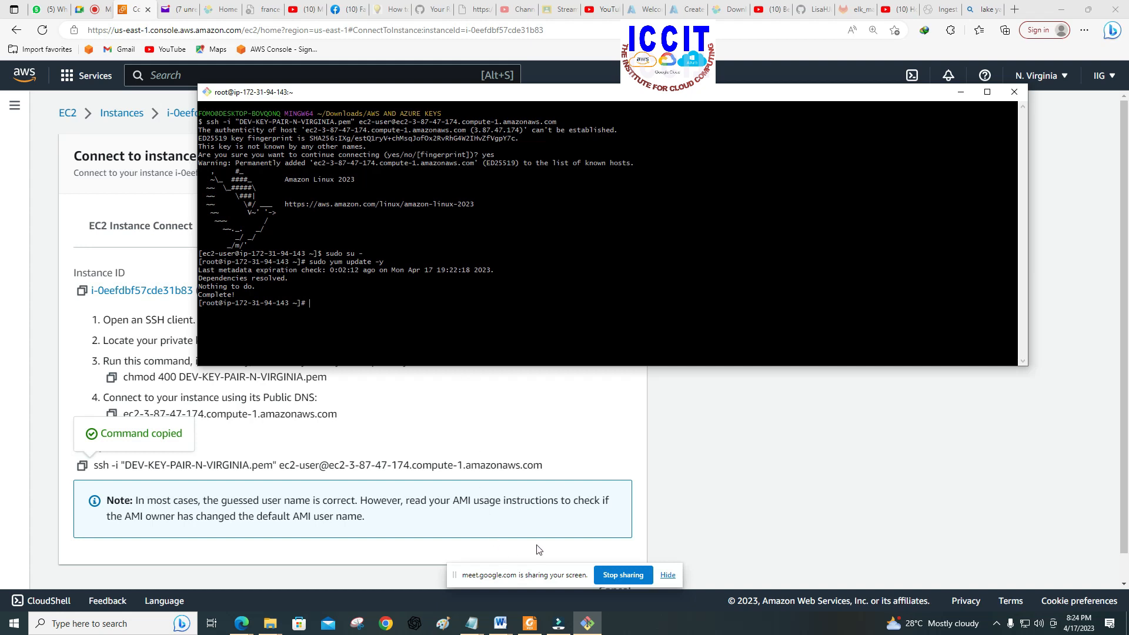
Step: Switch to the presentation in Foxit PDF Reader and review the Linux Webserver installation steps
click(529, 623)
scroll(457, 384, down, 3)
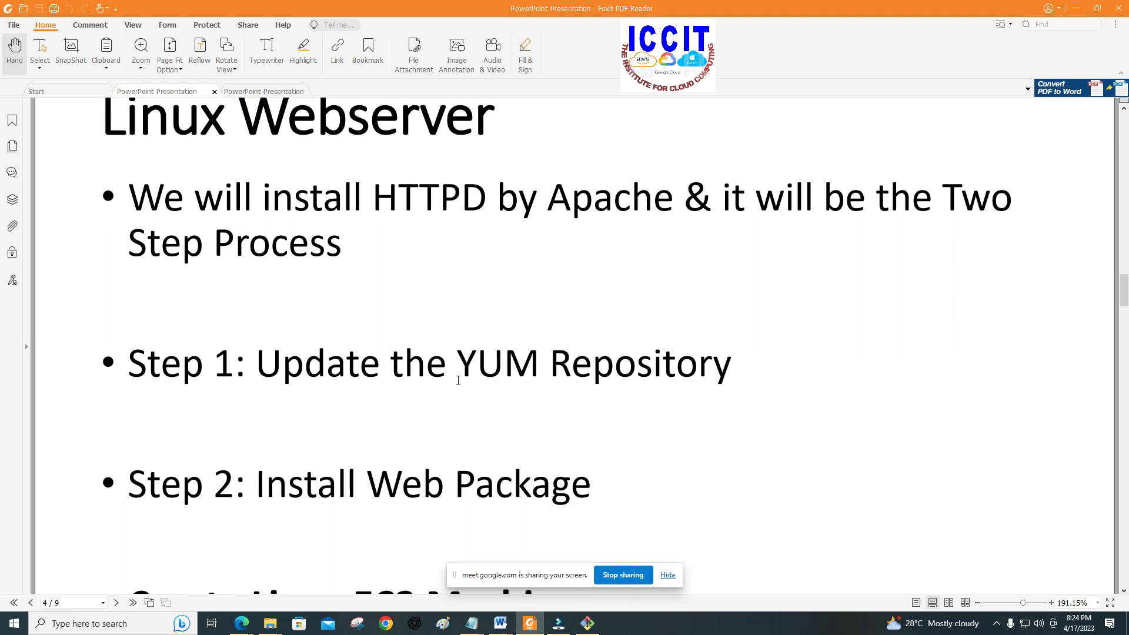
scroll(488, 369, down, 13)
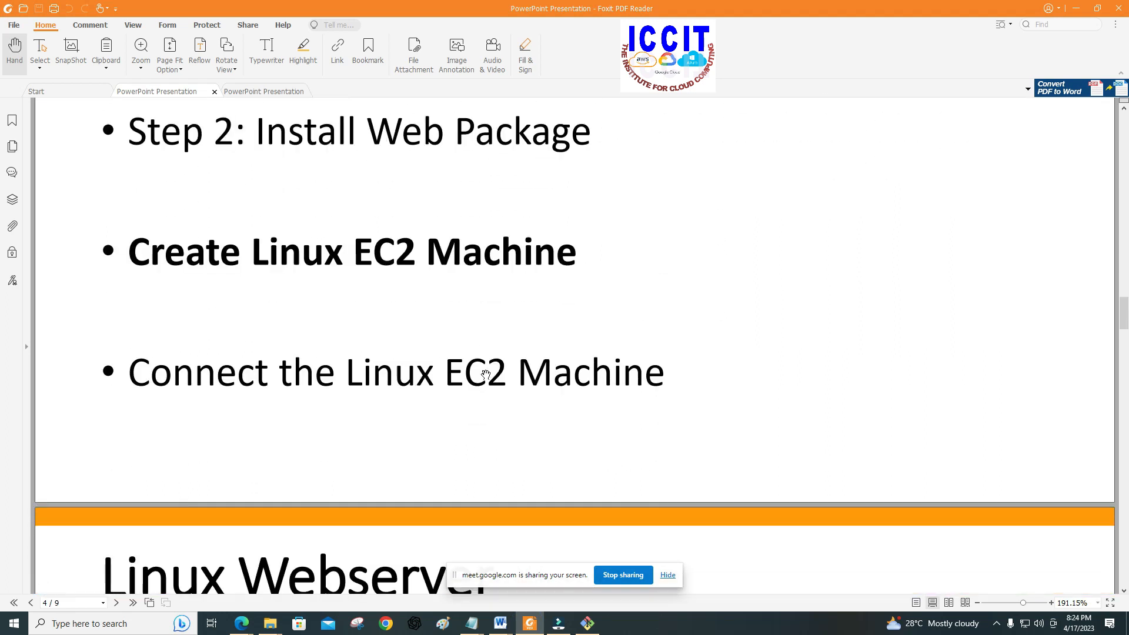
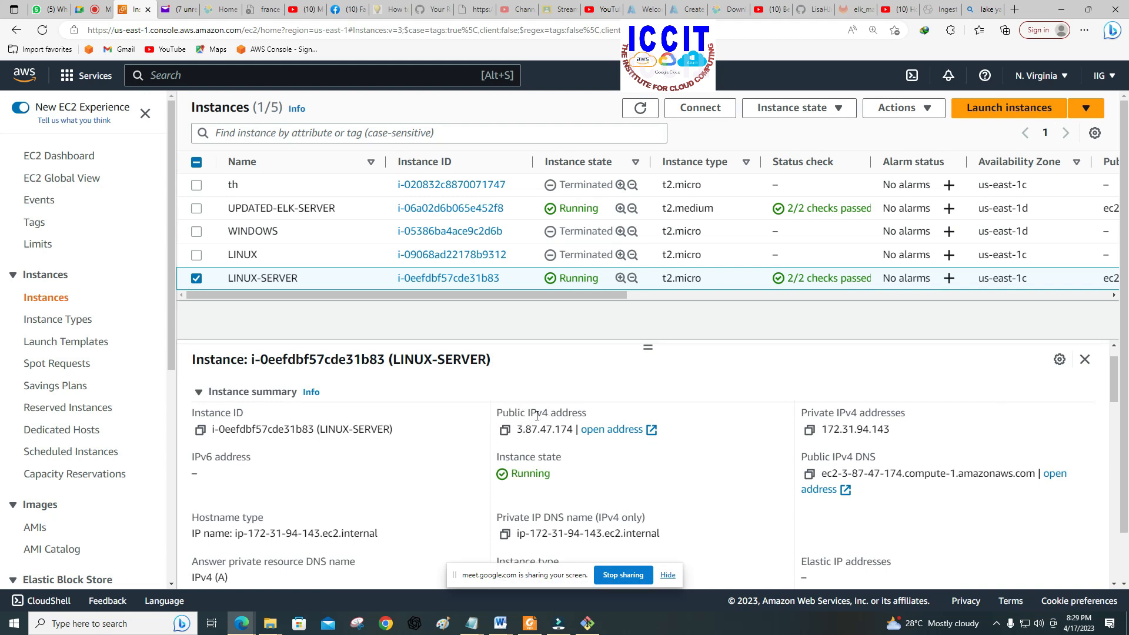
Step: Copy LINUX-SERVER's public IPv4 address and open it in a new browser tab to test the web page
click(505, 432)
click(1012, 11)
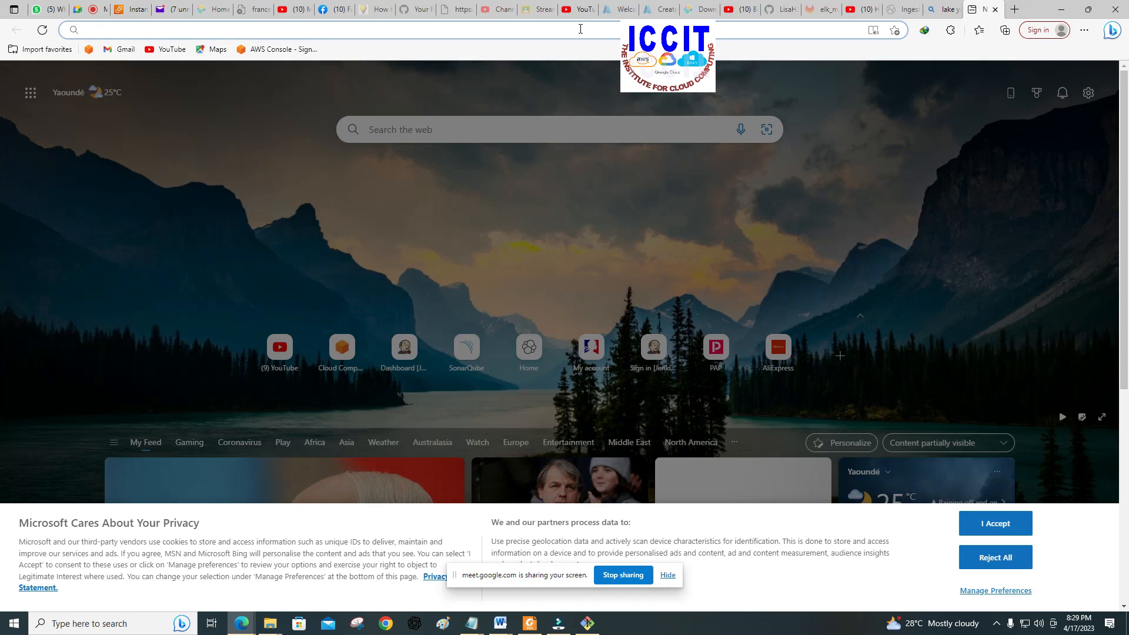
right_click(579, 29)
click(616, 138)
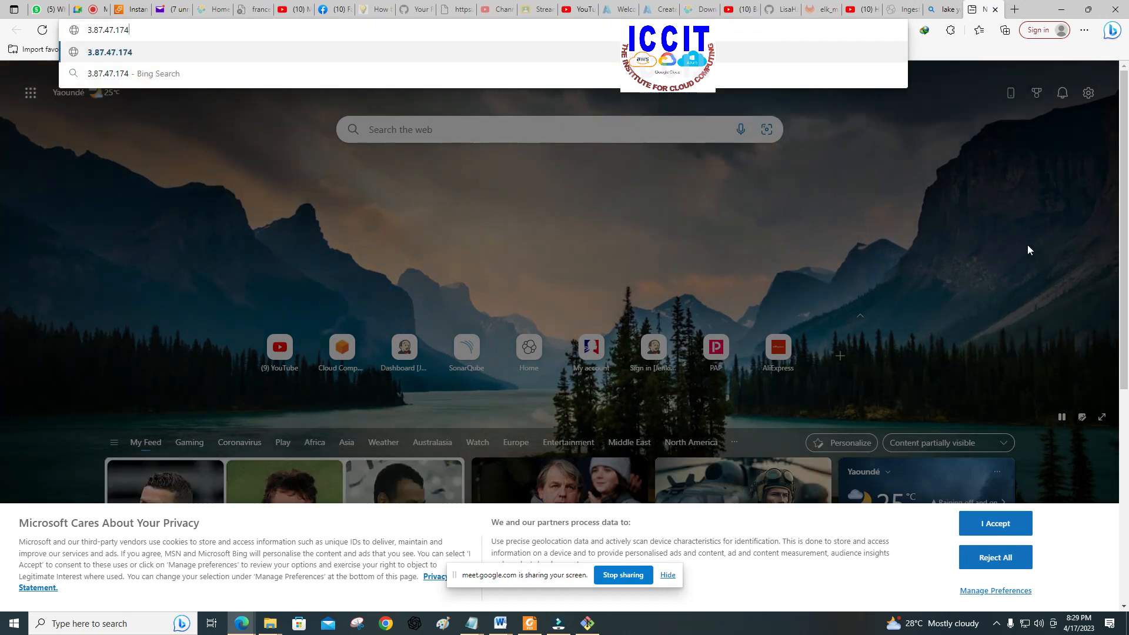
key(Return)
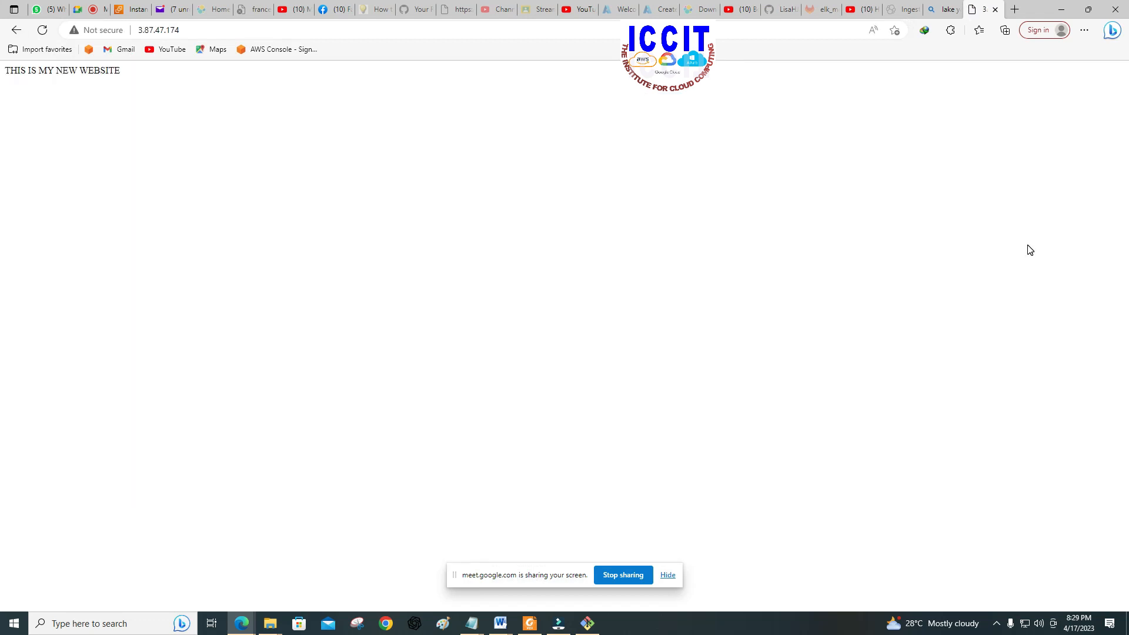
drag(6, 70, 122, 84)
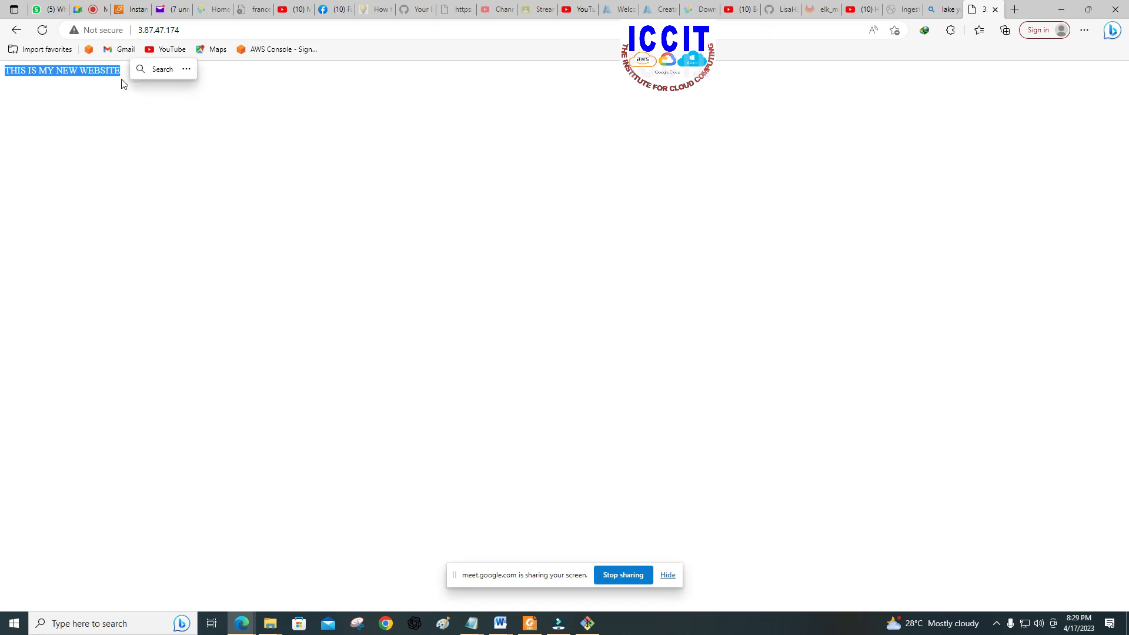
click(122, 72)
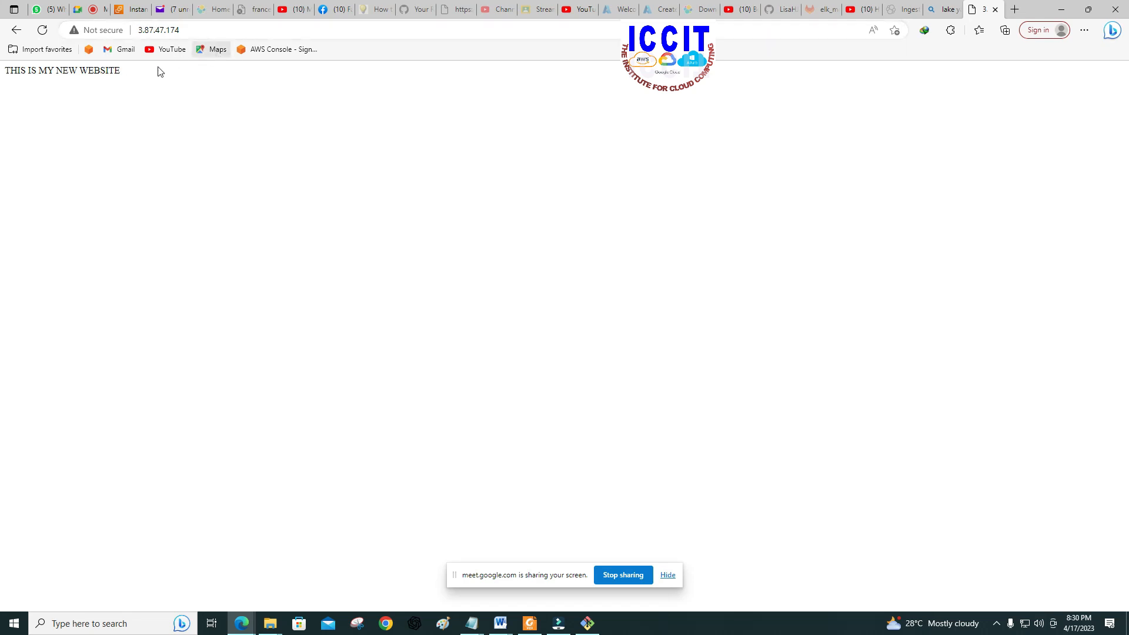
drag(124, 70, 5, 72)
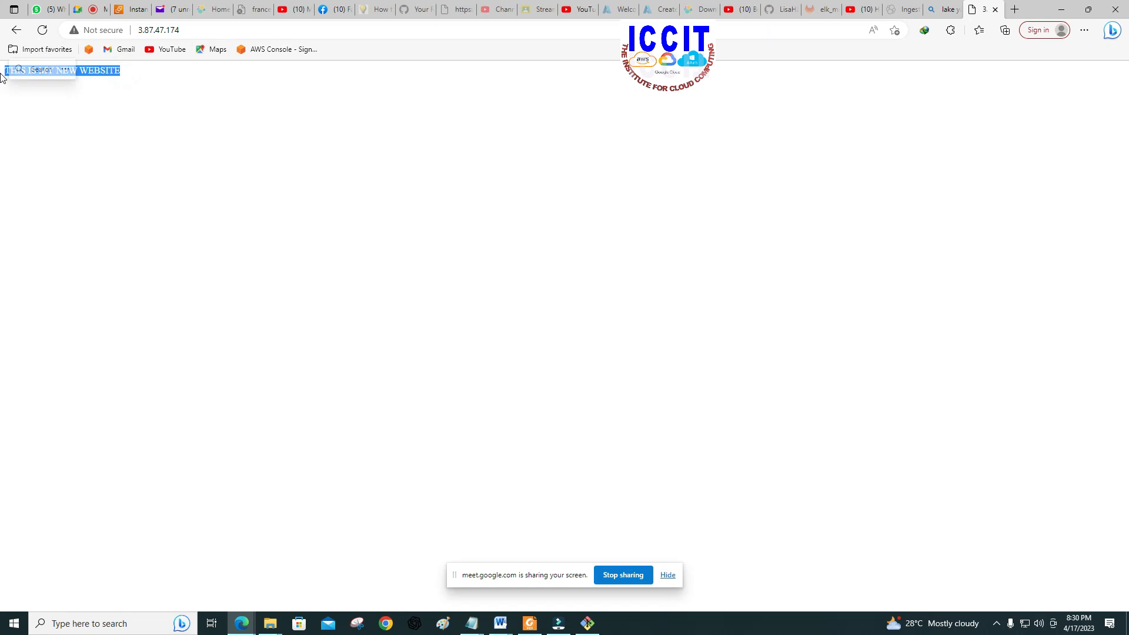
click(47, 100)
drag(123, 72, 3, 77)
click(109, 82)
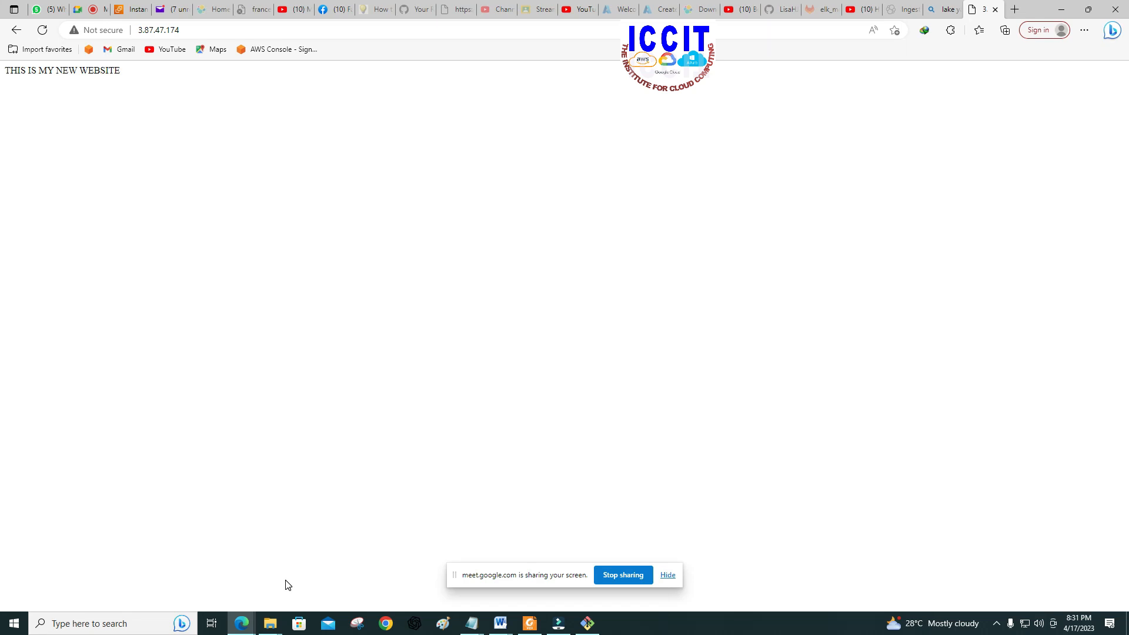
Step: Return to the EC2 Instances page, deselect LINUX-SERVER and start launching a new instance named WINDOWS-SERVER
mouse_move(247, 626)
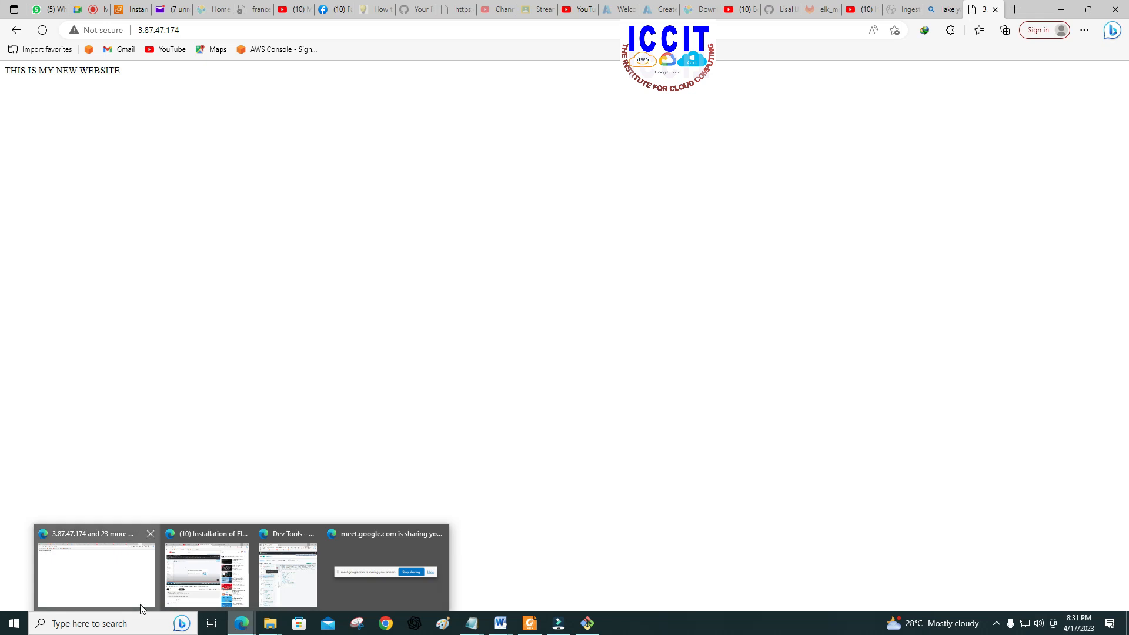
click(133, 9)
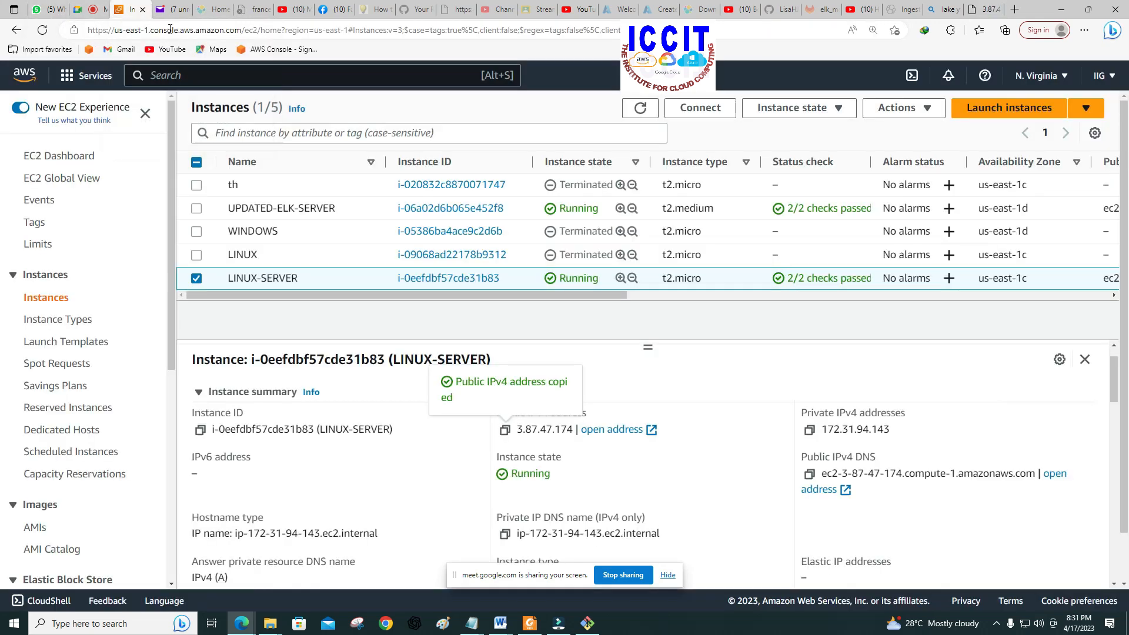
click(196, 278)
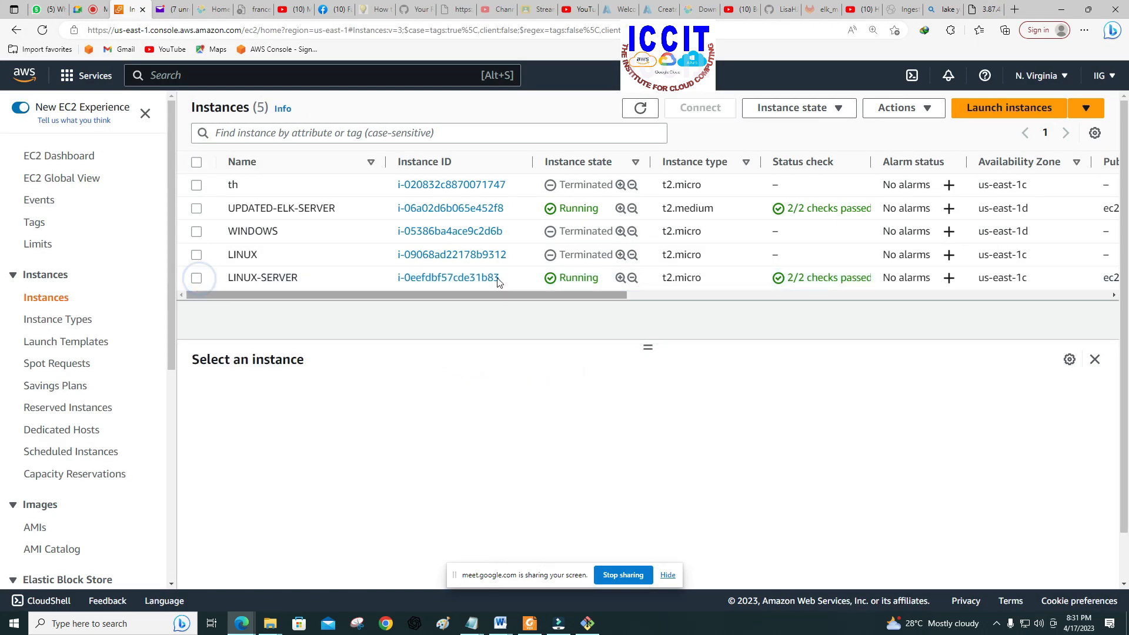
click(1009, 110)
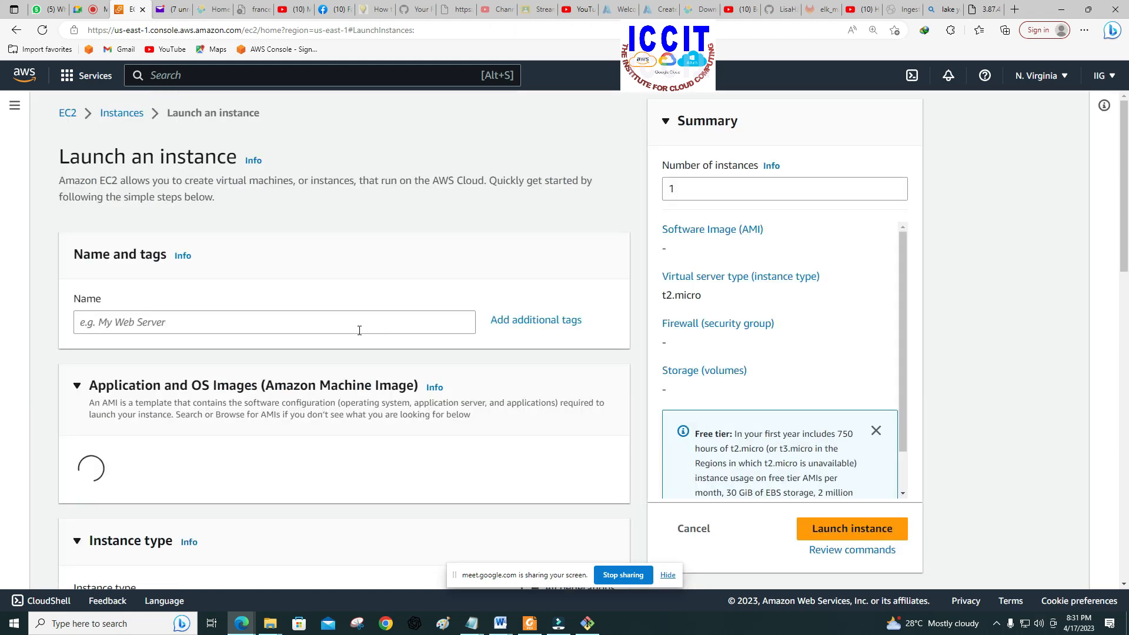
click(359, 328)
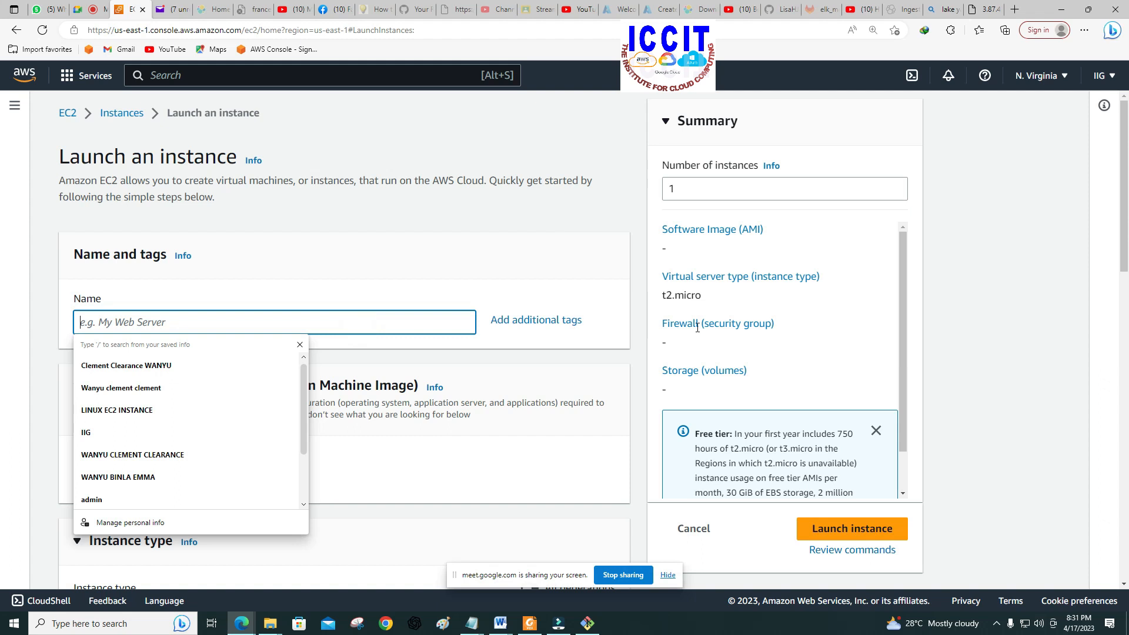
text(WINDO)
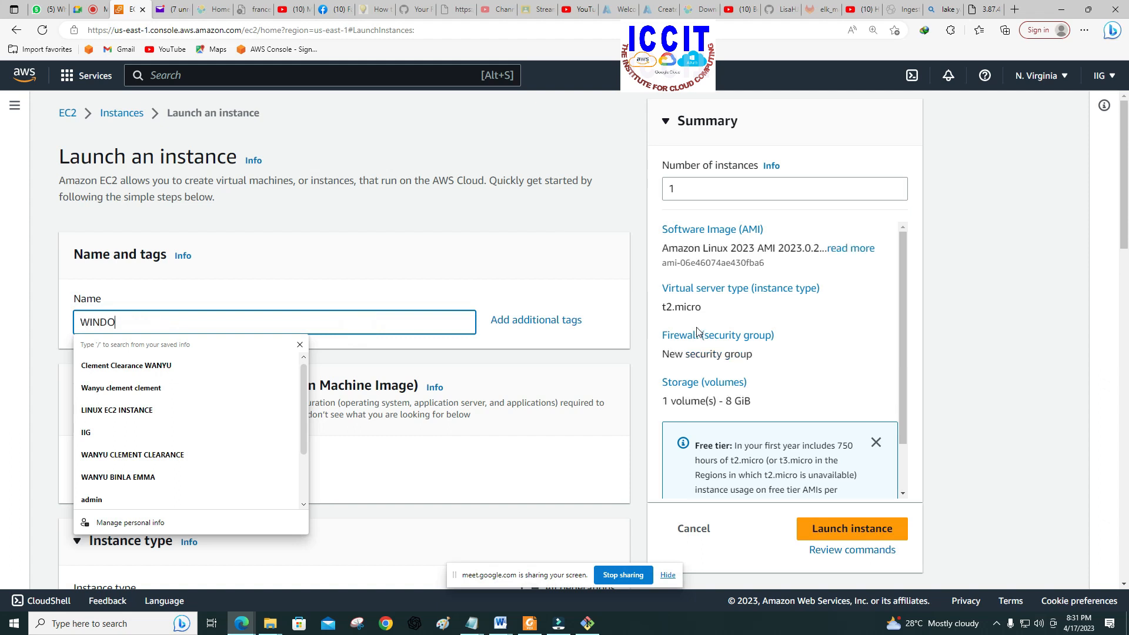
text(WS-)
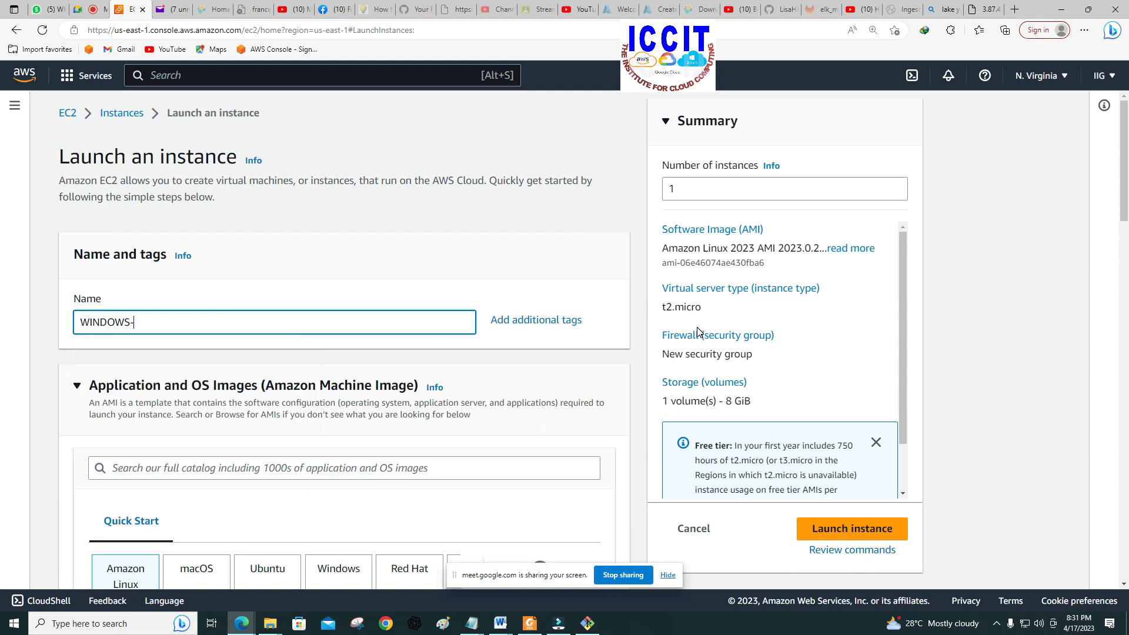
text(SERVER)
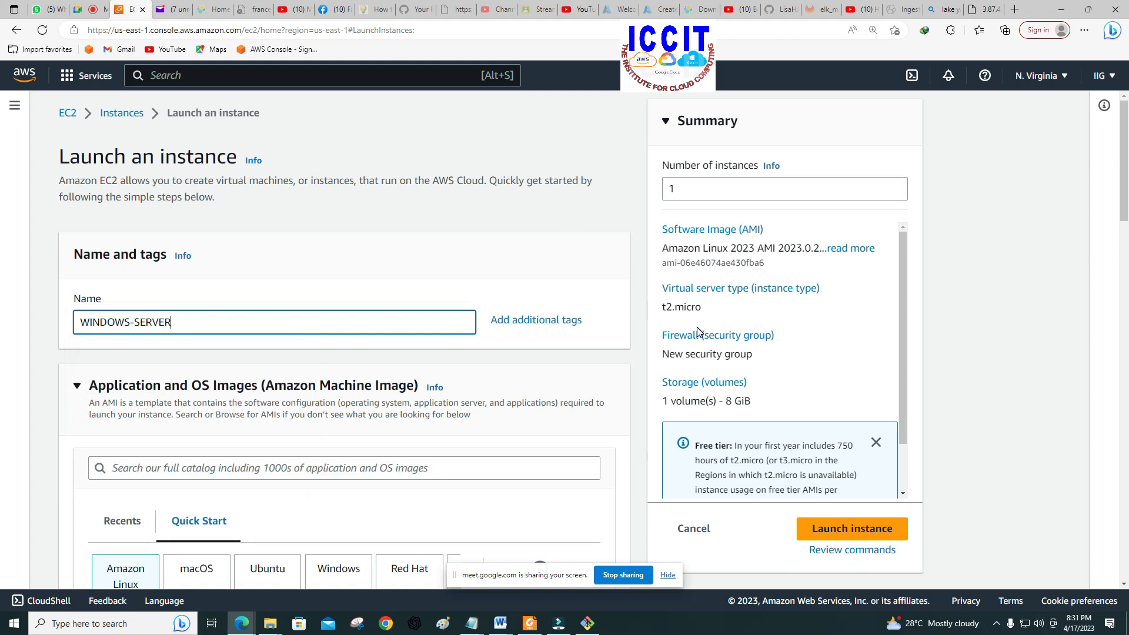
Step: Choose the Microsoft Windows Server 2019 Base machine image for the new instance
scroll(537, 337, down, 1)
scroll(536, 337, down, 4)
click(340, 301)
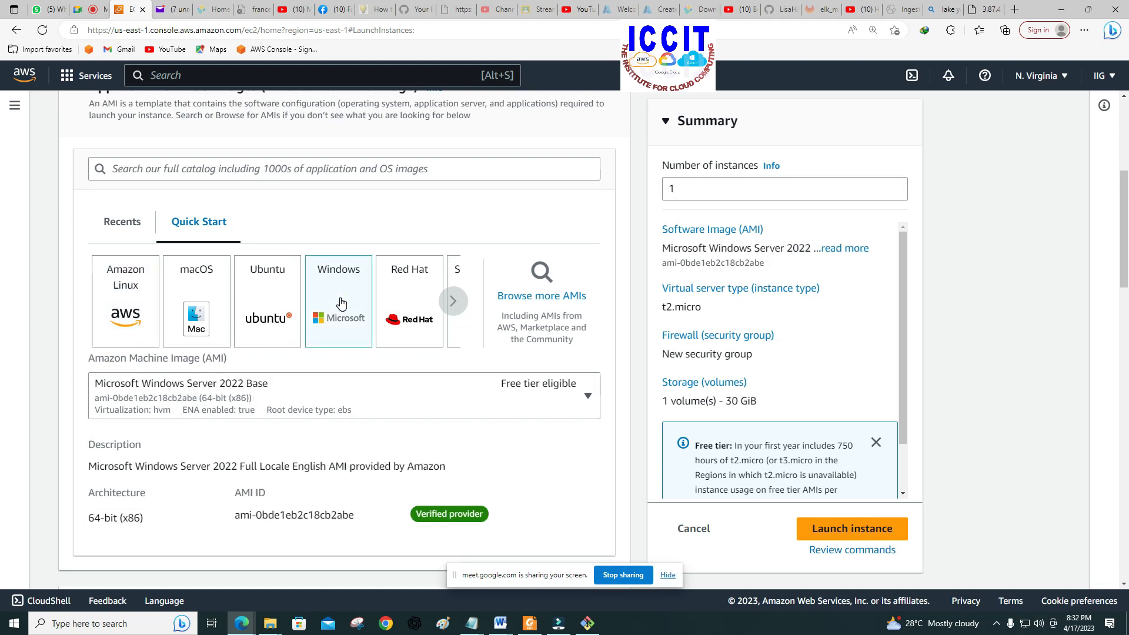
scroll(341, 302, down, 2)
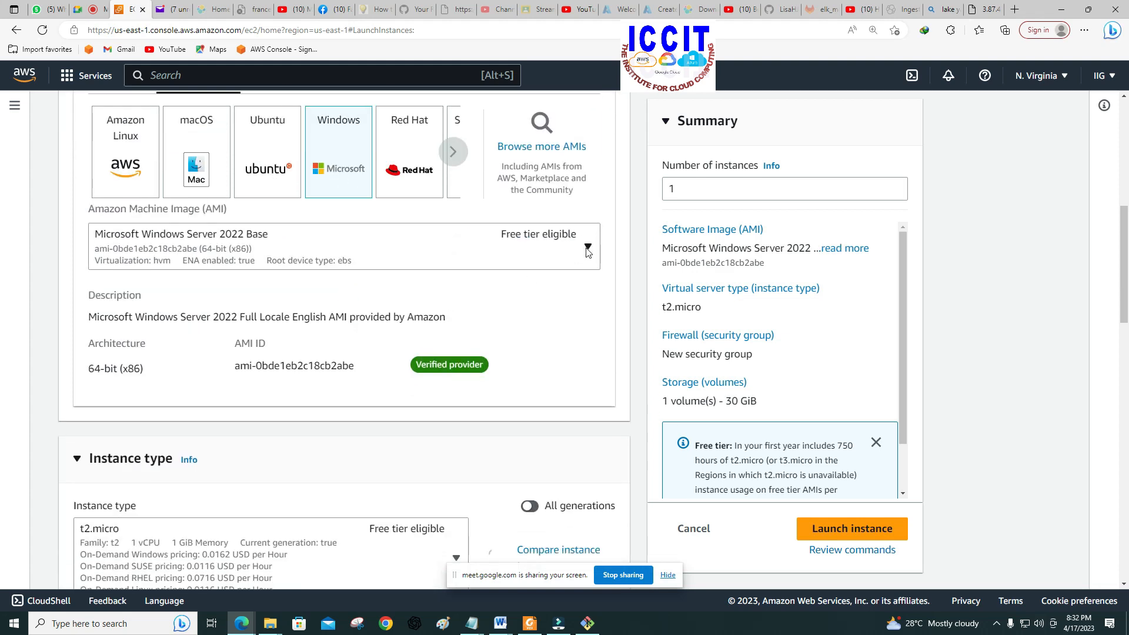
click(587, 249)
click(318, 410)
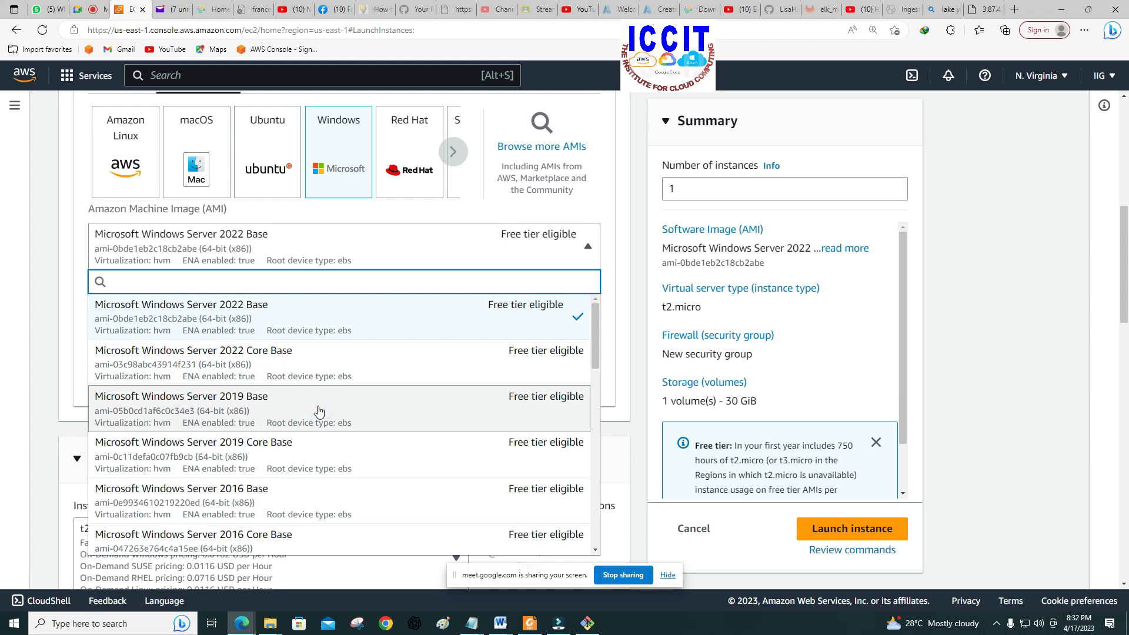
Step: Select DEV-KEY-PAIR-N-VIRGINIA as the login key pair for the new instance
scroll(343, 386, down, 4)
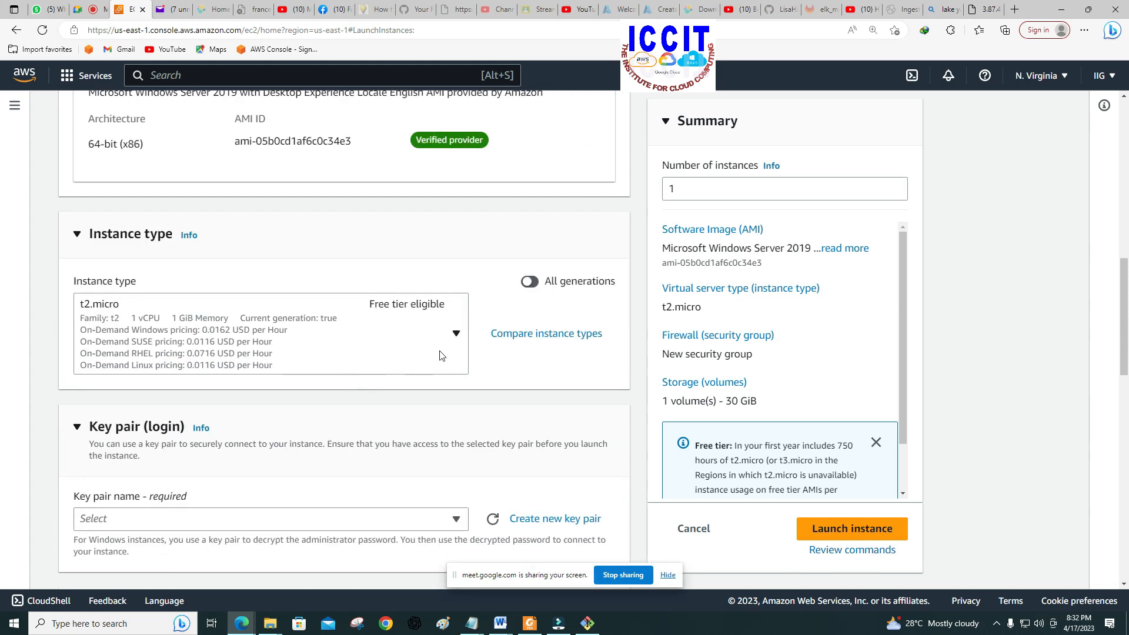
scroll(429, 356, down, 3)
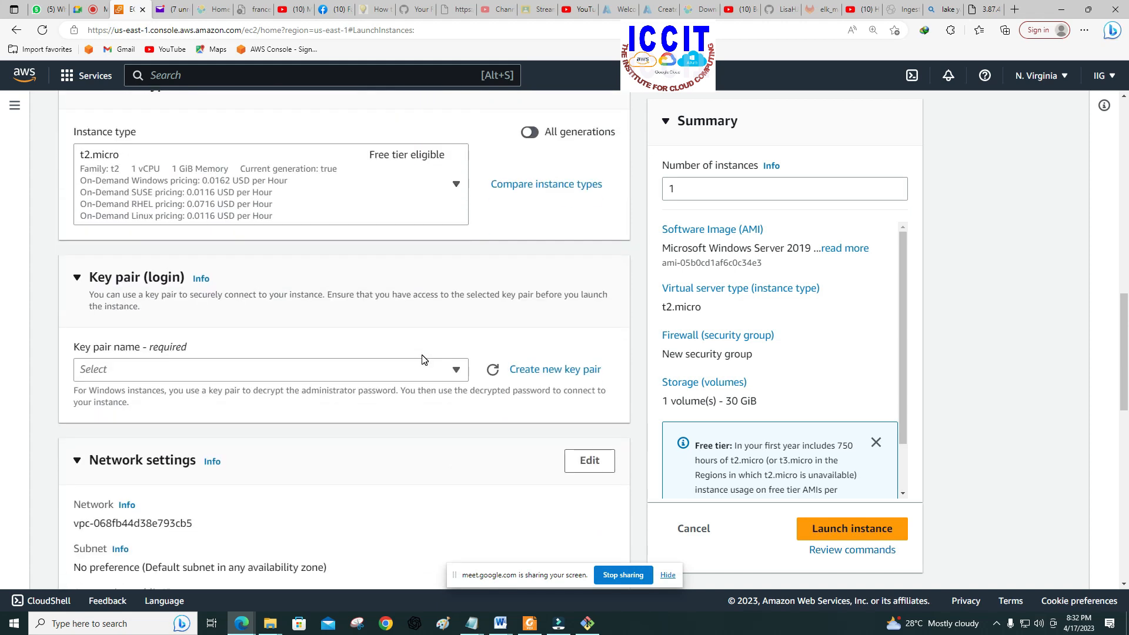
scroll(422, 359, down, 2)
click(457, 298)
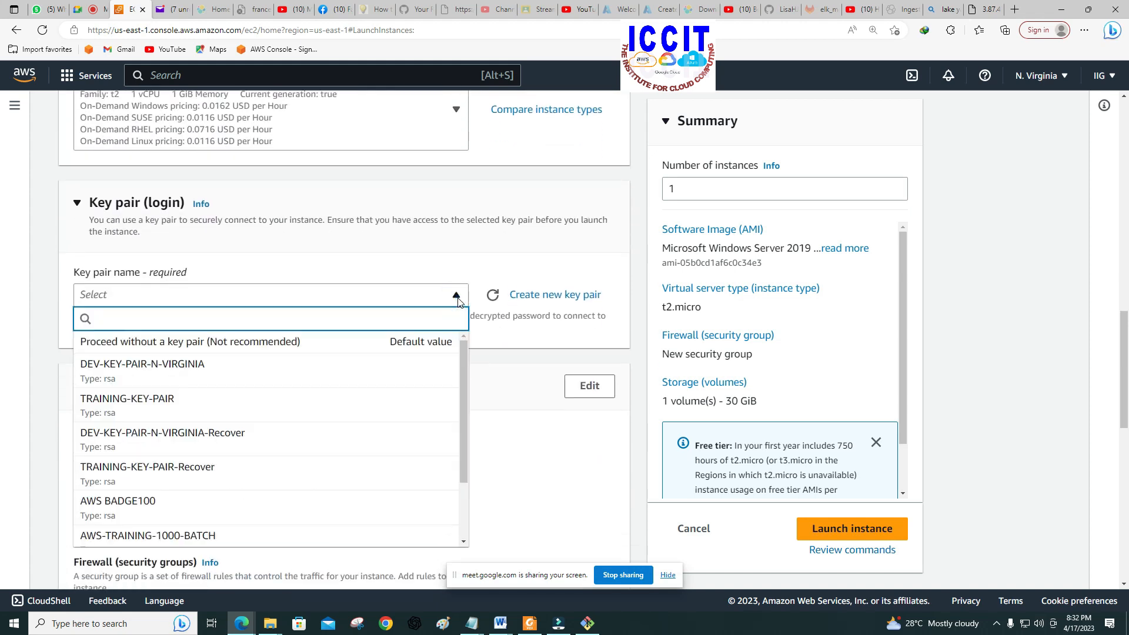
click(344, 370)
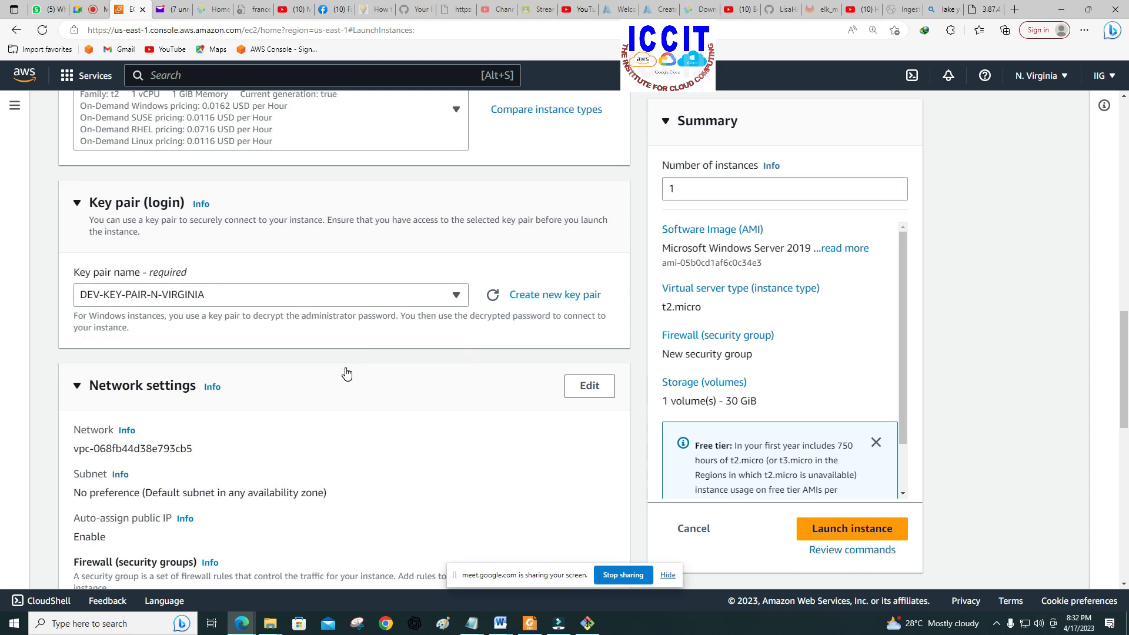
Step: Assign the existing security group DEV-SEC-GROUP-N-VIRGINIA and launch the WINDOWS-SERVER instance
scroll(347, 374, down, 4)
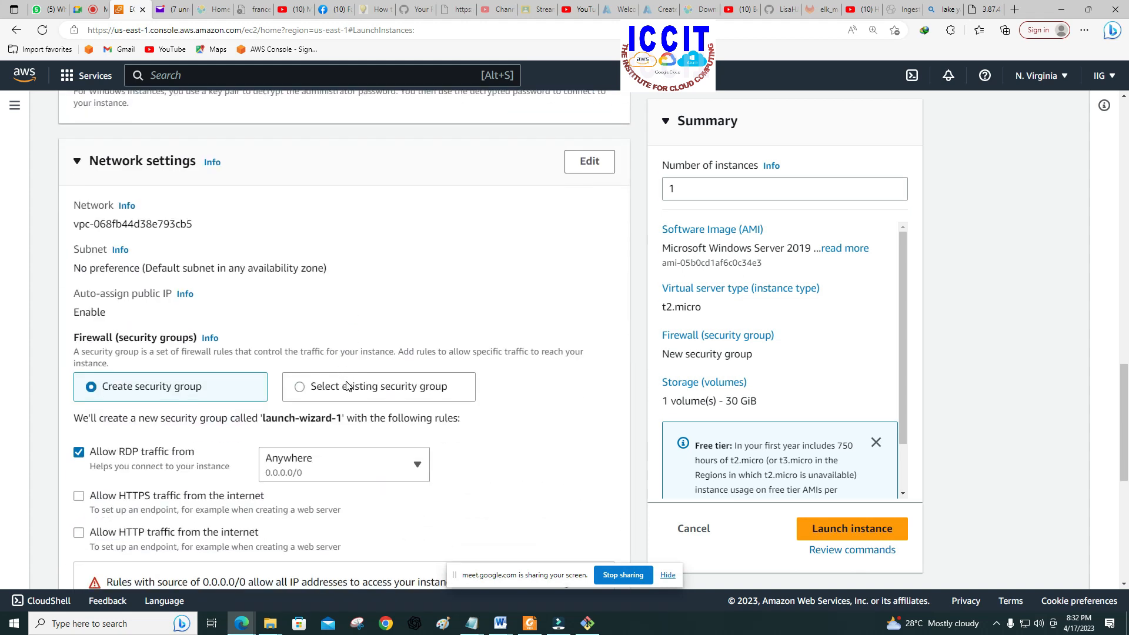
click(346, 385)
scroll(346, 386, down, 3)
click(355, 292)
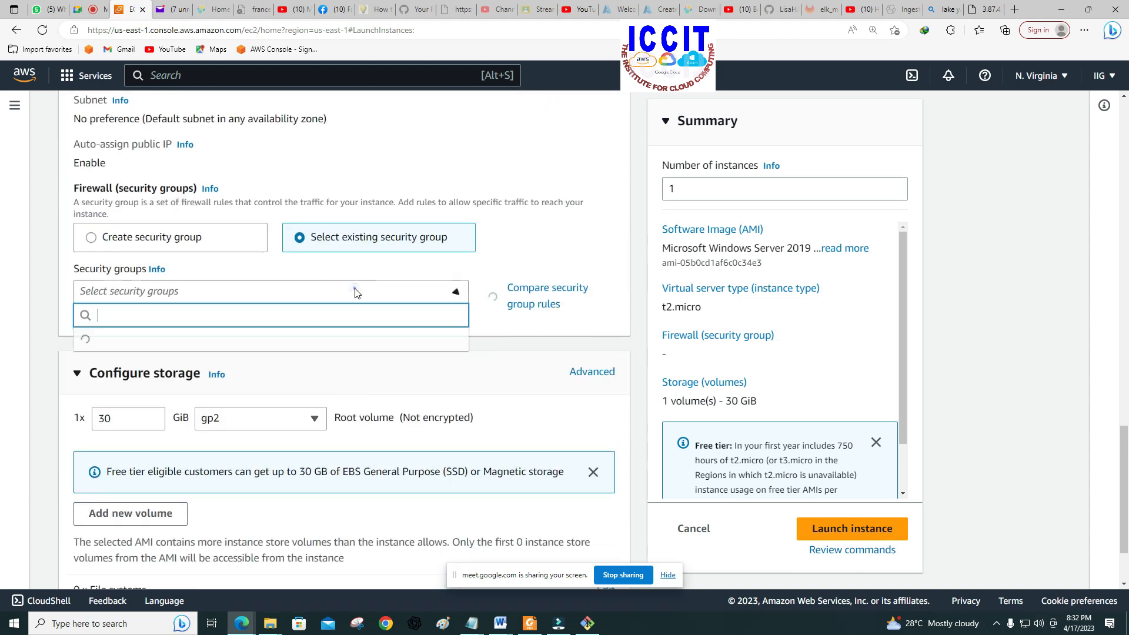
click(252, 447)
scroll(323, 429, down, 3)
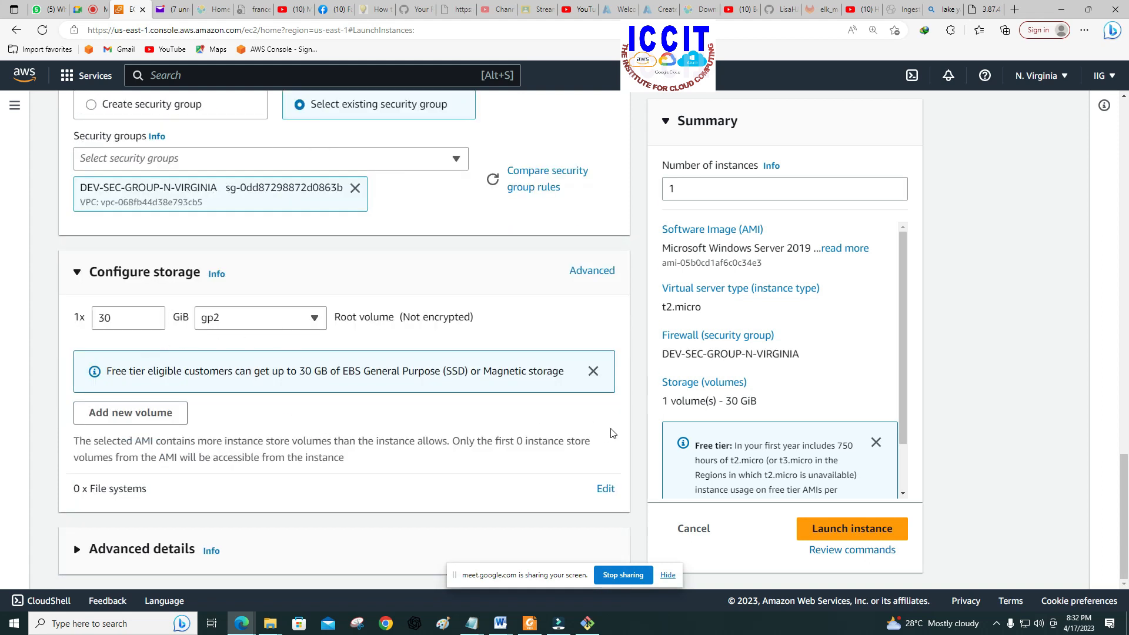
click(855, 528)
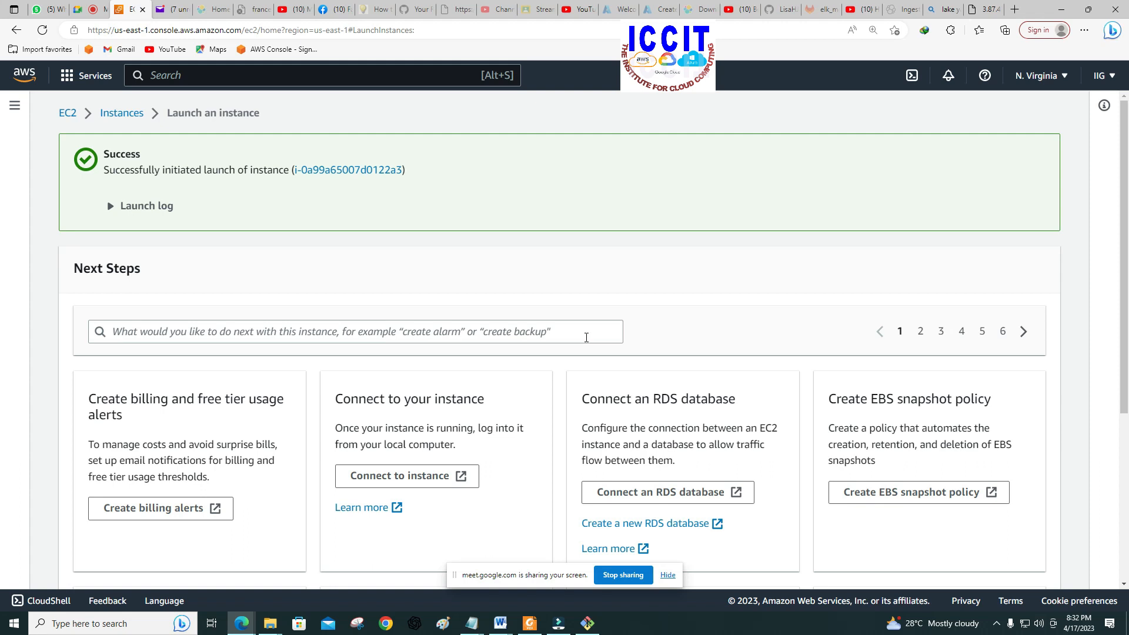
Step: Go back to the Instances list and refresh it to check WINDOWS-SERVER's state
click(123, 114)
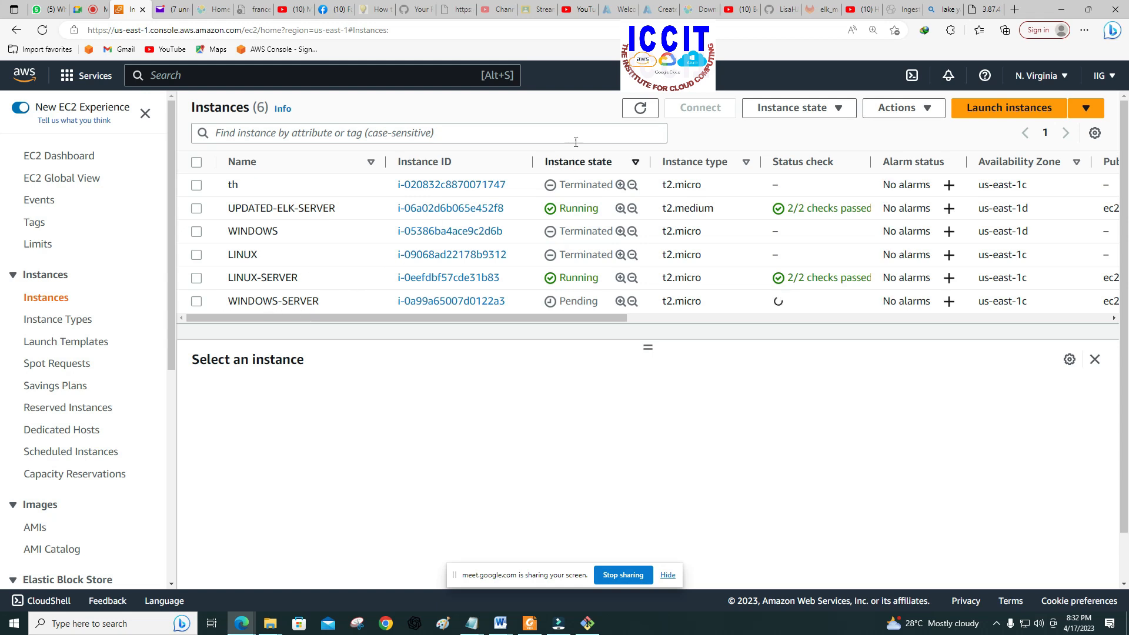
click(639, 112)
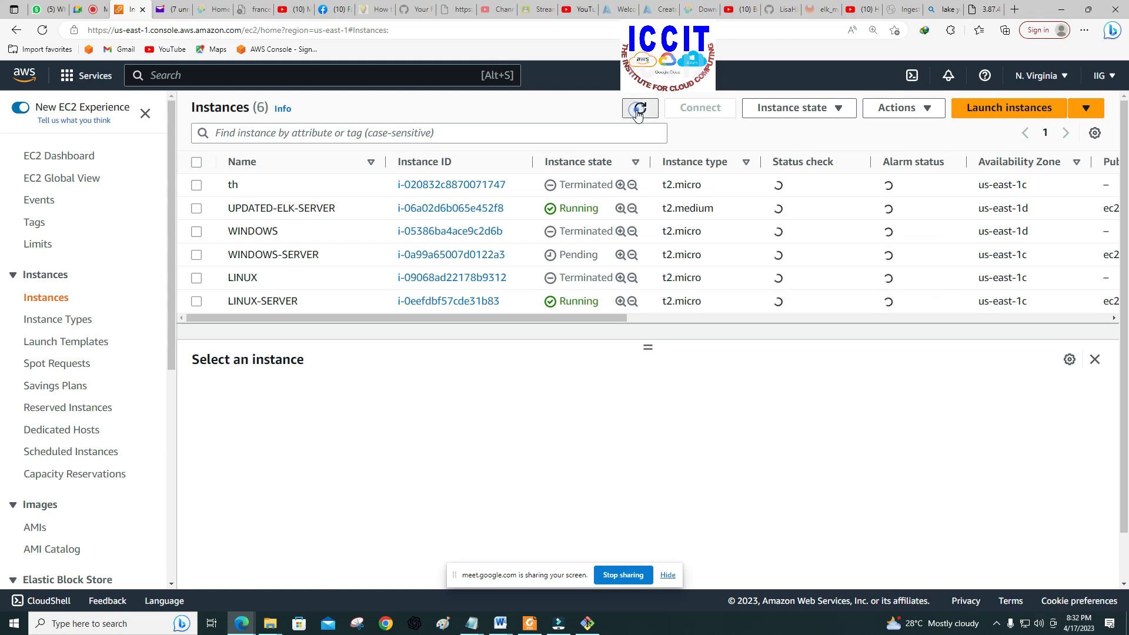
click(639, 111)
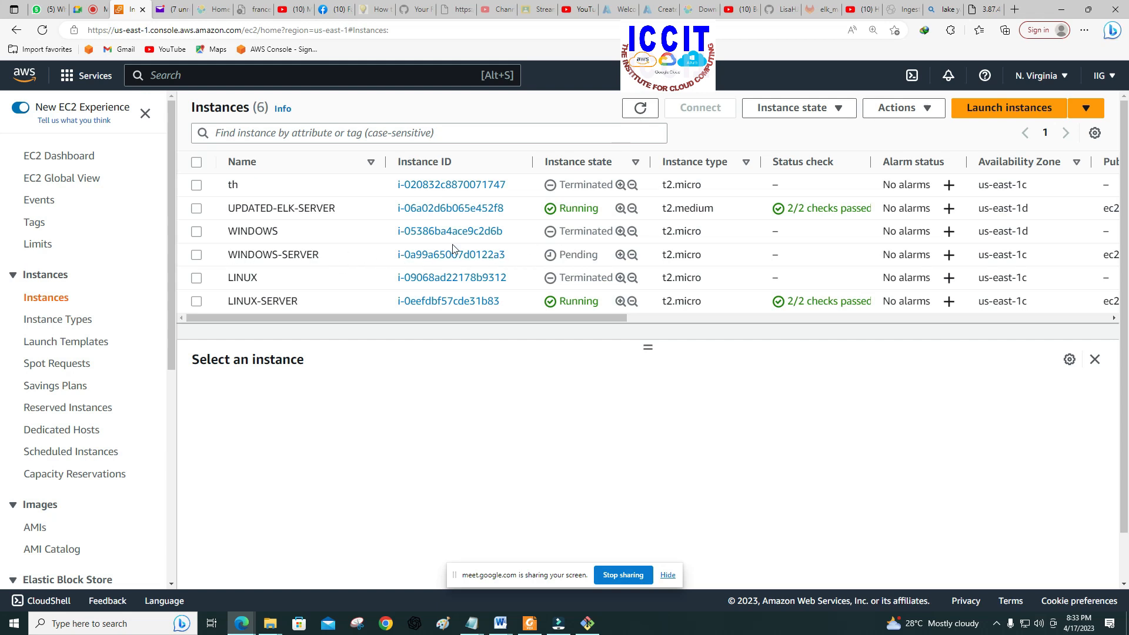
click(199, 259)
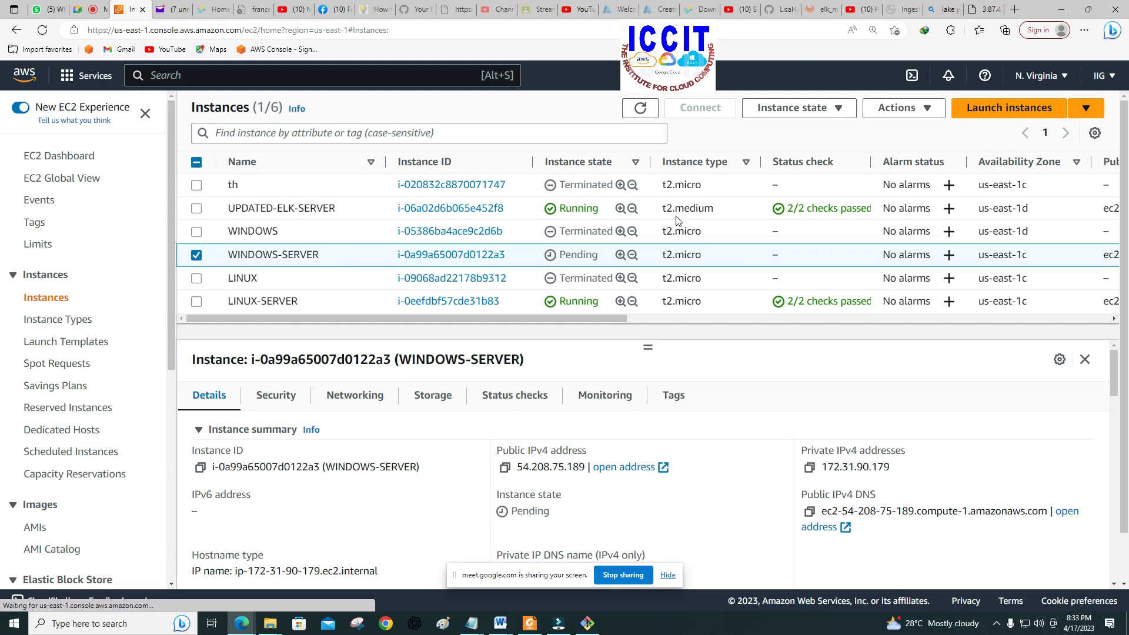
click(640, 109)
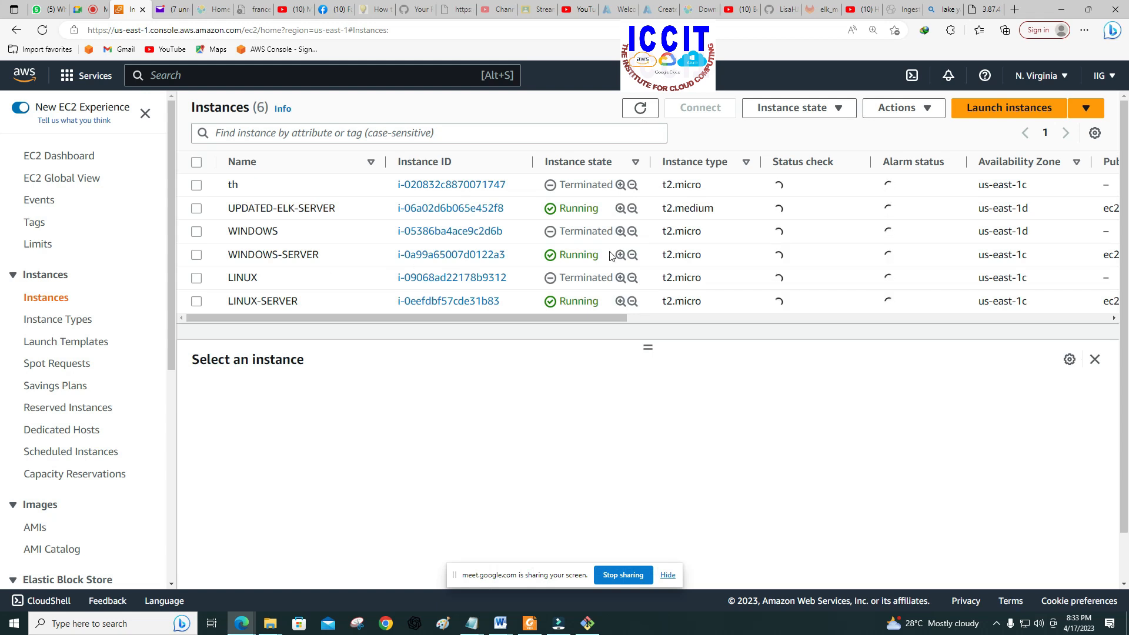
Step: Open the RDP client connection details for WINDOWS-SERVER and request its Windows password
click(196, 255)
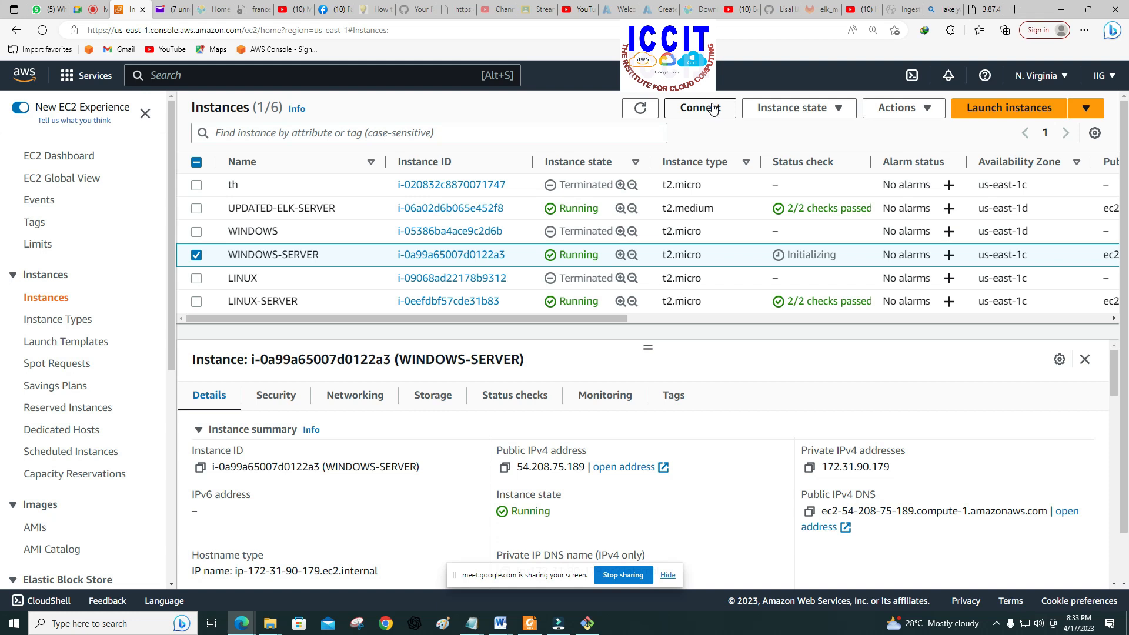
click(713, 108)
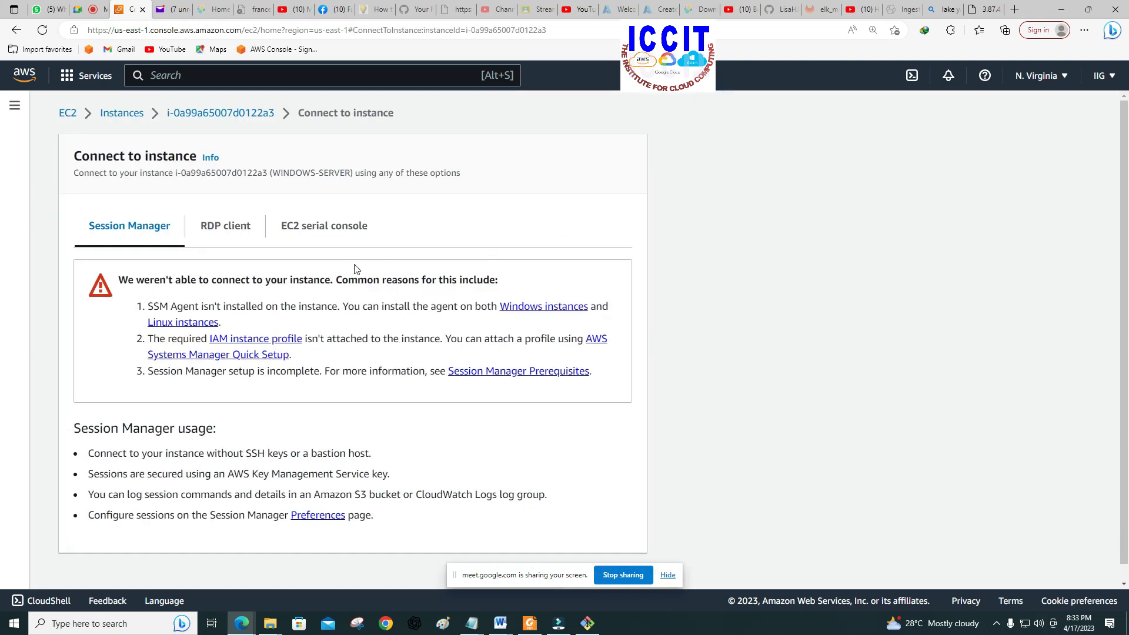
click(234, 233)
scroll(267, 367, down, 3)
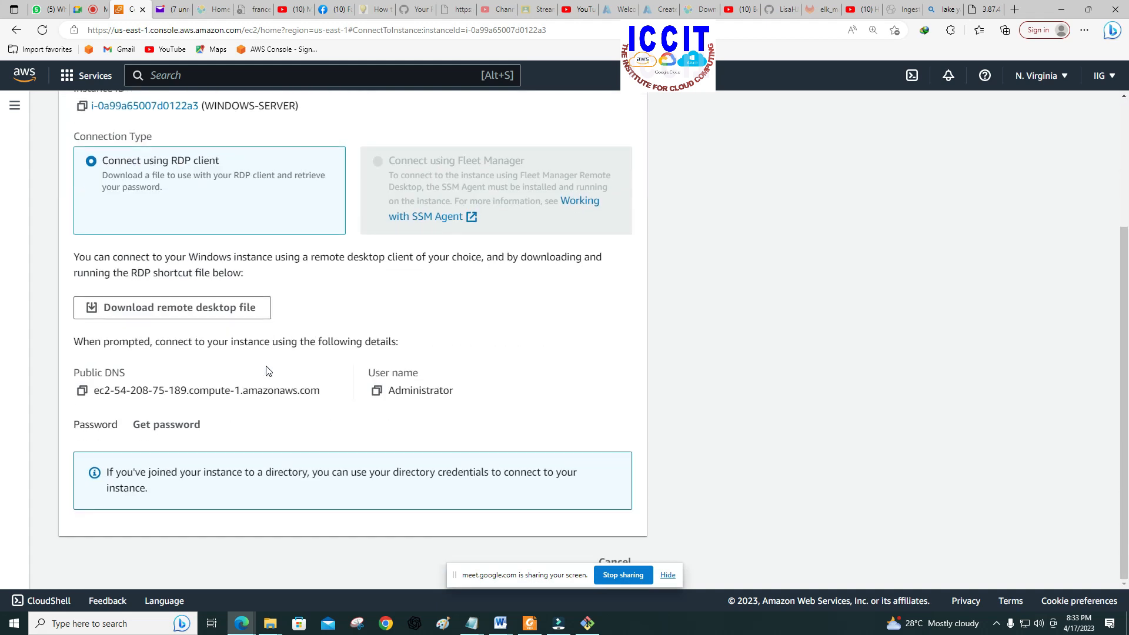
click(184, 426)
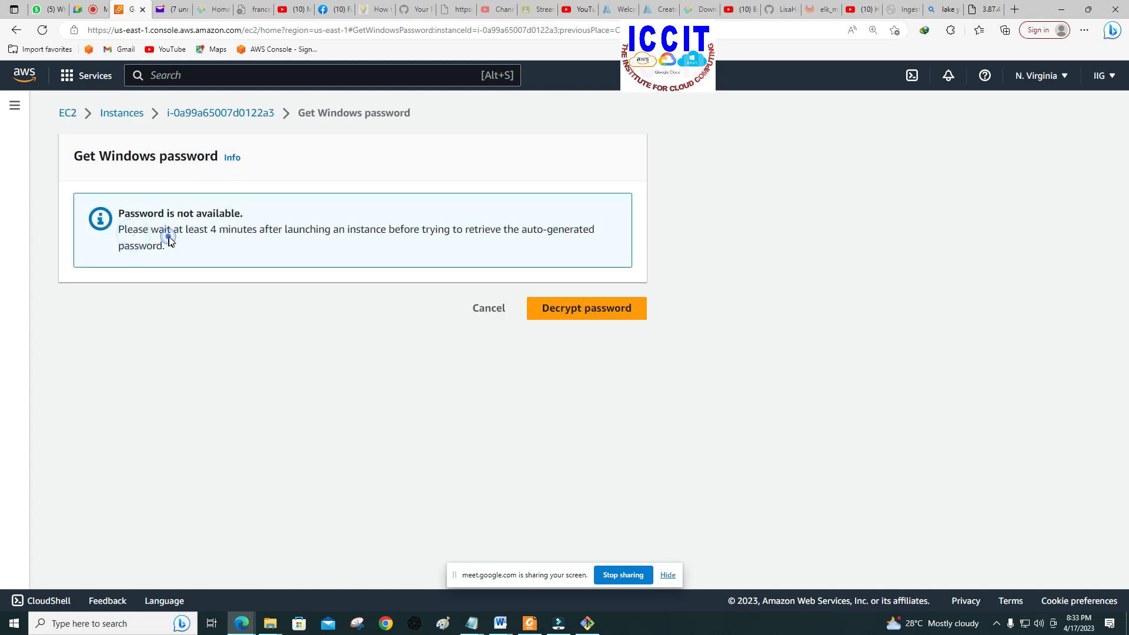
Step: Read the notice on how long to wait before retrieving the auto-generated Windows password
drag(210, 233, 574, 257)
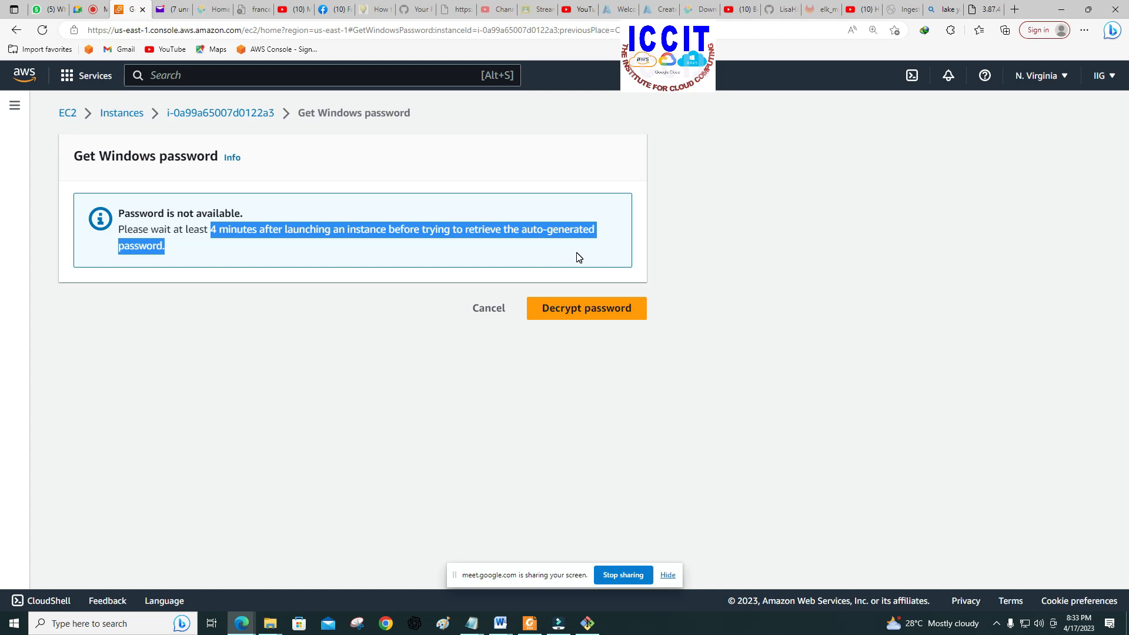
click(374, 250)
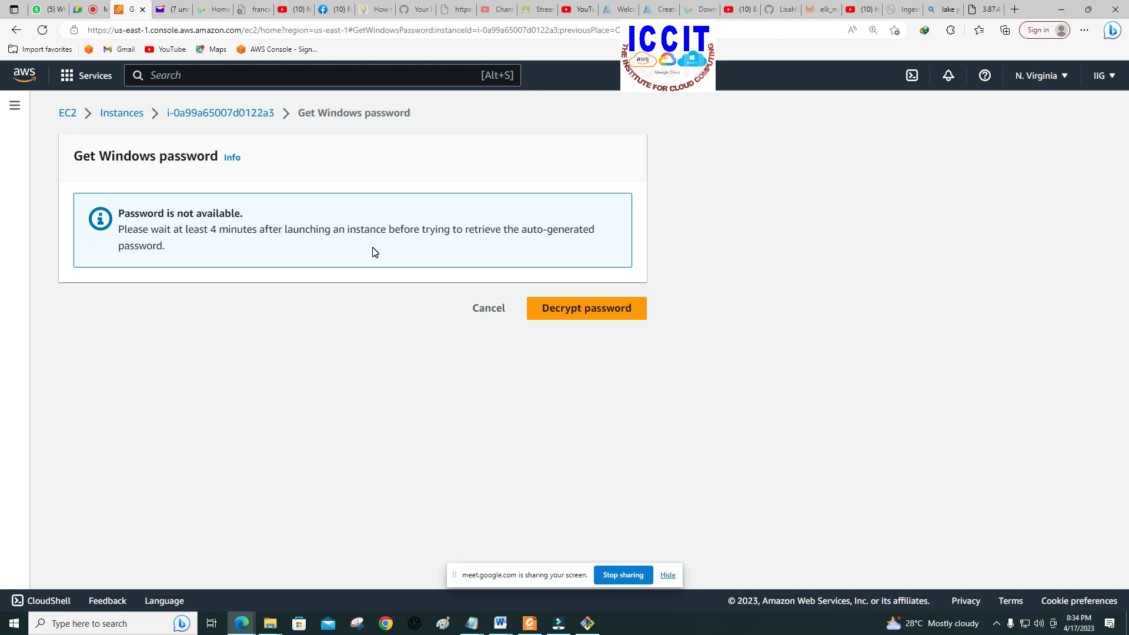
drag(211, 232, 219, 232)
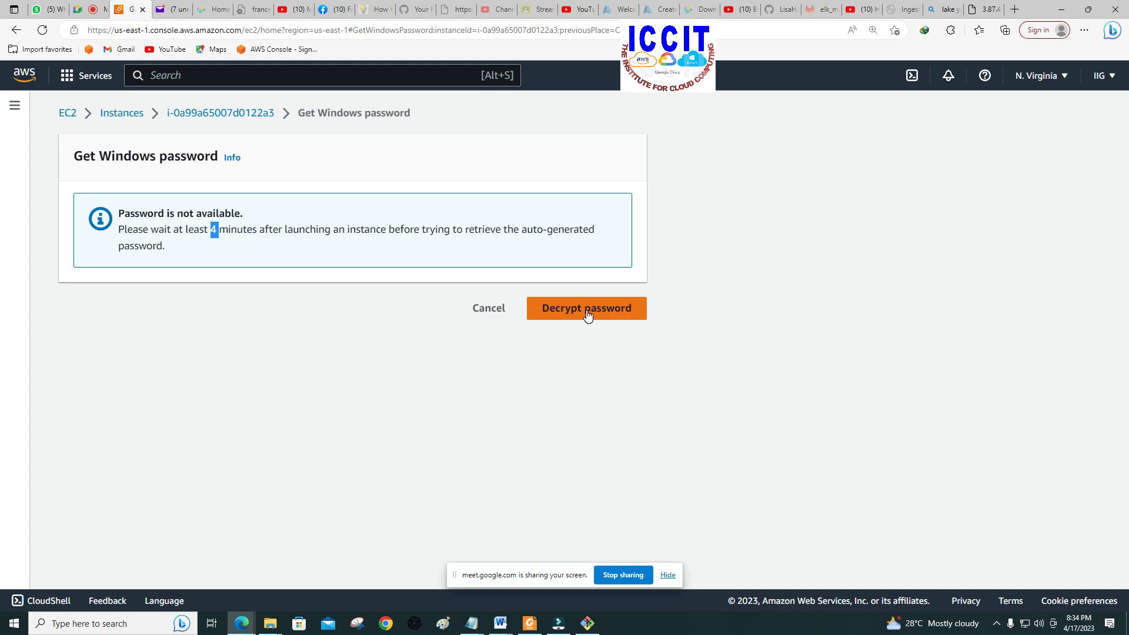
click(376, 254)
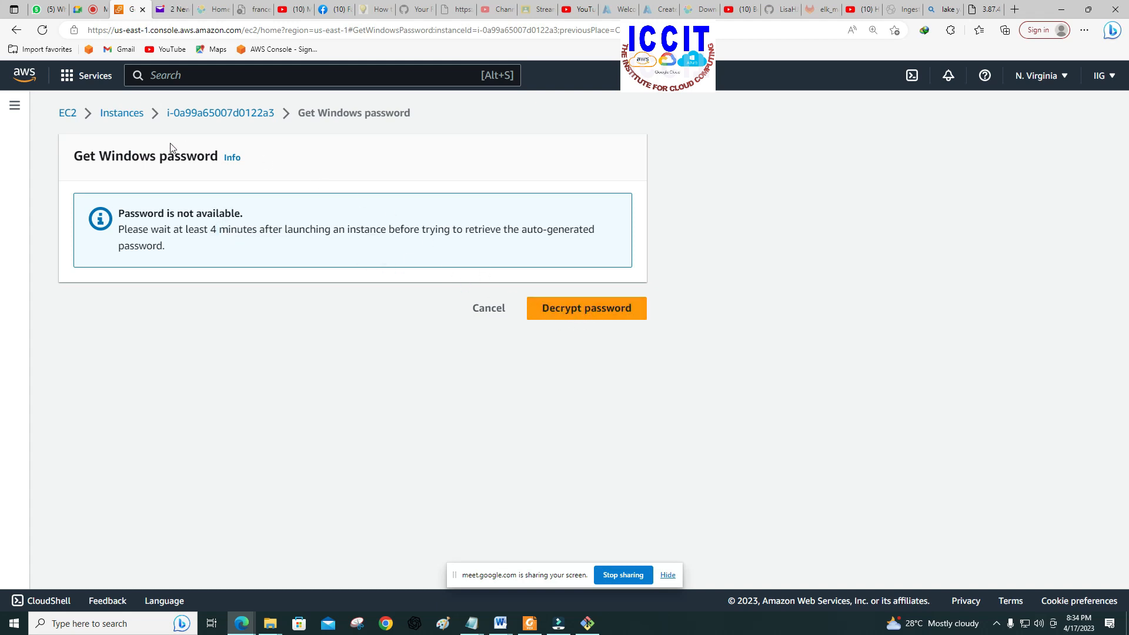
Step: Return to WINDOWS-SERVER's RDP client connection details and retry the Windows password request to check whether the password is available
click(15, 32)
click(217, 235)
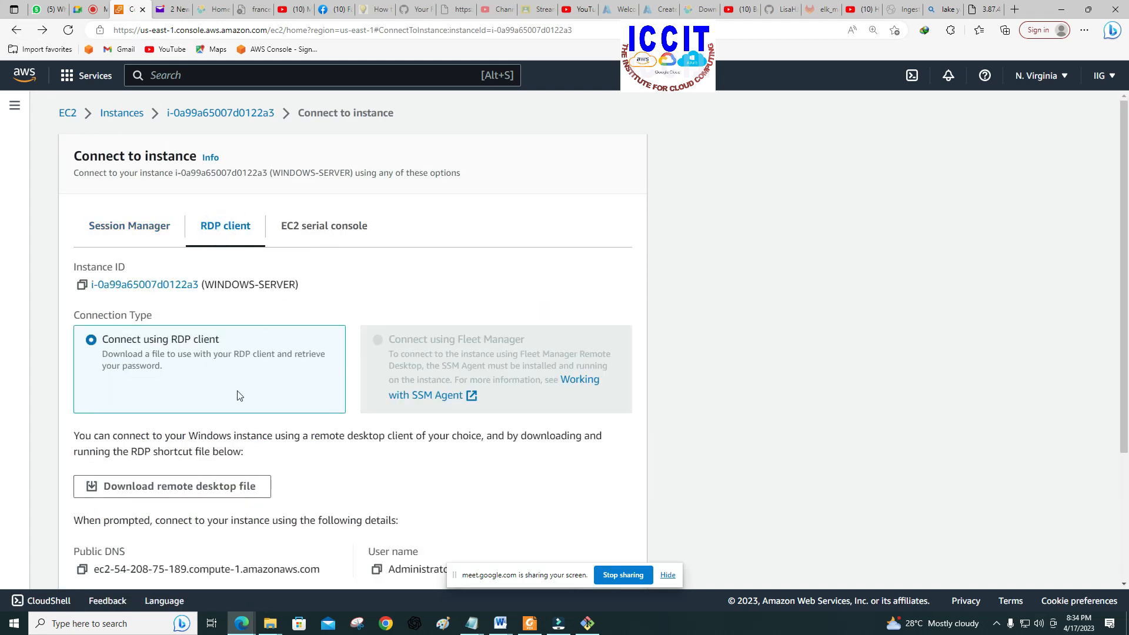
scroll(192, 435, down, 3)
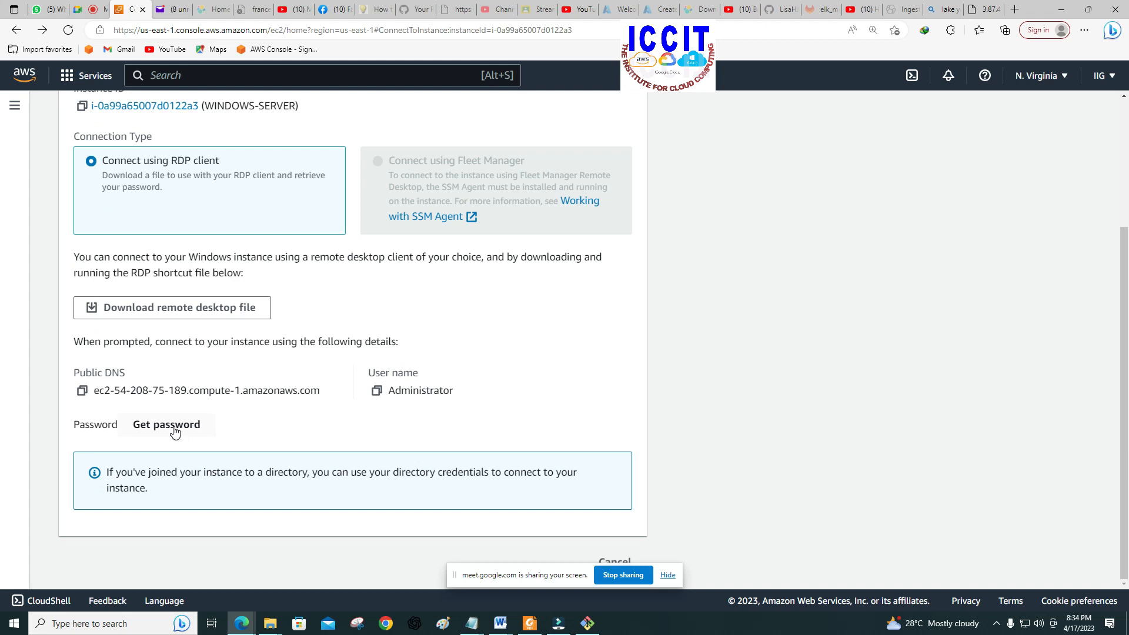
click(167, 424)
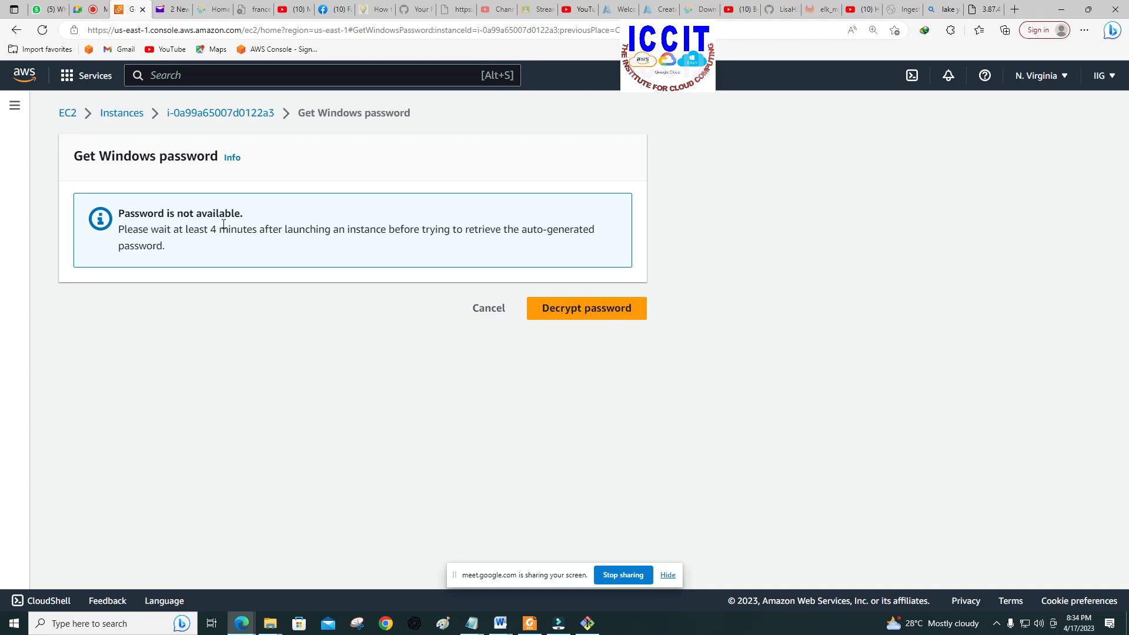
click(16, 30)
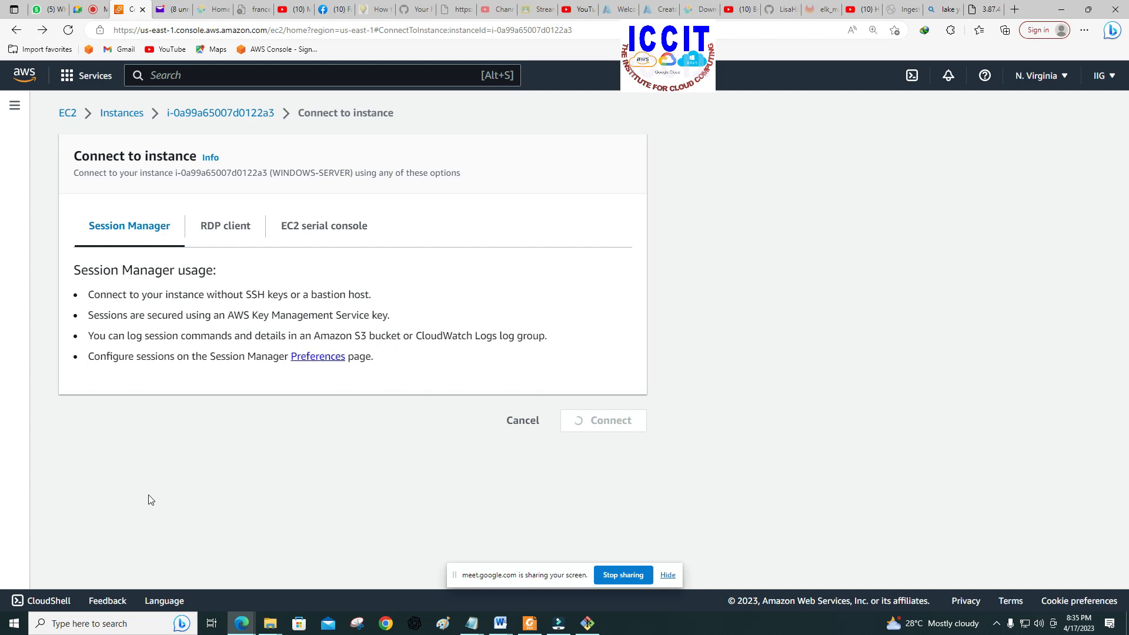
click(231, 229)
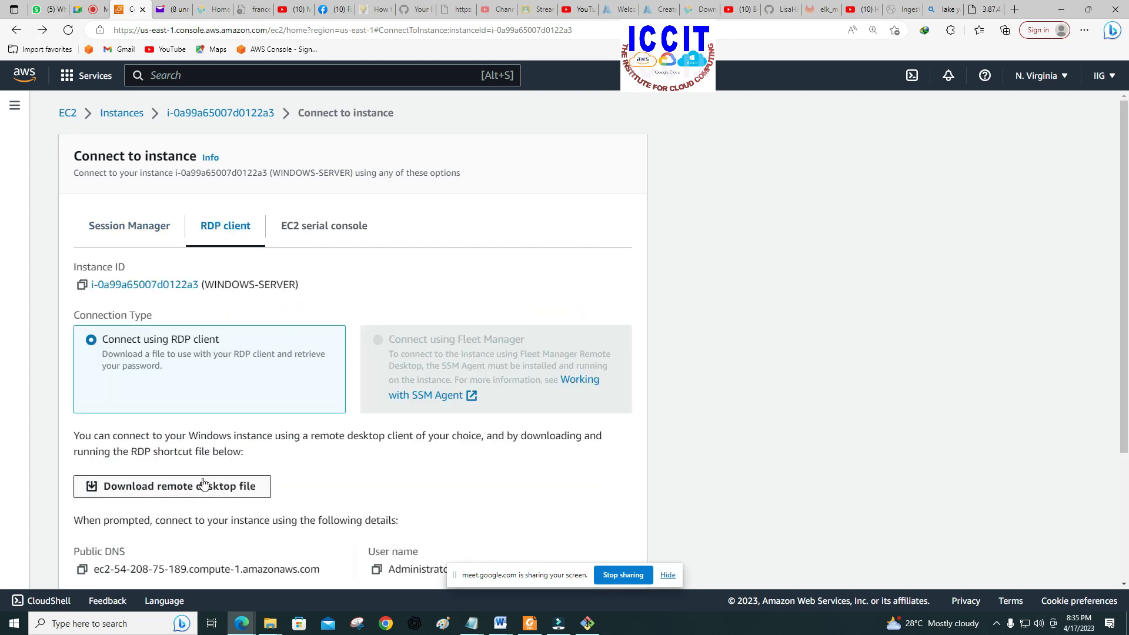
scroll(209, 485, down, 3)
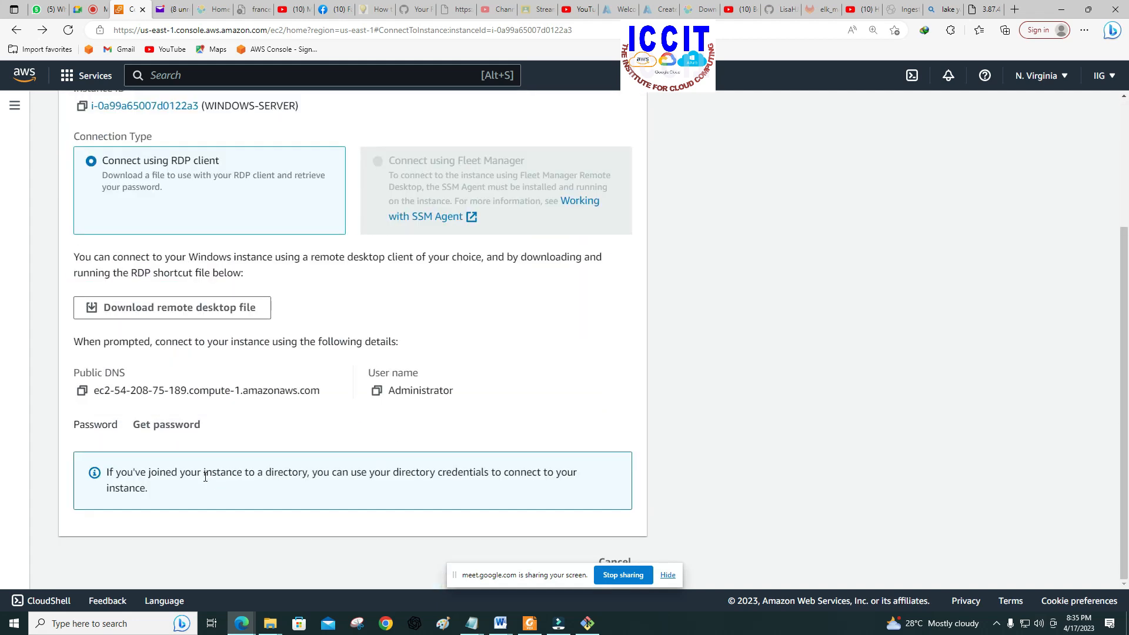
click(162, 428)
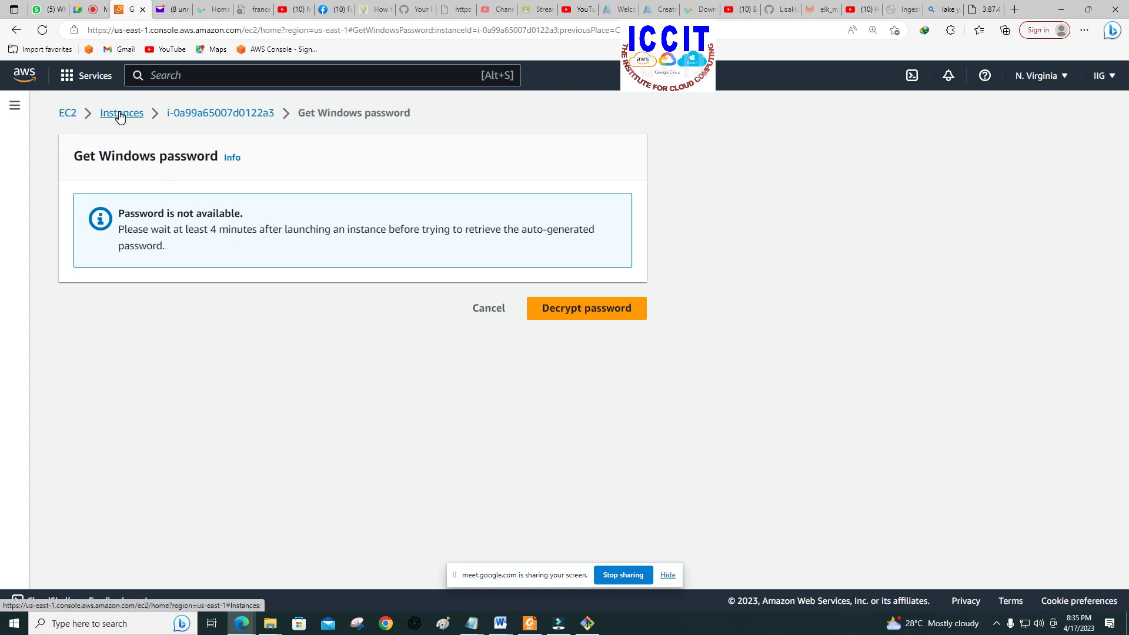
click(16, 30)
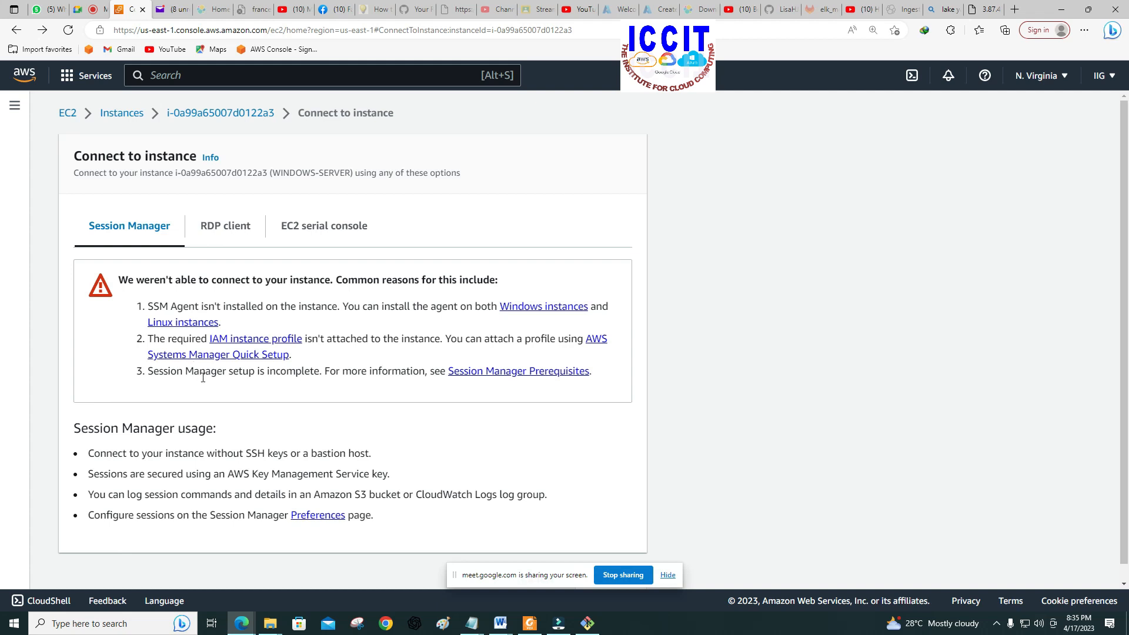
click(232, 227)
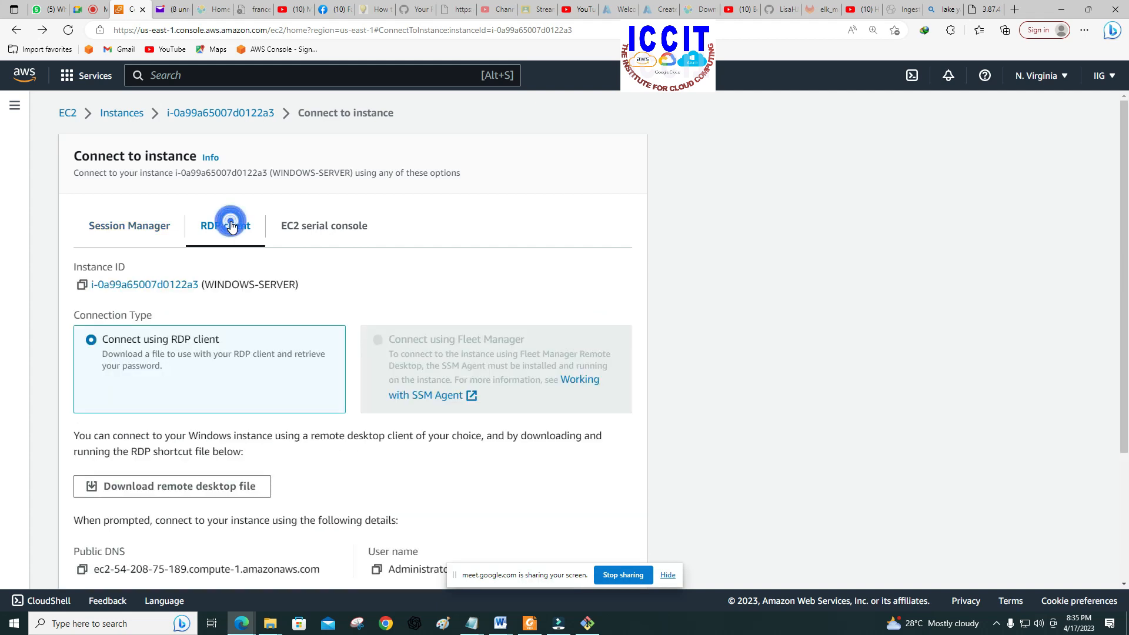
scroll(207, 426, down, 2)
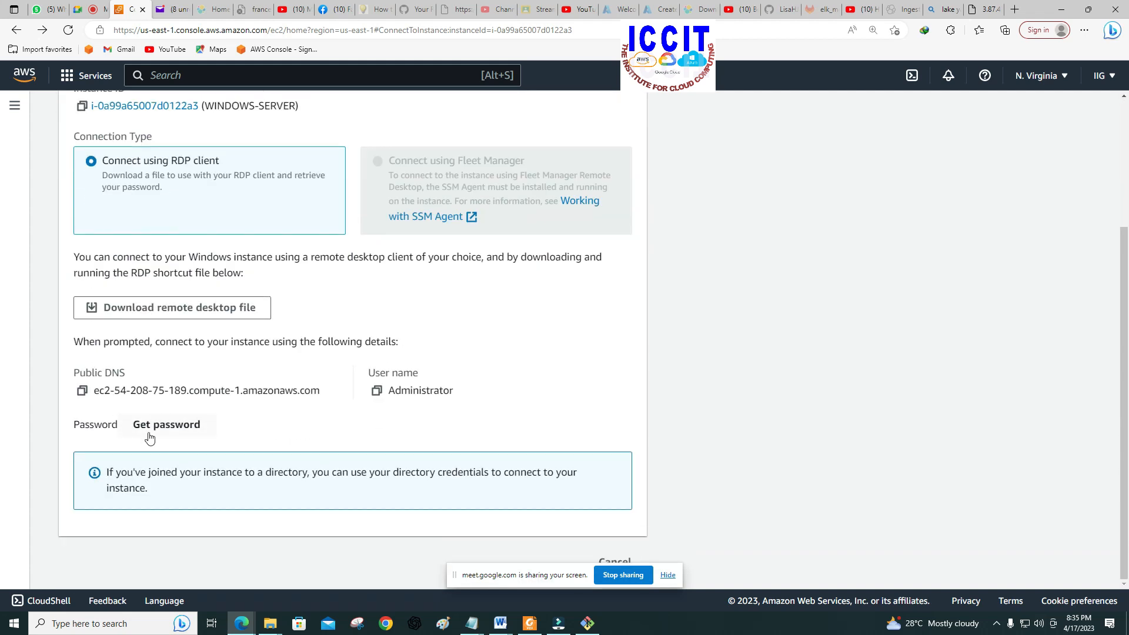
click(170, 425)
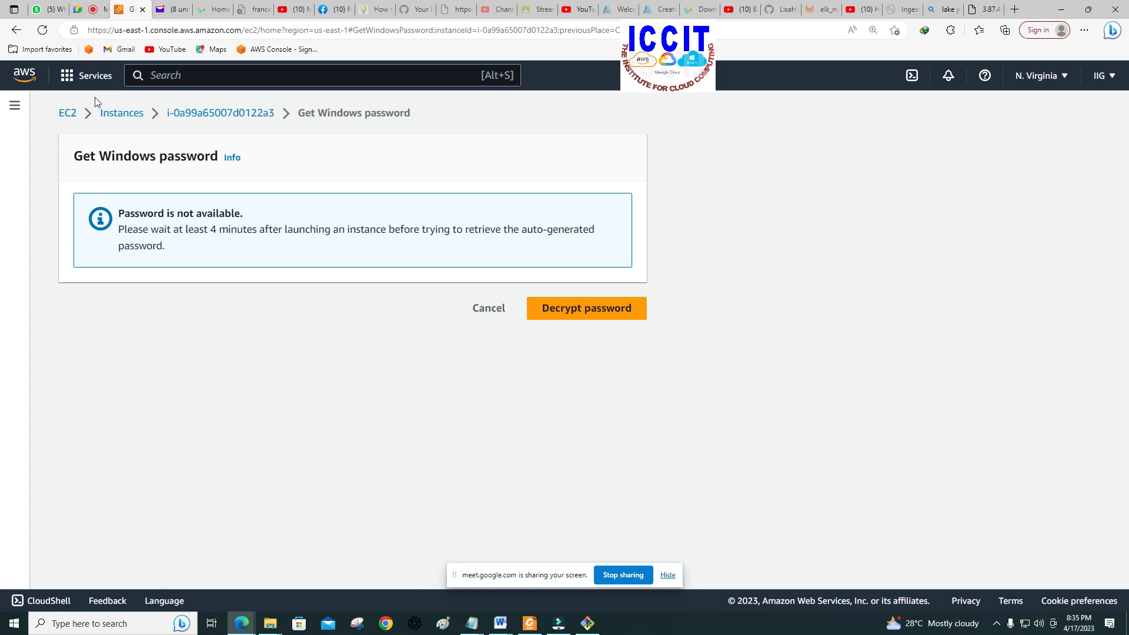
Step: Reopen the RDP client connection details for WINDOWS-SERVER from the Instances list and request its Windows password
click(127, 115)
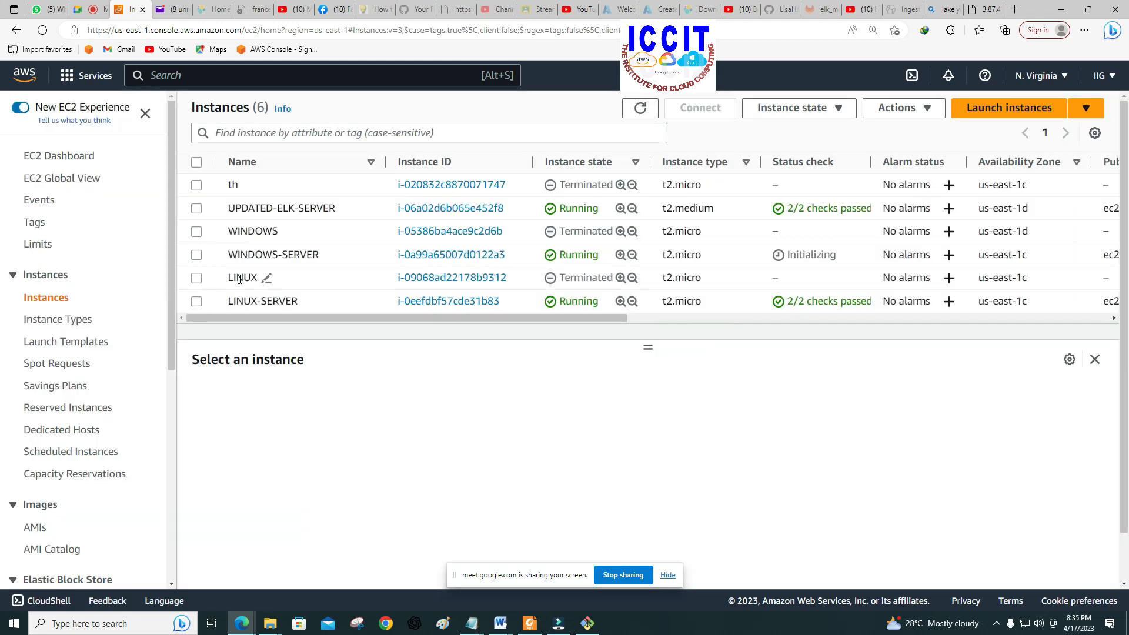
click(197, 255)
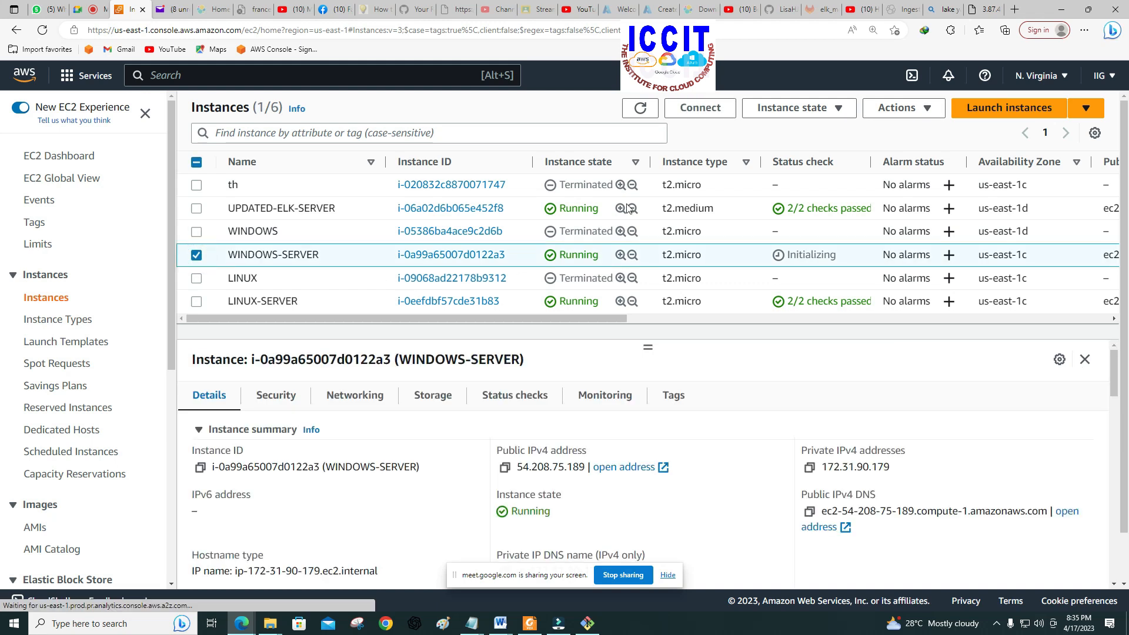
click(689, 108)
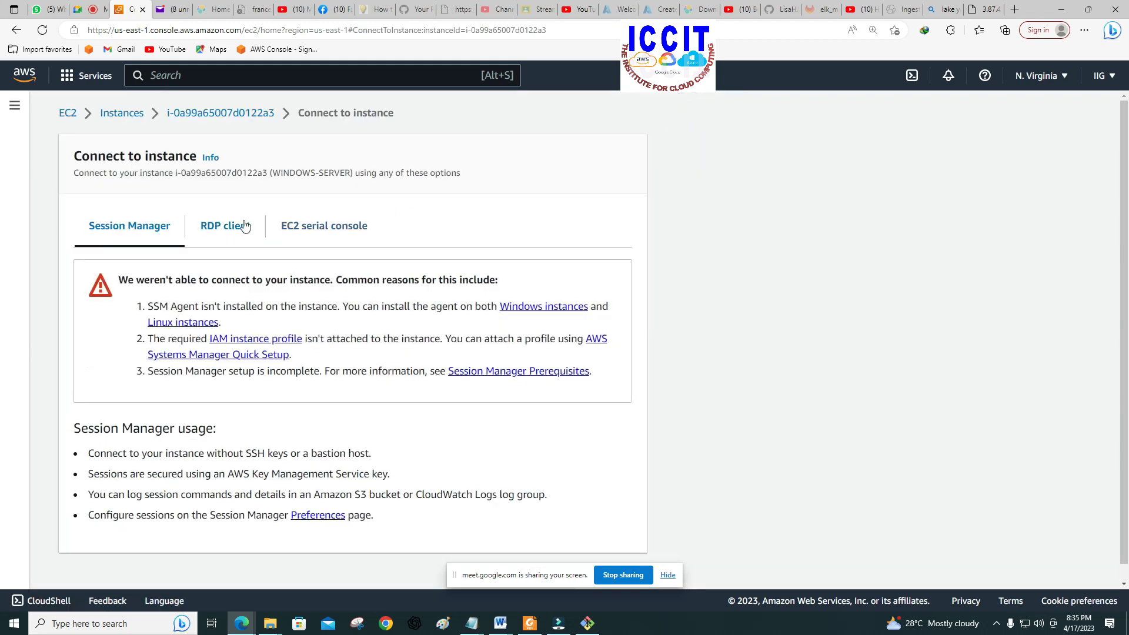
click(228, 228)
scroll(368, 238, down, 3)
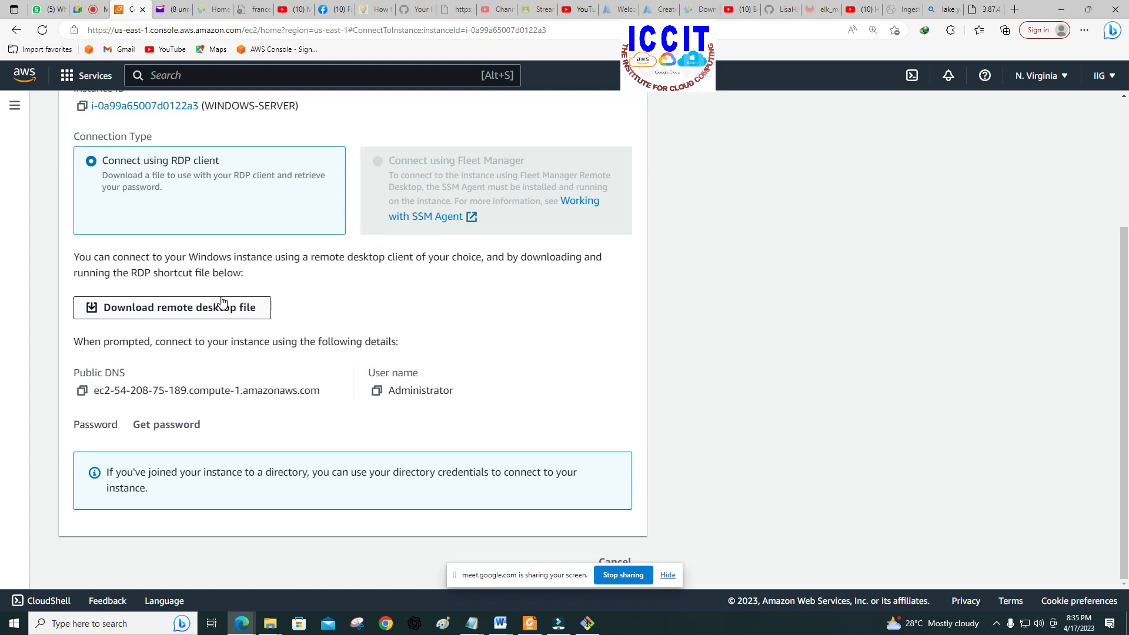
click(168, 425)
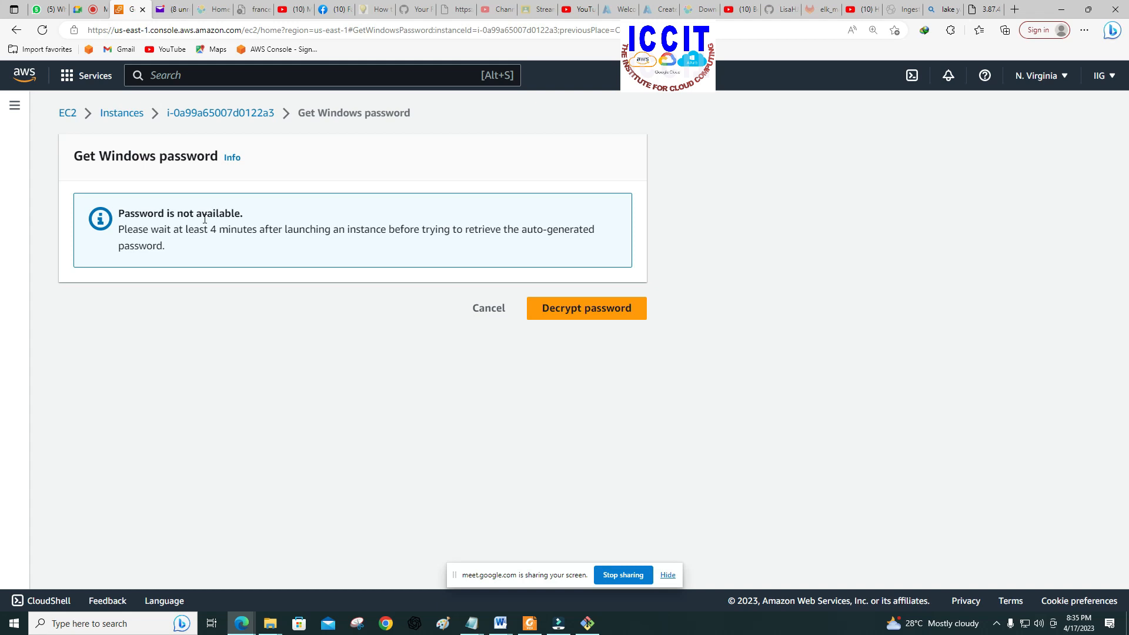
Step: Go back to the RDP client details and repeat the Windows password request until the private key form opens
click(16, 30)
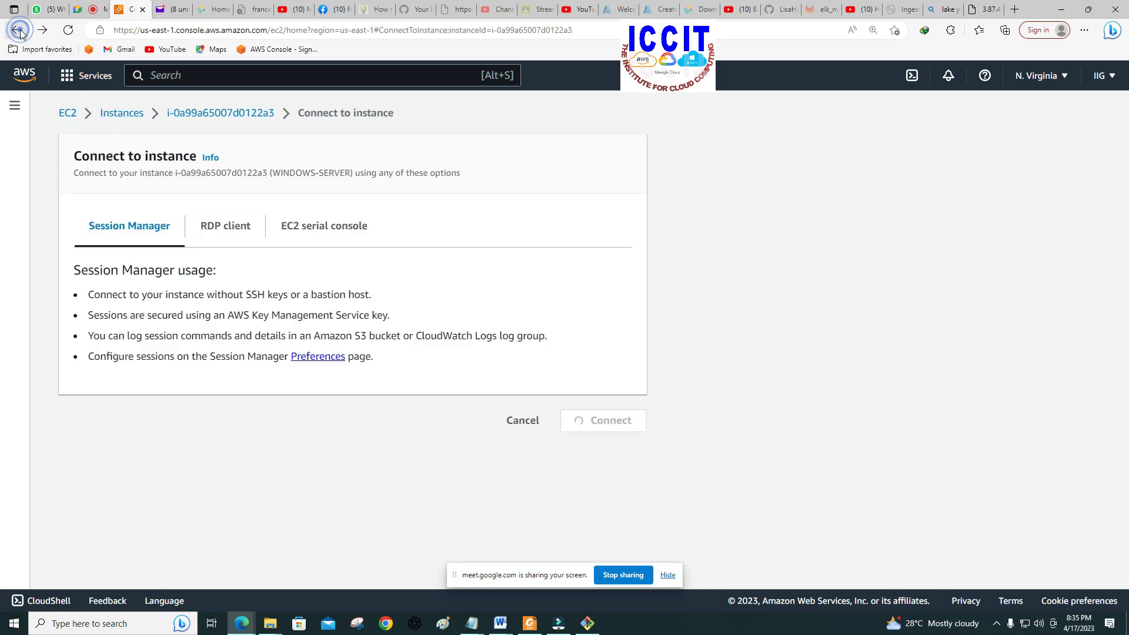
click(227, 229)
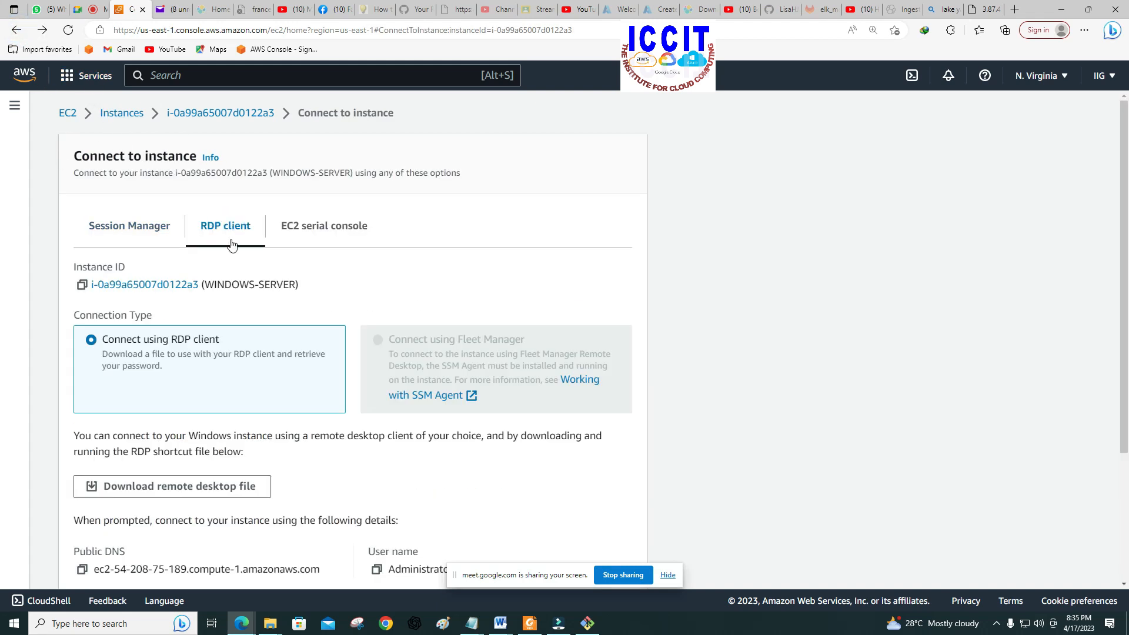
scroll(191, 425, down, 3)
click(179, 431)
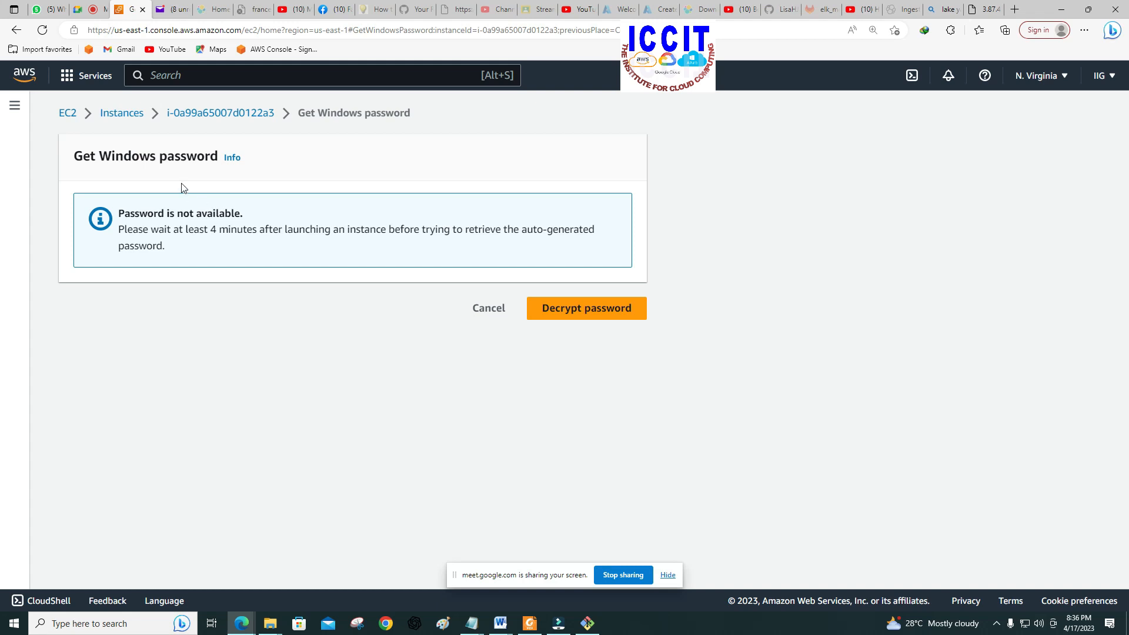
click(16, 29)
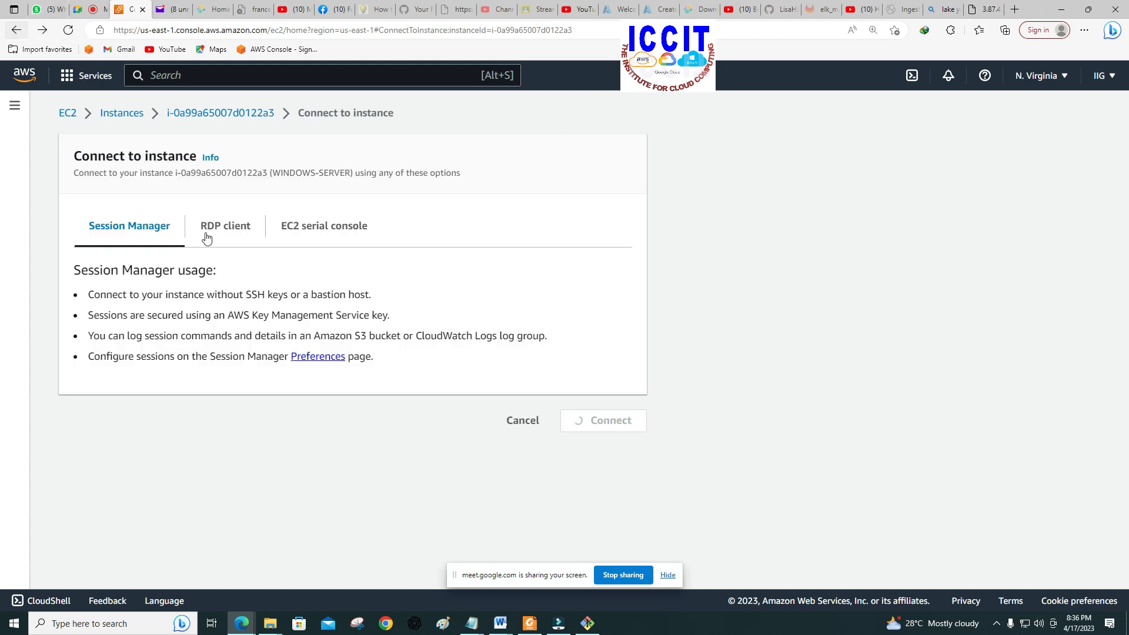
click(222, 229)
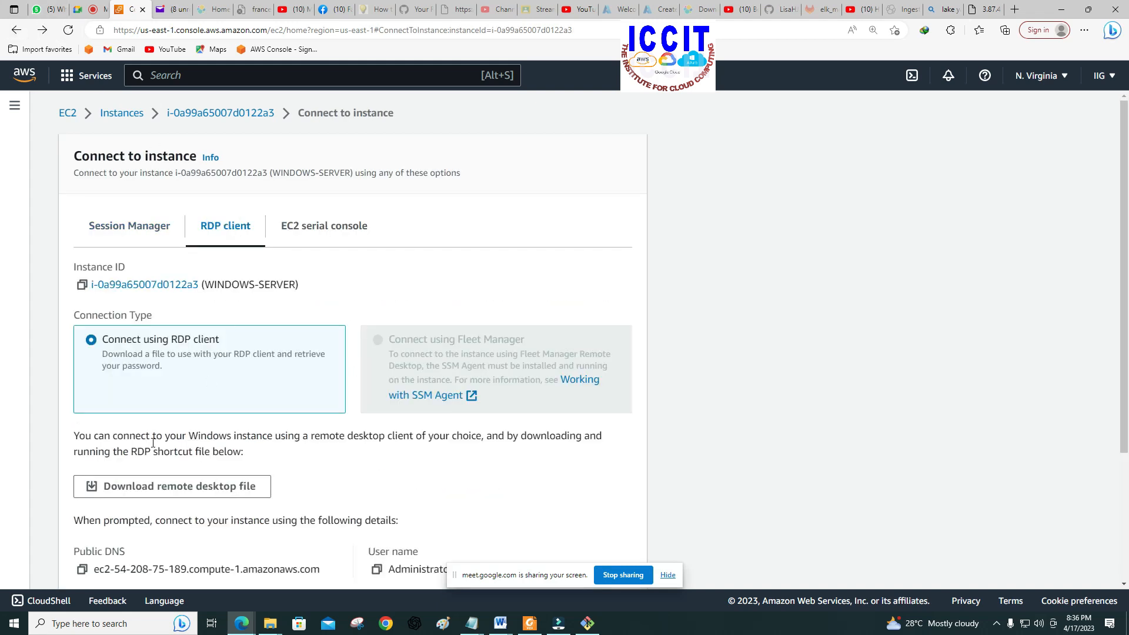
scroll(154, 439, down, 3)
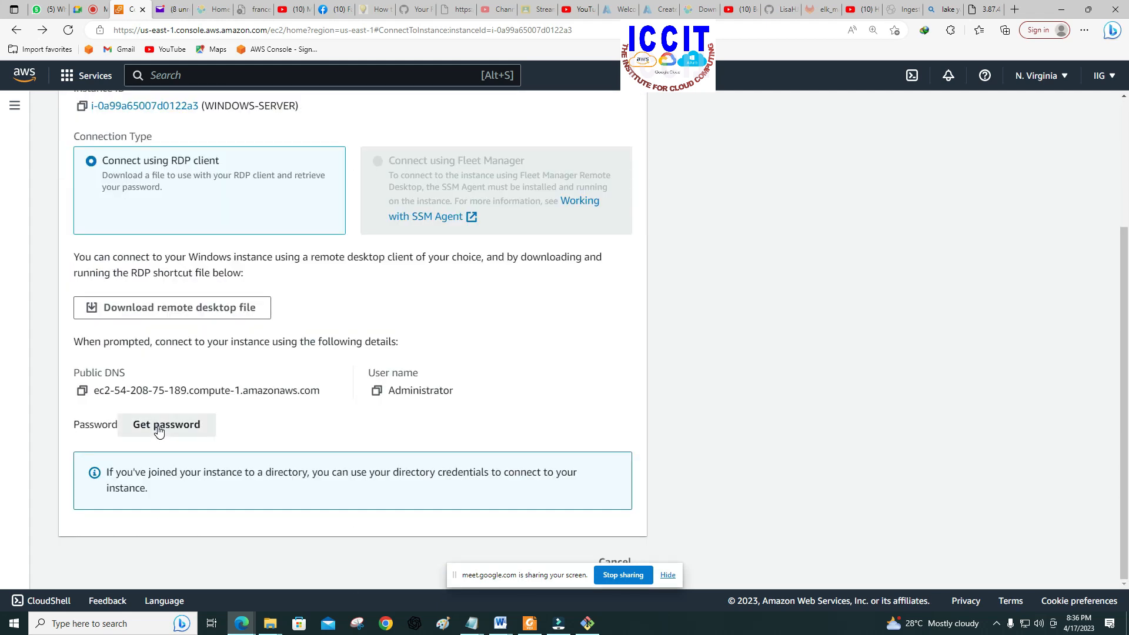
click(161, 425)
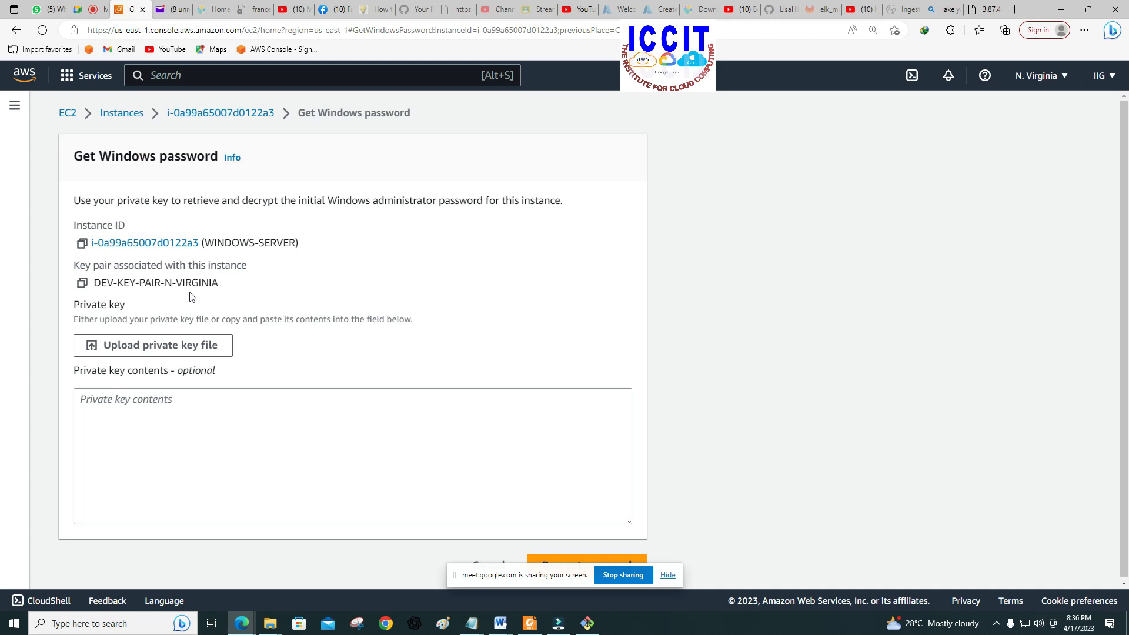
Step: Upload DEV-KEY-PAIR-N-VIRGINIA.pem from the AWS AND AZURE KEYS folder as the private key for decrypting the Windows password
click(181, 347)
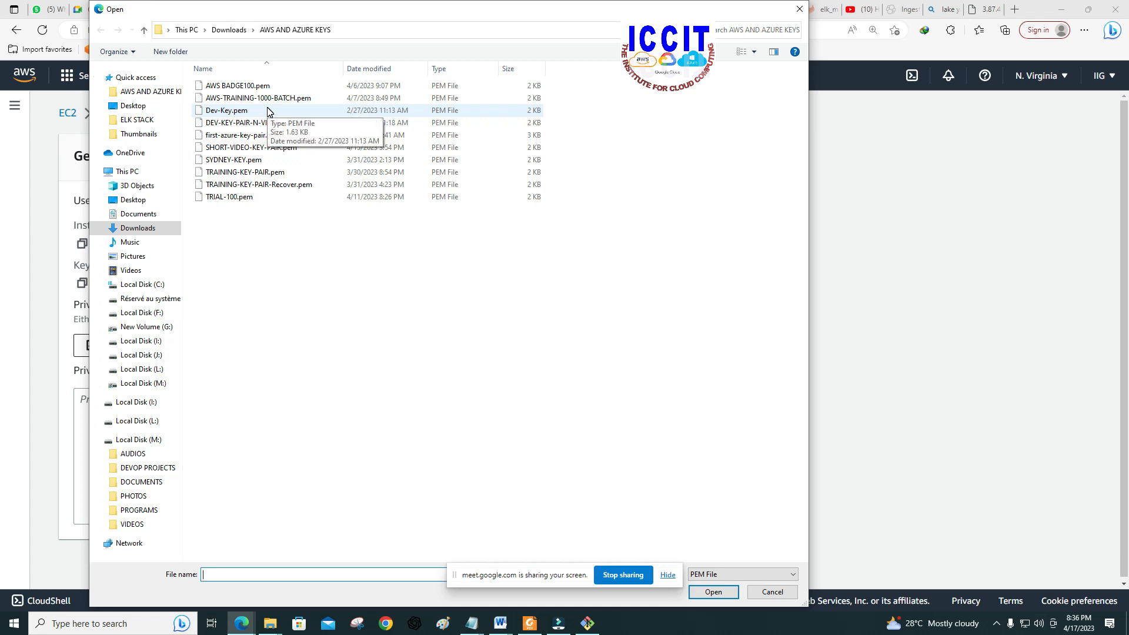
click(242, 124)
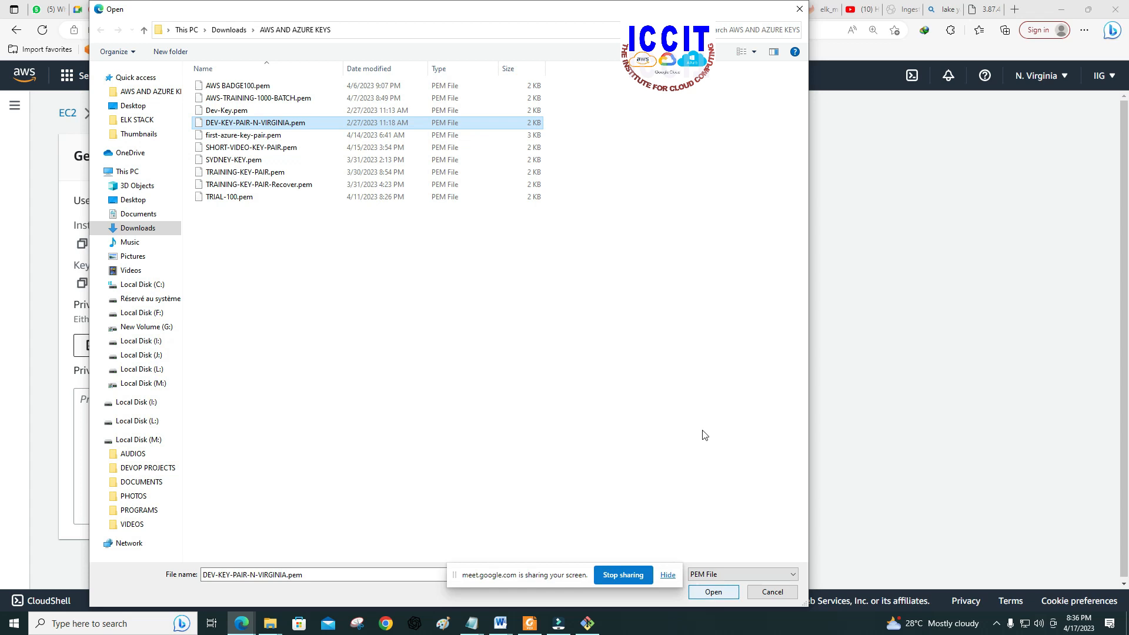
mouse_move(632, 16)
mouse_down()
mouse_move(615, 134)
mouse_move(632, 28)
mouse_up()
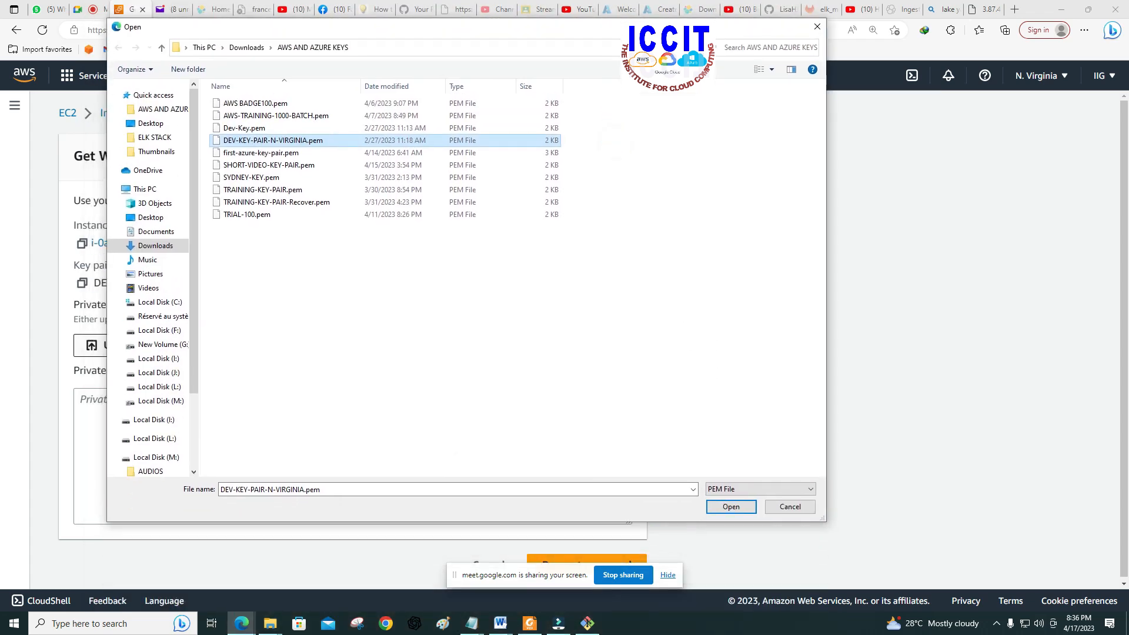
click(731, 507)
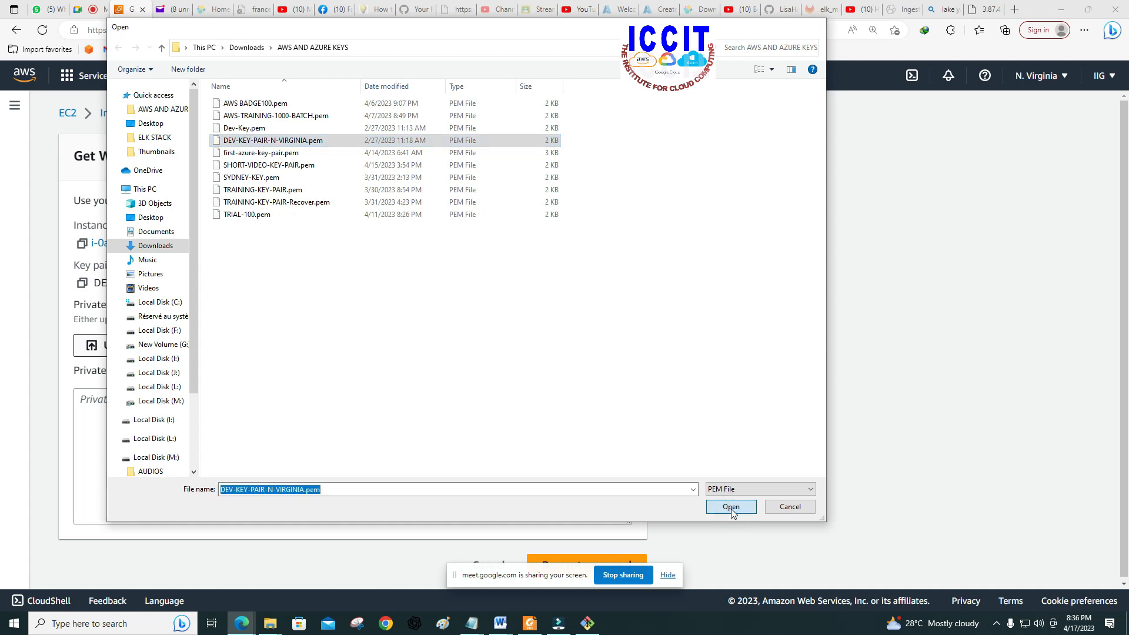
scroll(280, 473, down, 5)
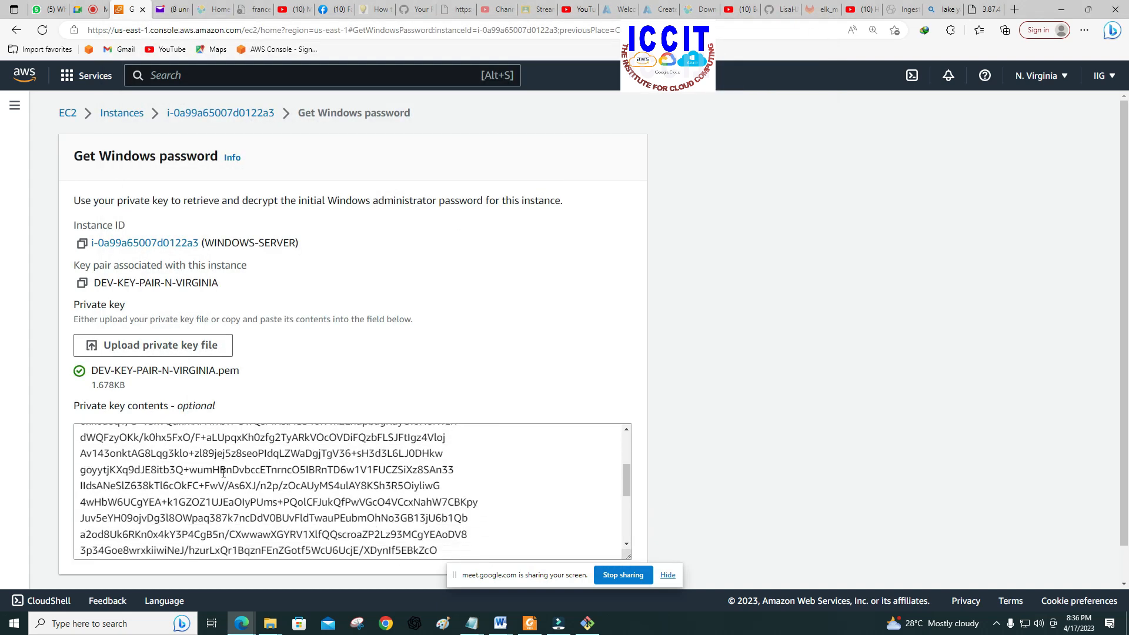
scroll(844, 326, down, 1)
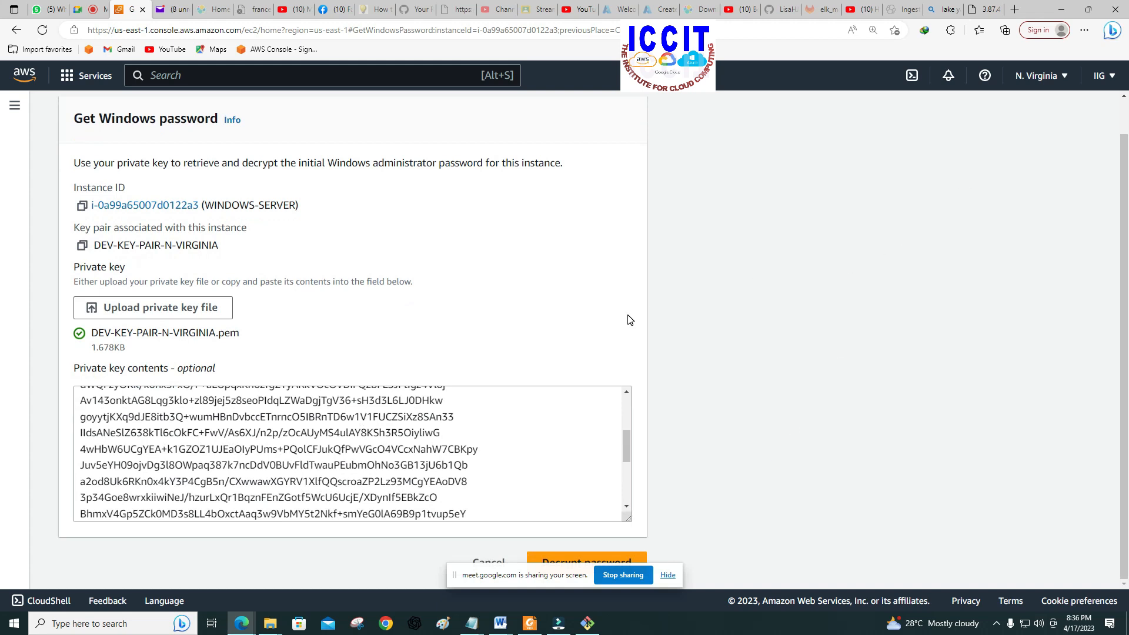
Step: Decrypt the Windows administrator password for WINDOWS-SERVER with the uploaded private key
double_click(1033, 8)
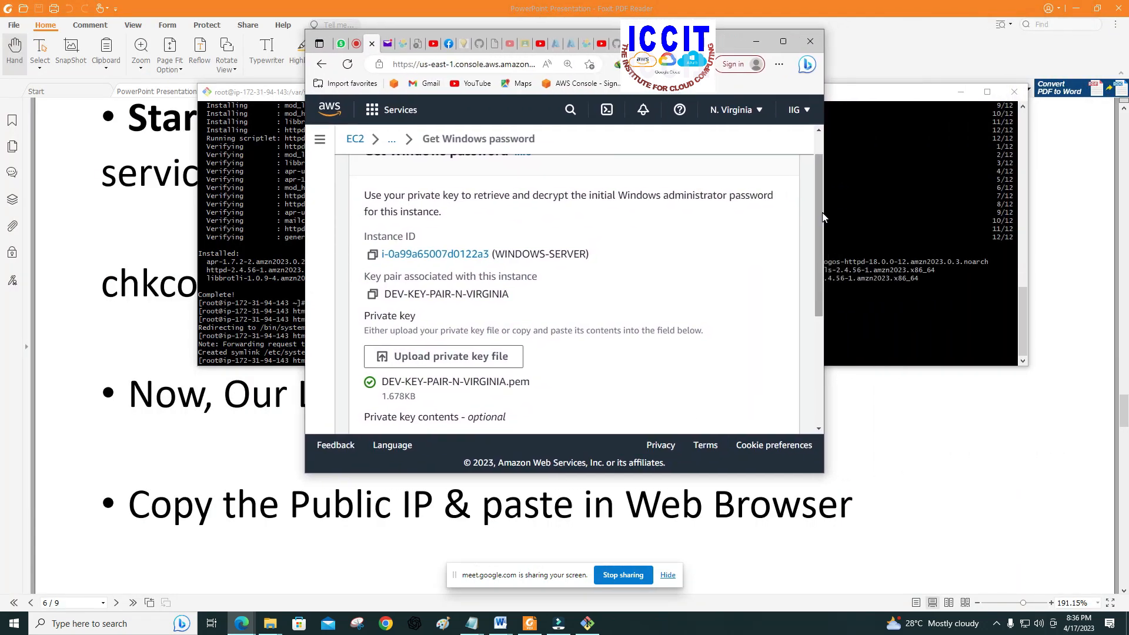
drag(824, 212, 1056, 214)
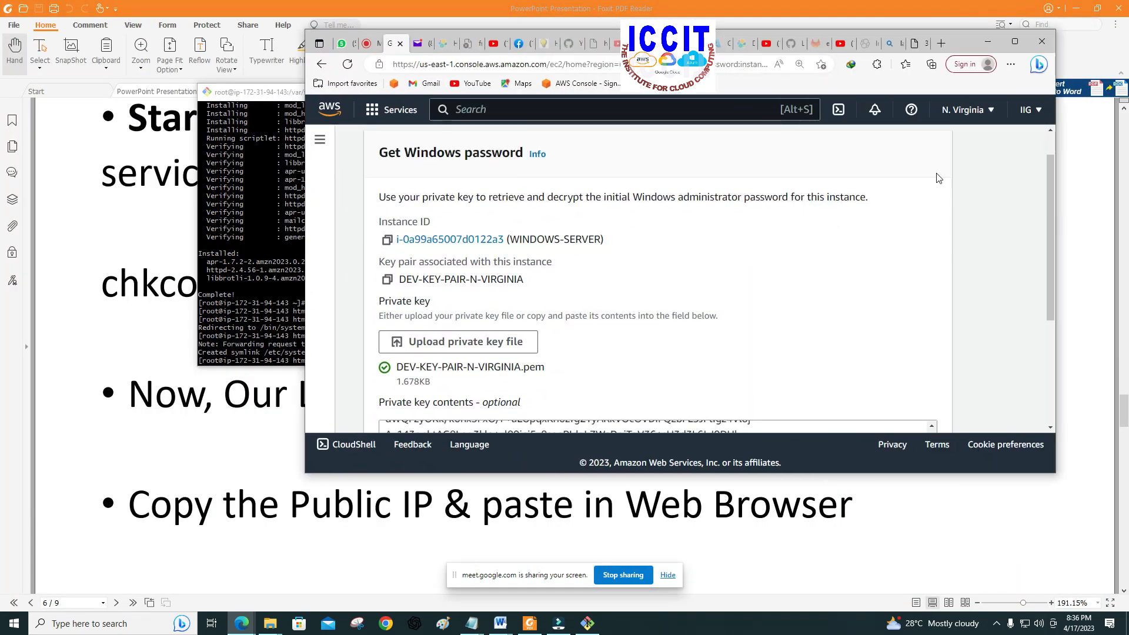
scroll(957, 191, down, 3)
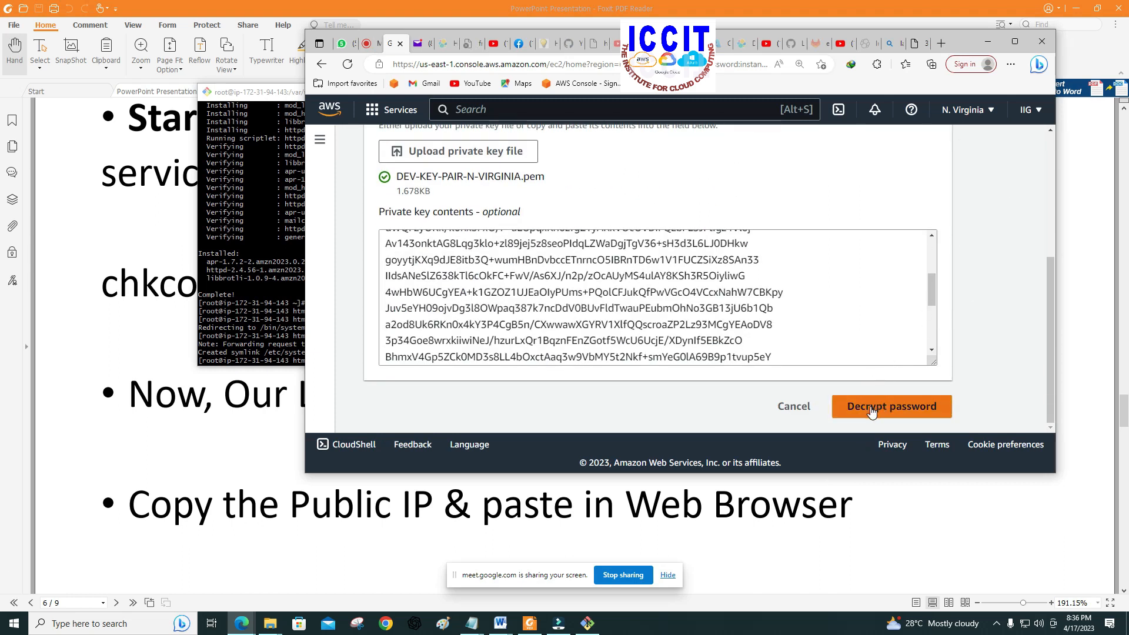
click(871, 408)
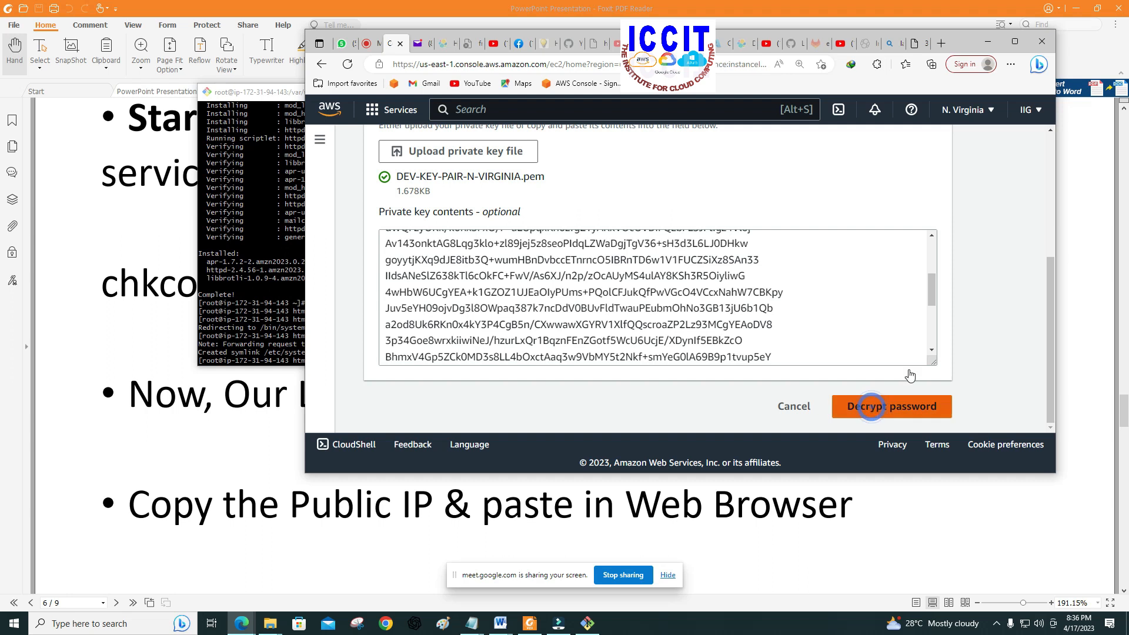
click(1015, 41)
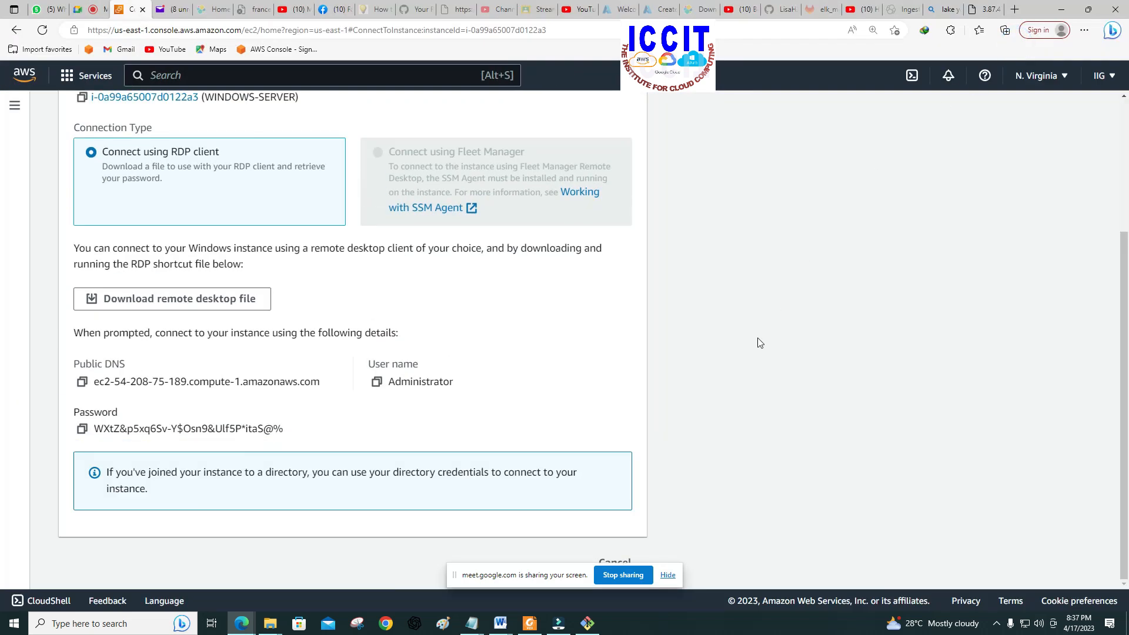
Step: Copy the decrypted administrator password and paste it into a new Notepad document
click(83, 429)
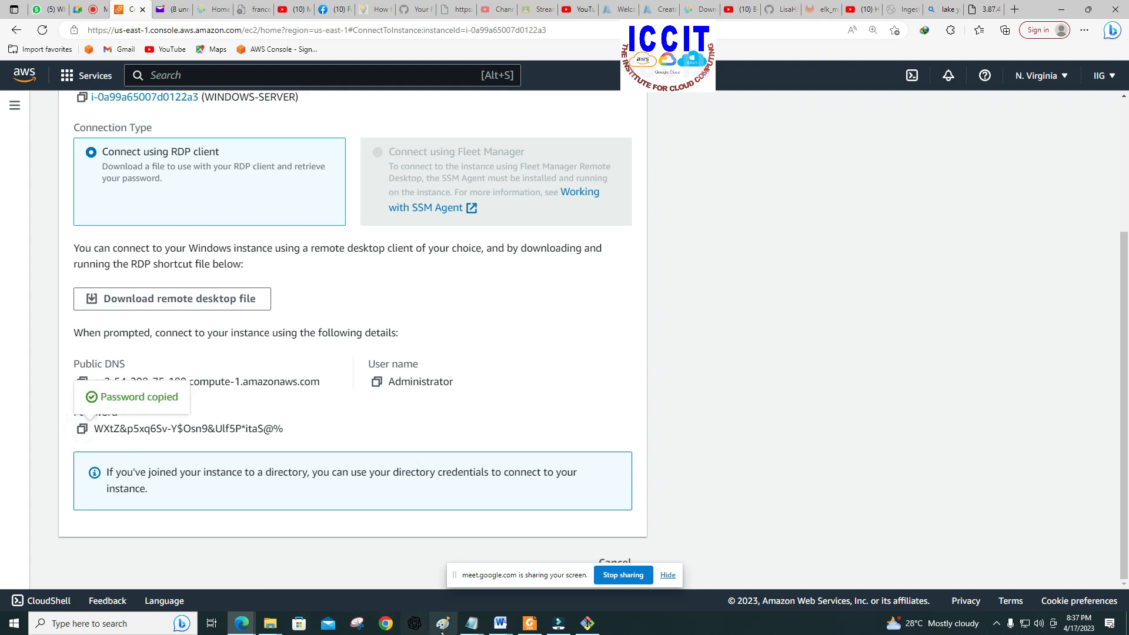
click(472, 623)
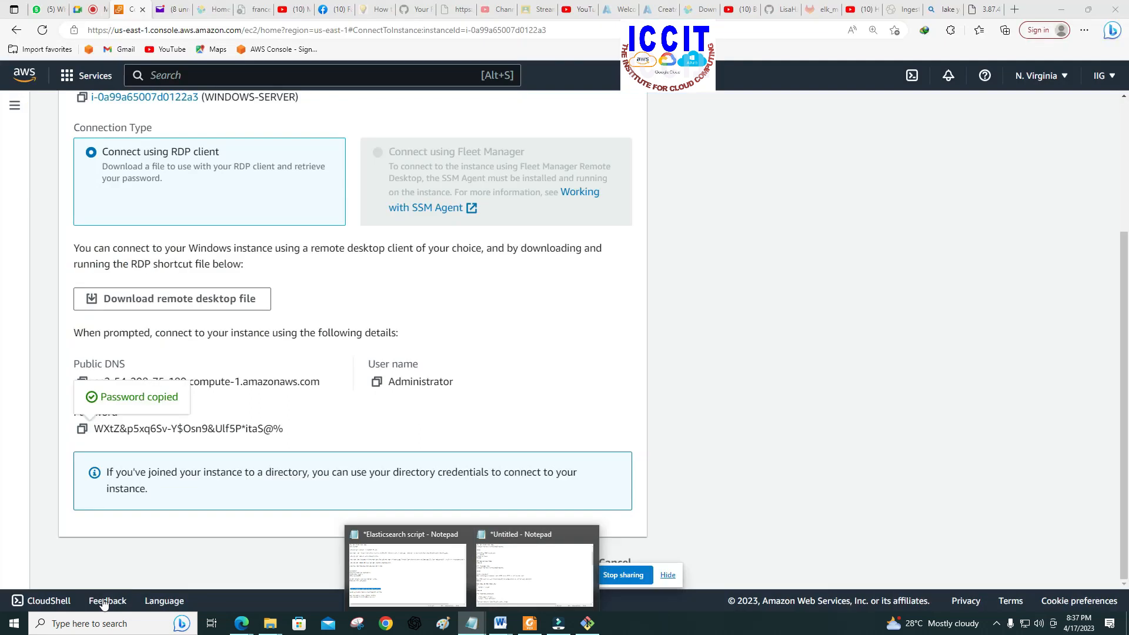
click(87, 622)
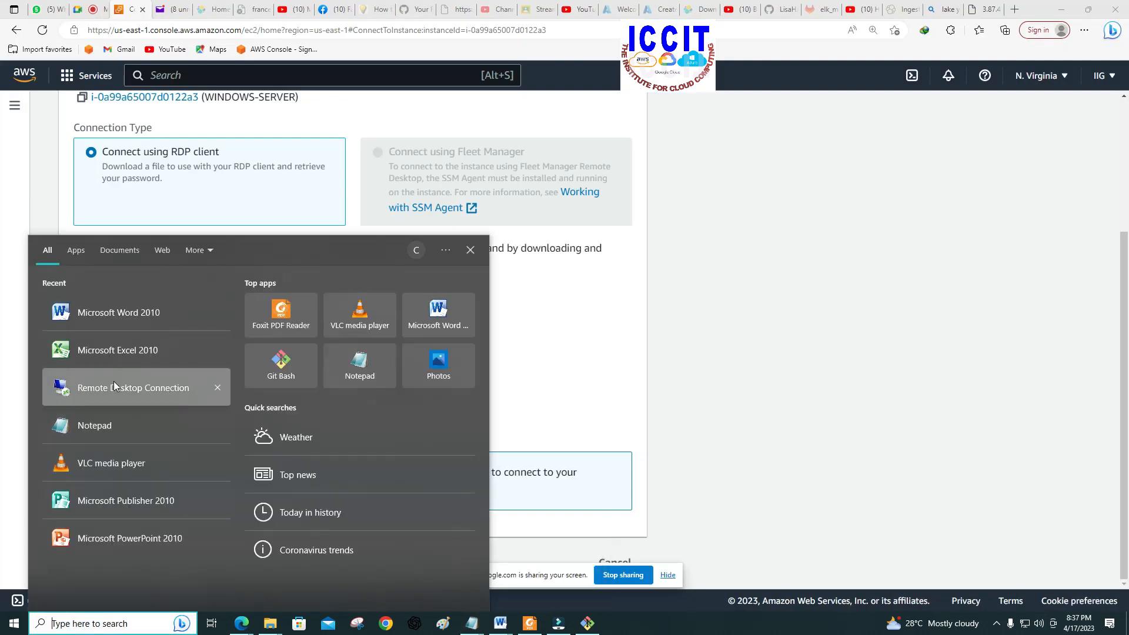
click(104, 421)
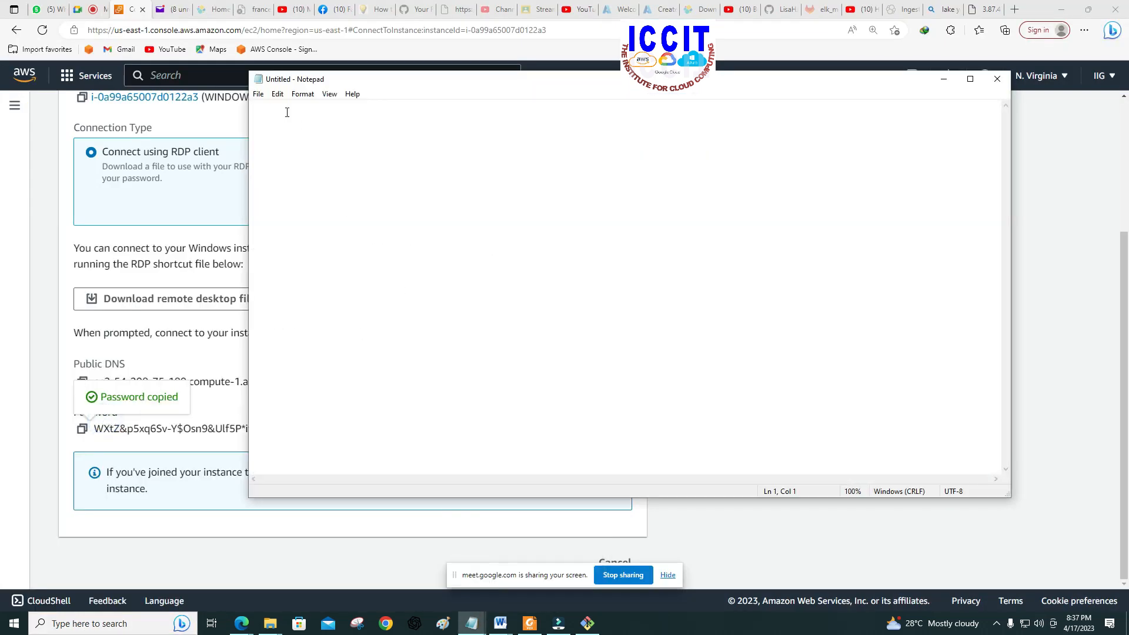
right_click(257, 111)
click(285, 158)
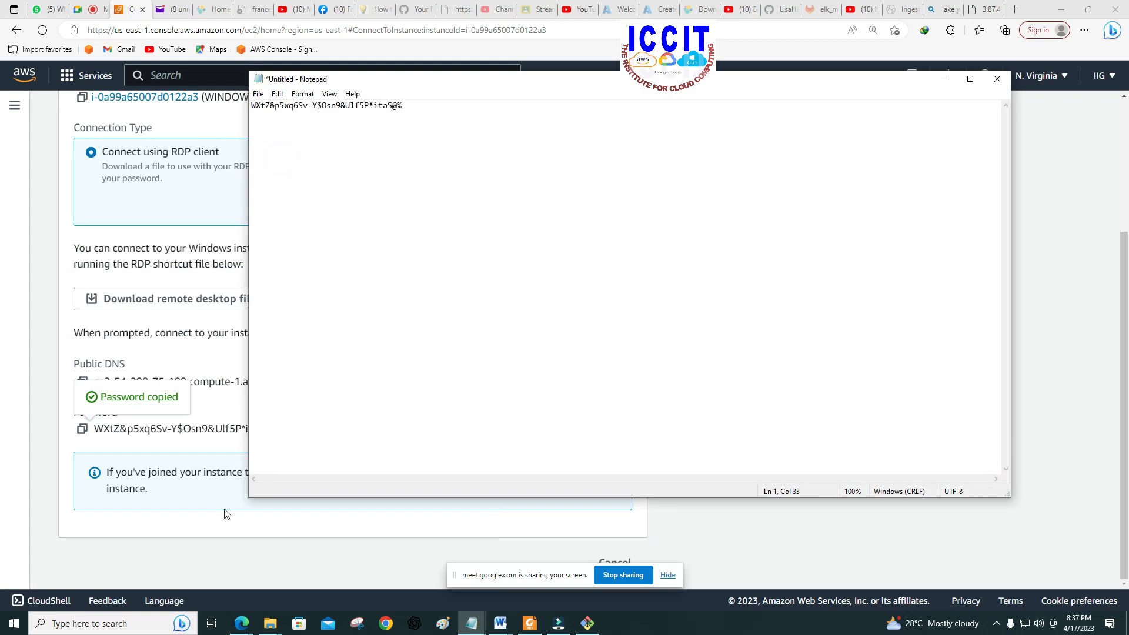
Step: Copy the user name Administrator from the RDP connection details and paste it on the note's second line
click(182, 530)
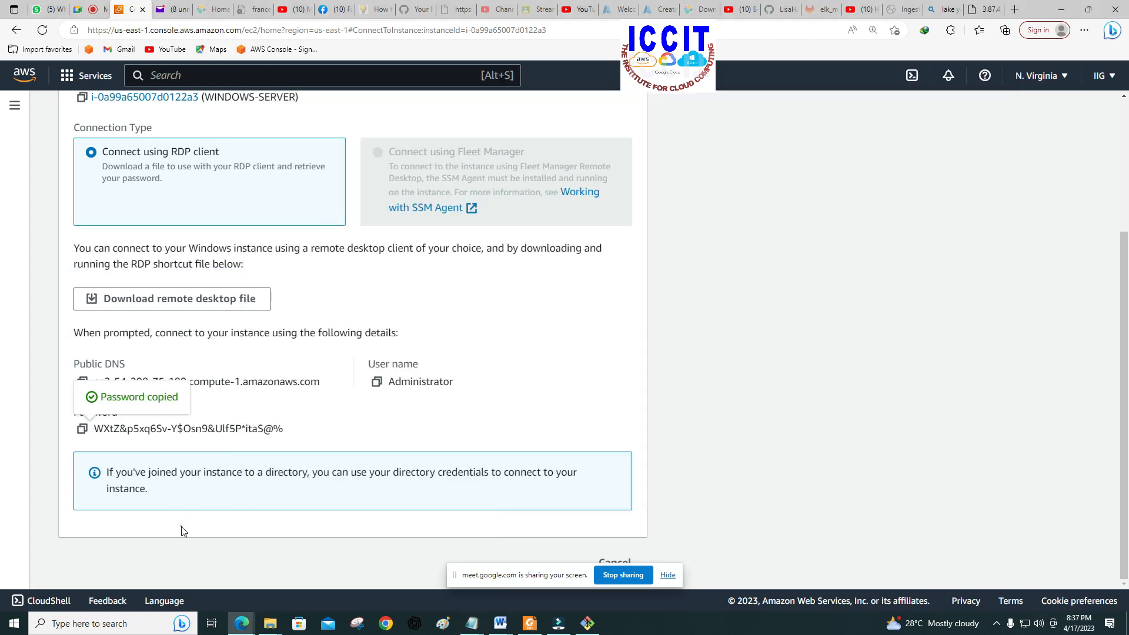
click(376, 382)
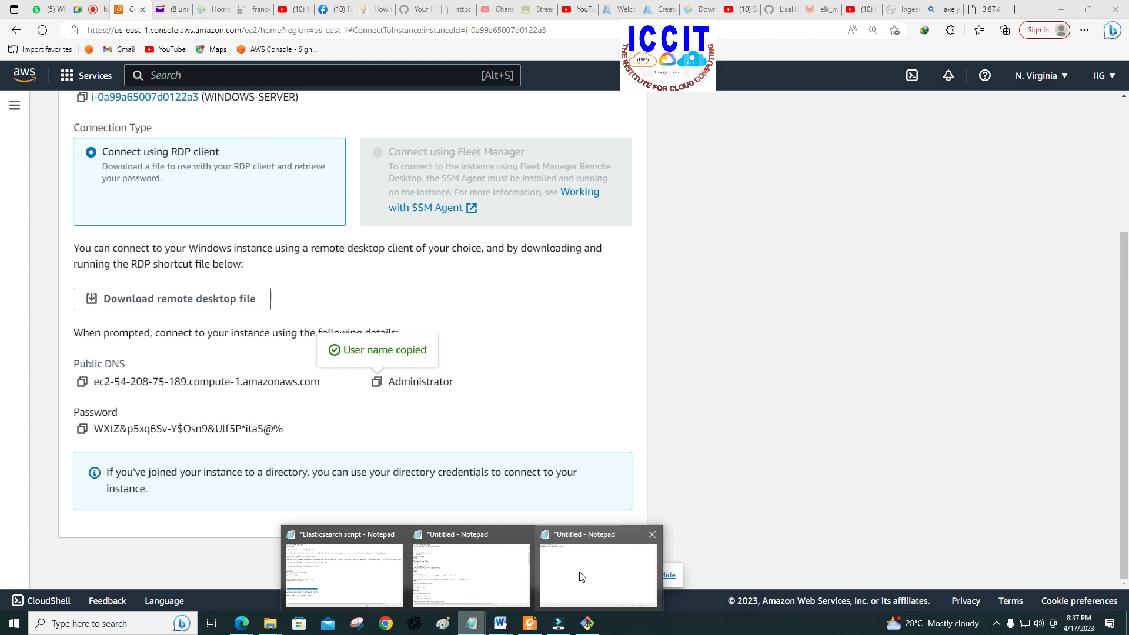
click(579, 572)
click(416, 112)
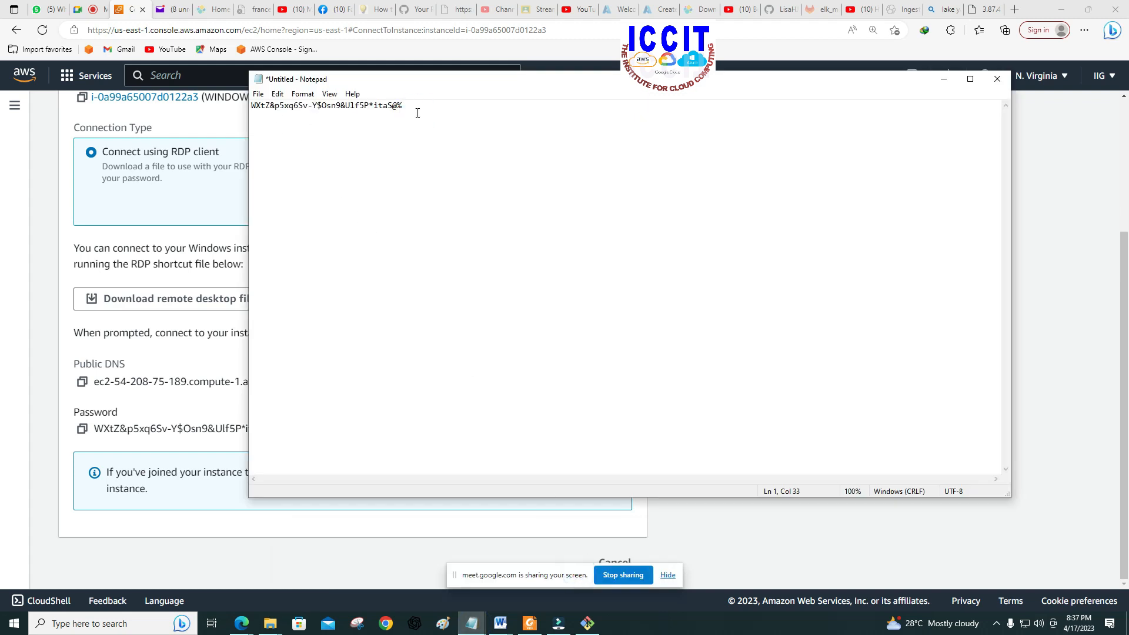
right_click(260, 115)
click(289, 164)
Step: Copy WINDOWS-SERVER's public IPv4 address from the Instances list and paste it on the note's third line
click(66, 492)
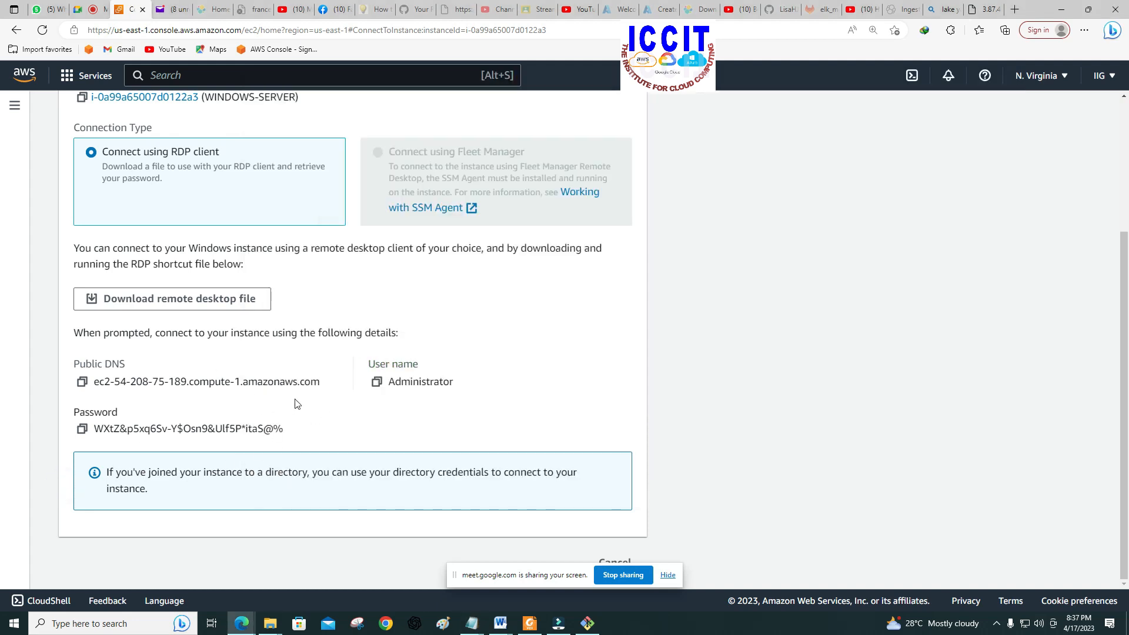
scroll(223, 182, up, 3)
click(120, 113)
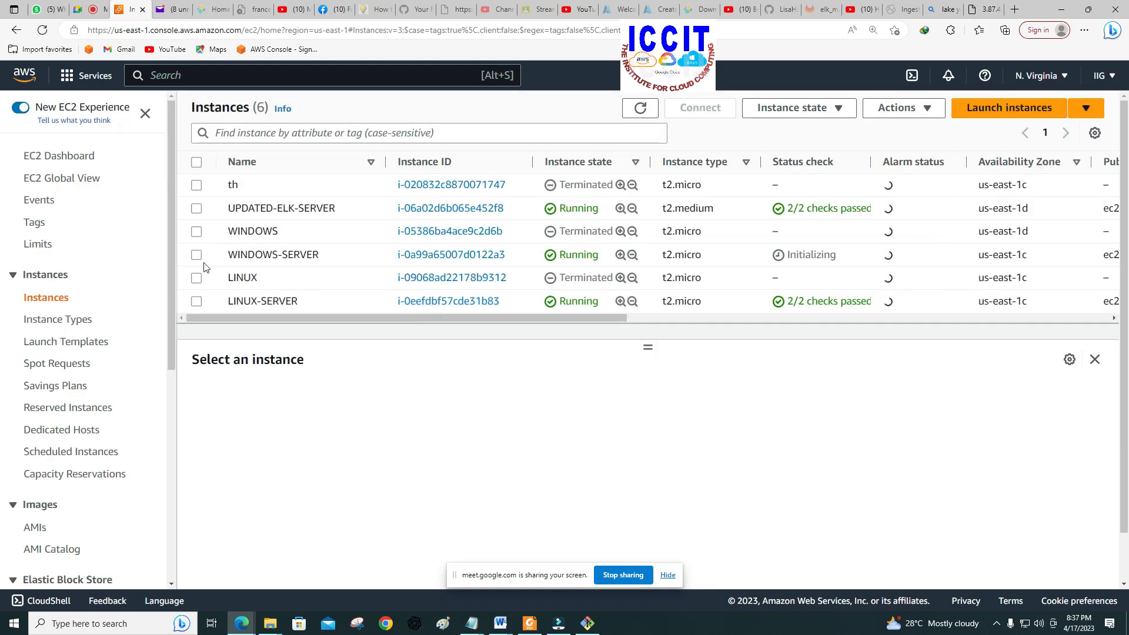
click(198, 255)
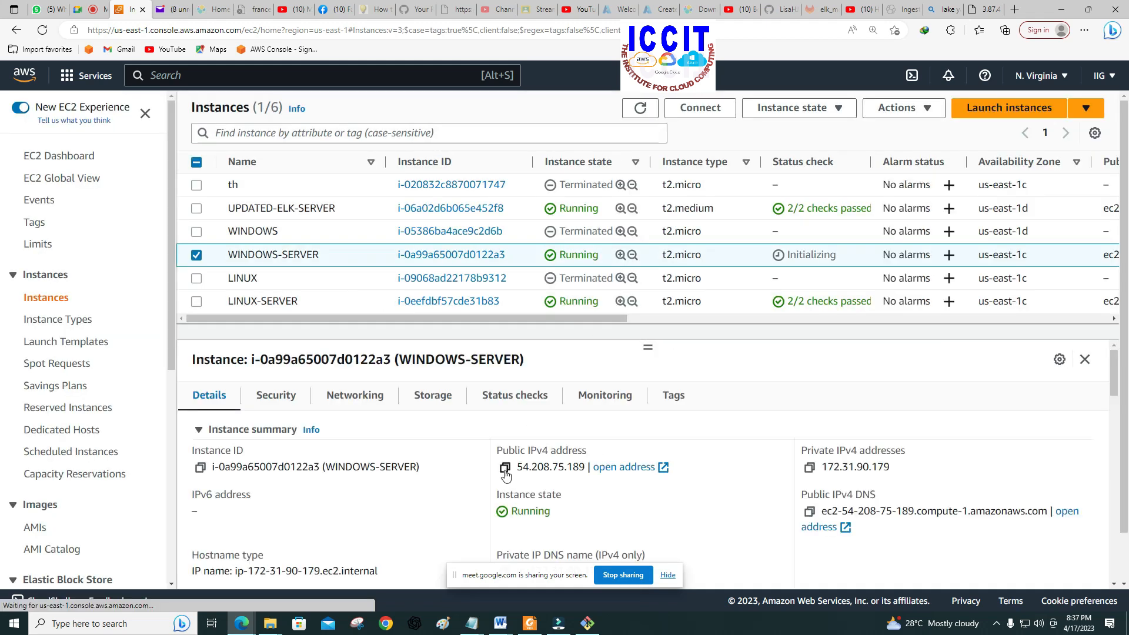
click(504, 468)
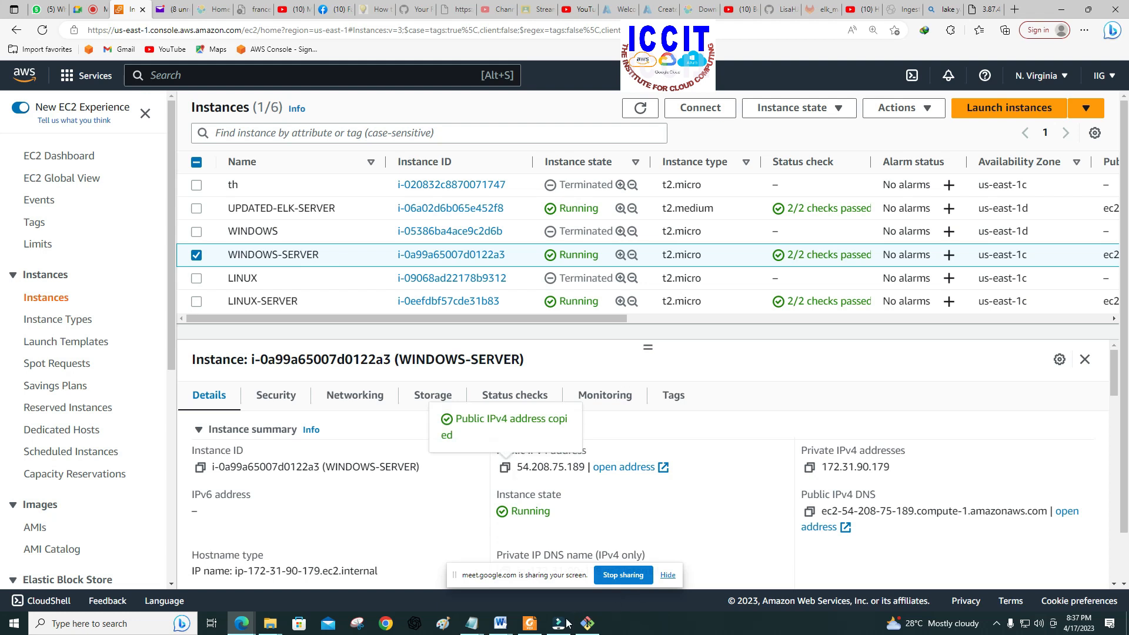
click(597, 561)
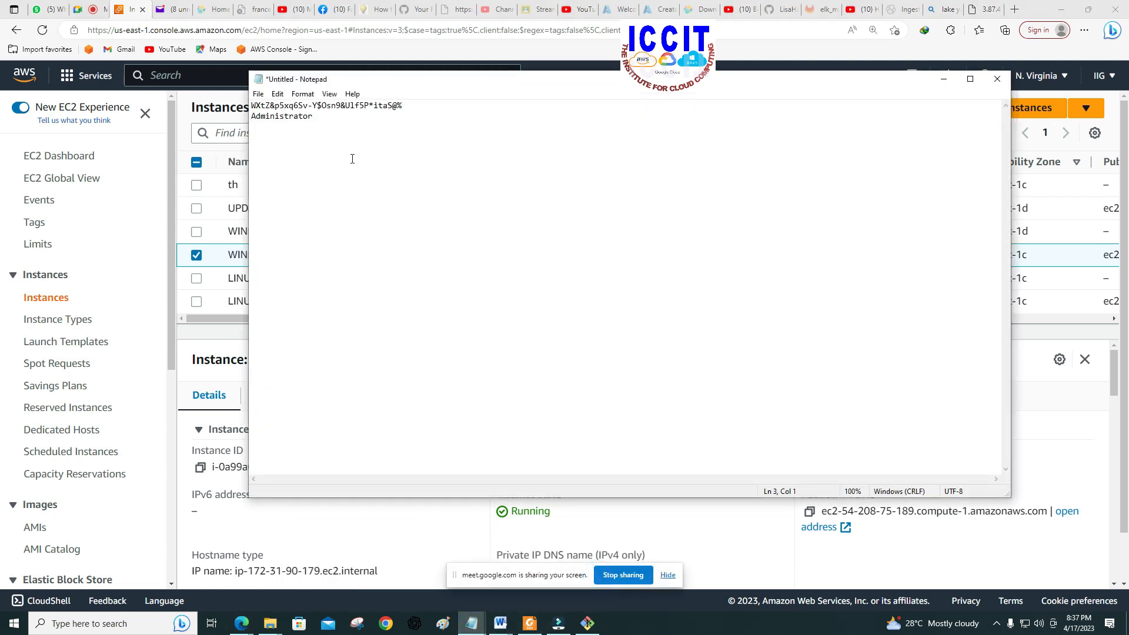
right_click(264, 130)
click(277, 171)
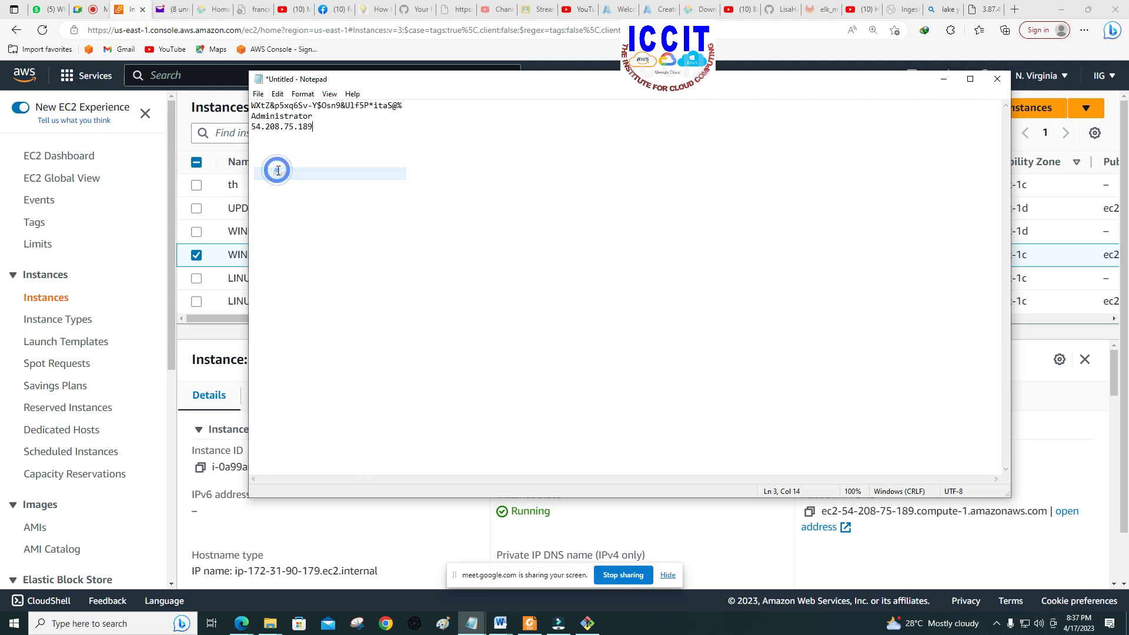
click(331, 171)
Step: Open Remote Desktop Connection and set the computer to 54.208.75.189, copied from the Notepad note
drag(453, 88, 663, 129)
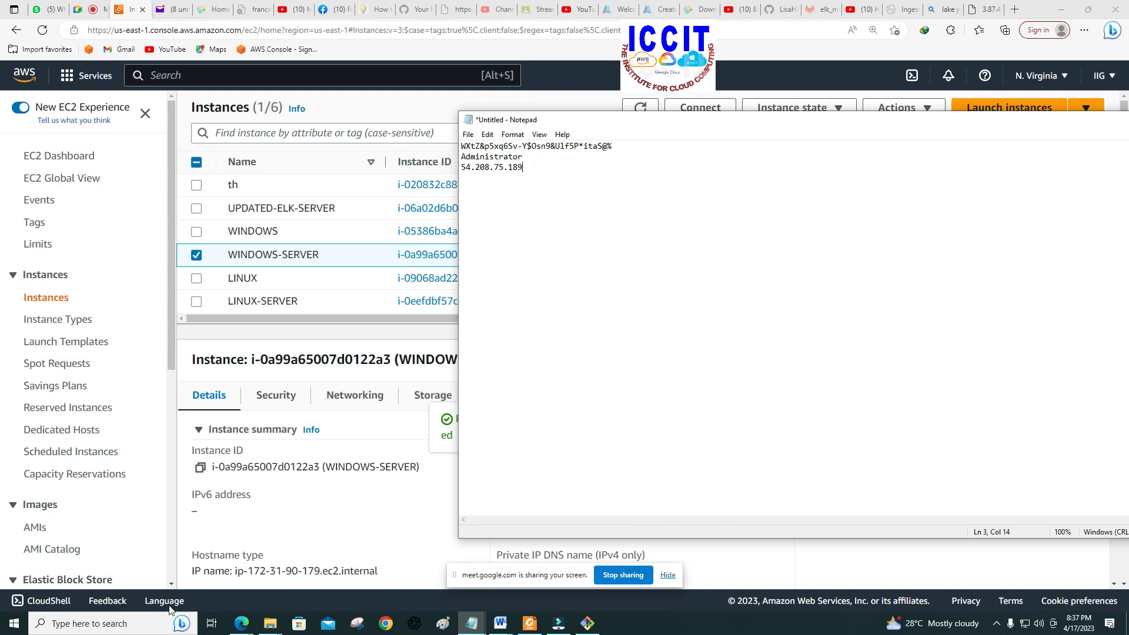
click(13, 622)
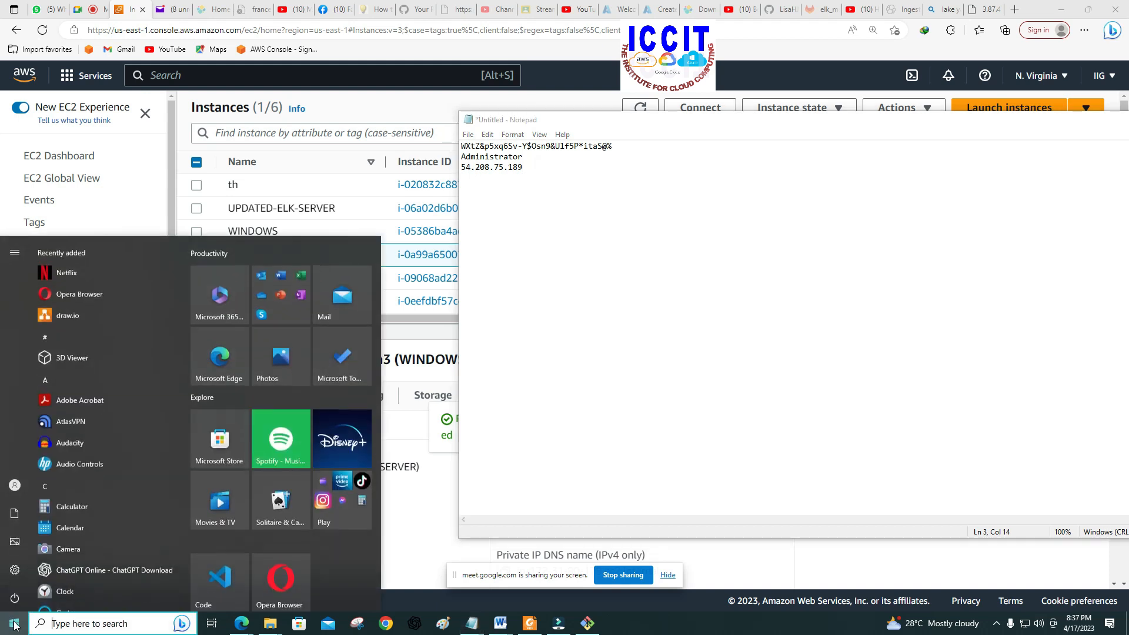
click(64, 623)
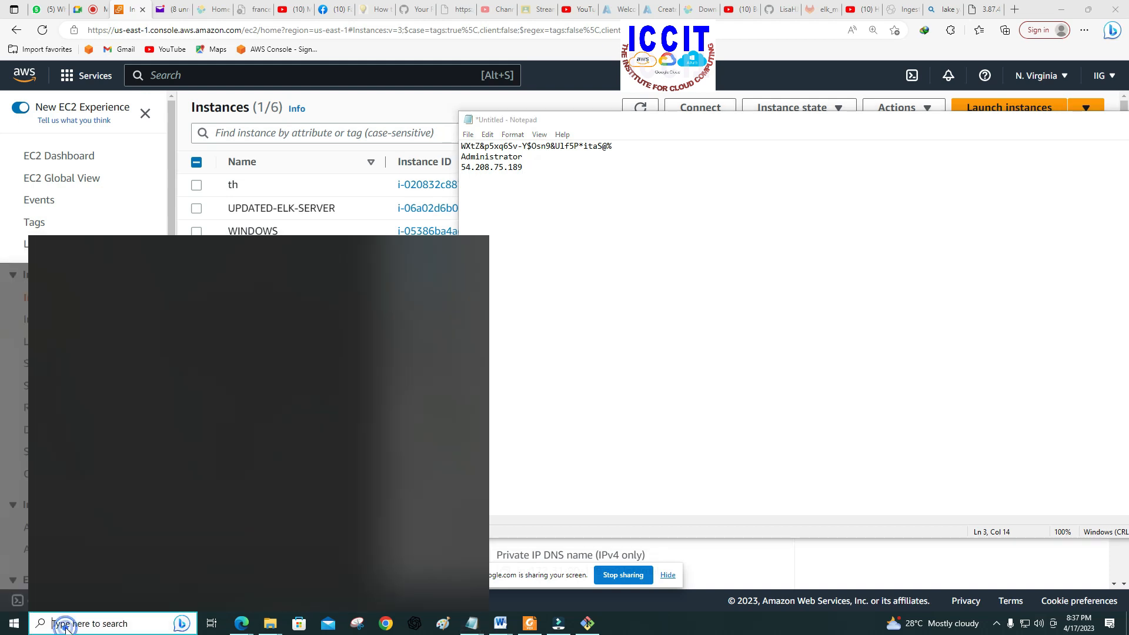
click(124, 388)
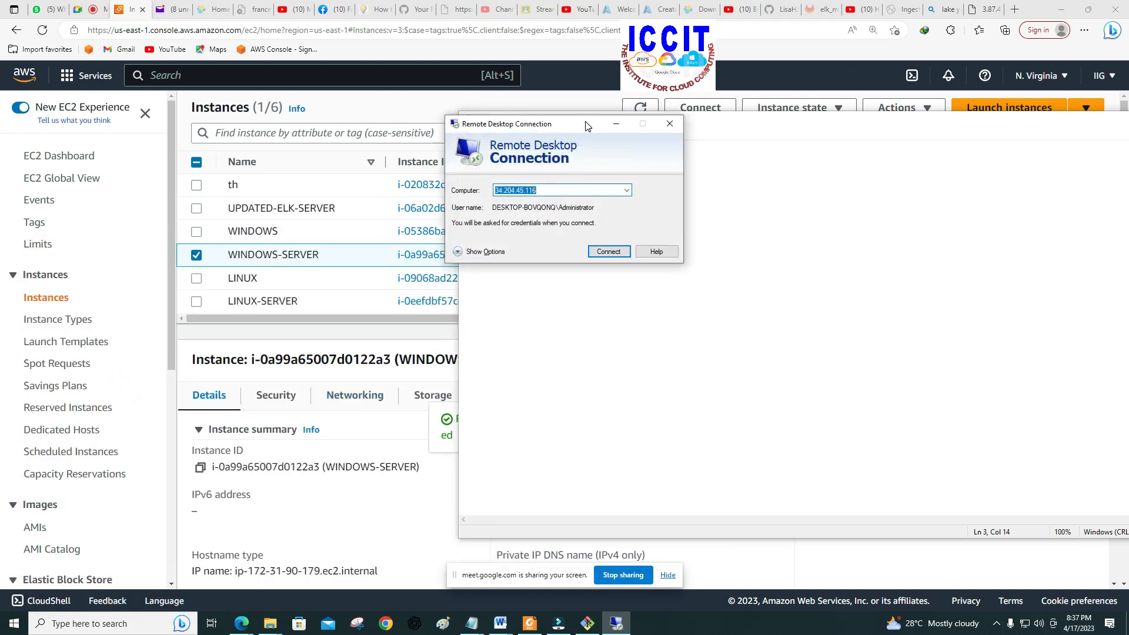
drag(521, 167, 462, 167)
right_click(462, 167)
click(503, 209)
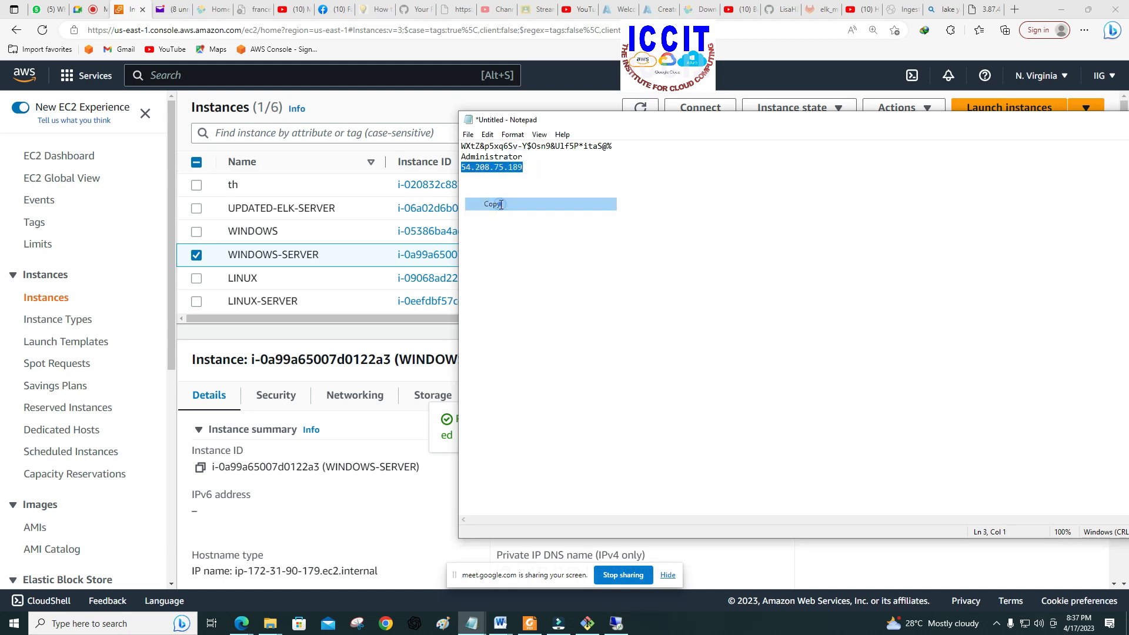
click(616, 623)
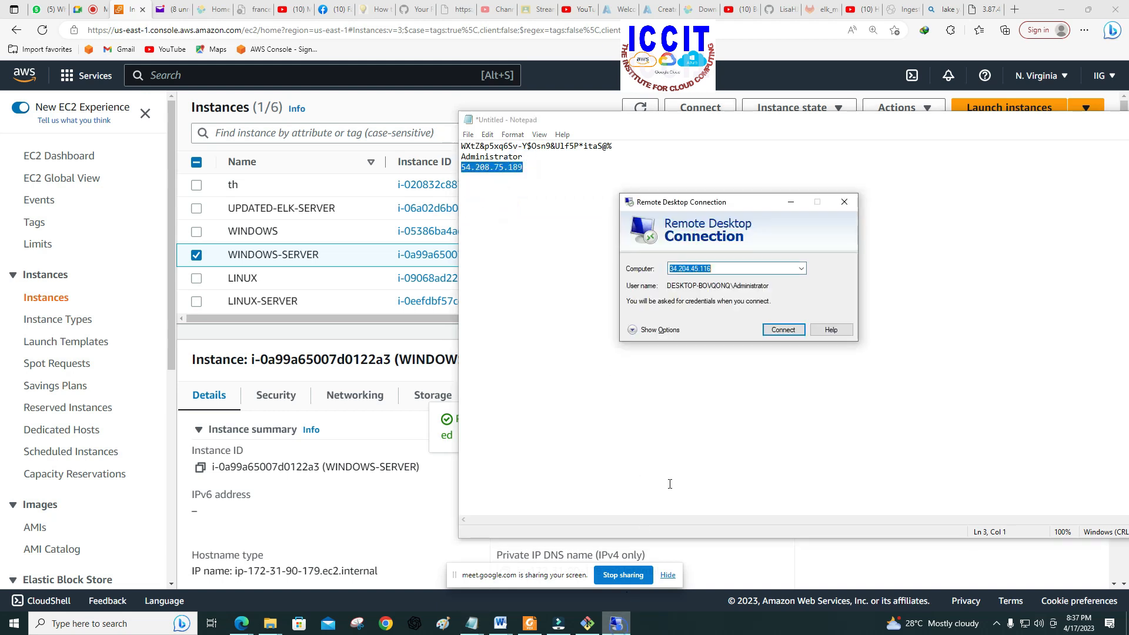
right_click(708, 268)
click(737, 322)
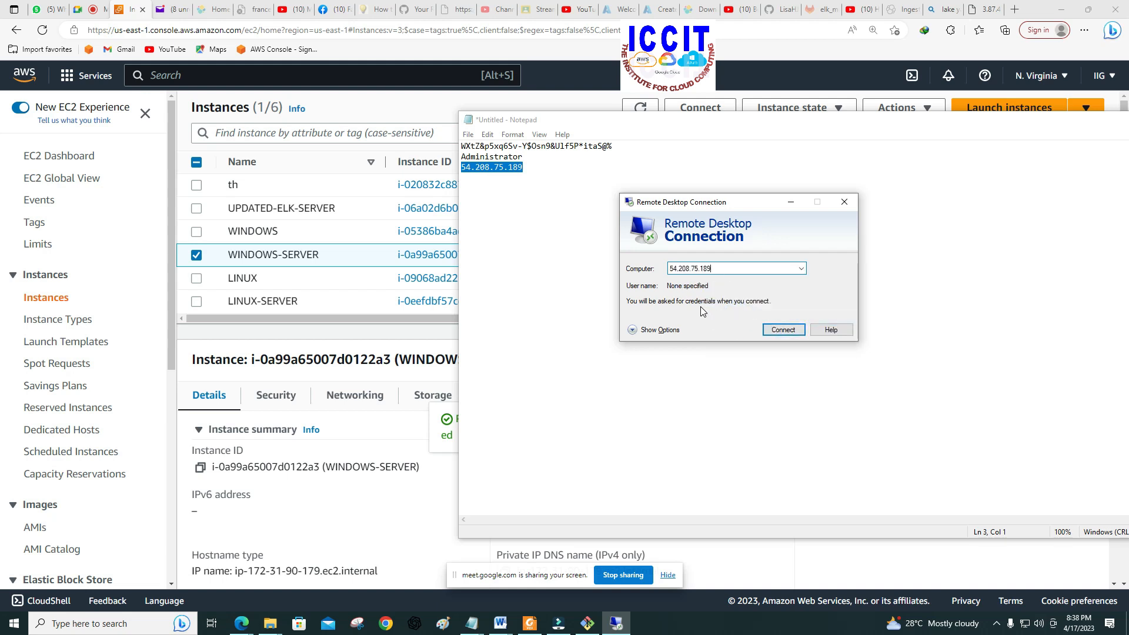
Step: Show the logon options and set the user name to Administrator, copied from the Notepad note
click(680, 332)
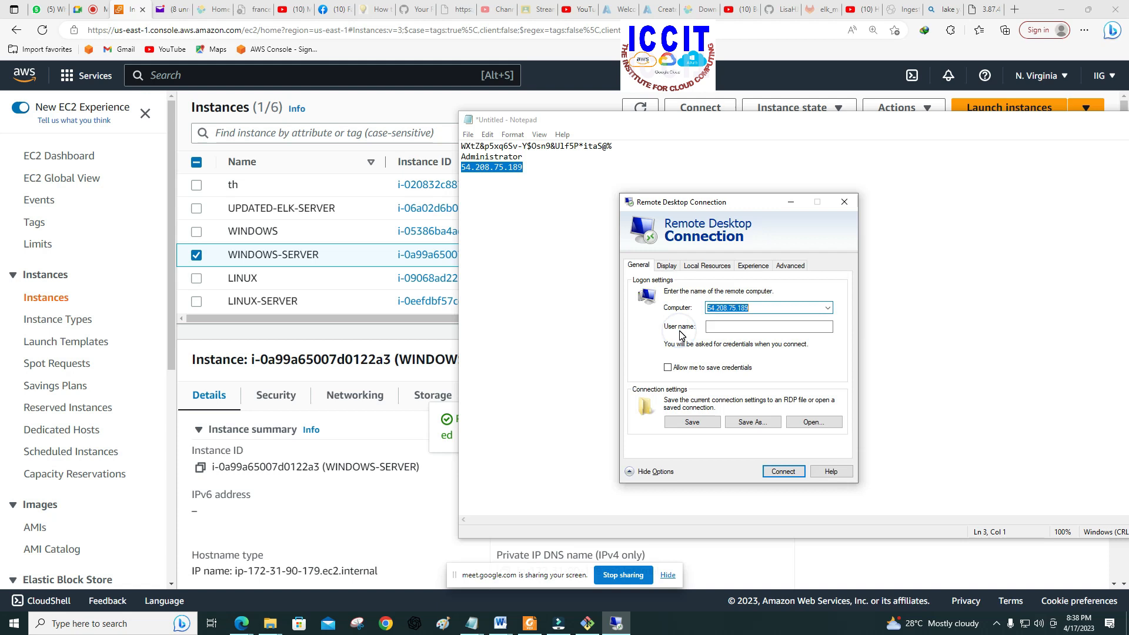
drag(520, 156, 464, 159)
right_click(470, 159)
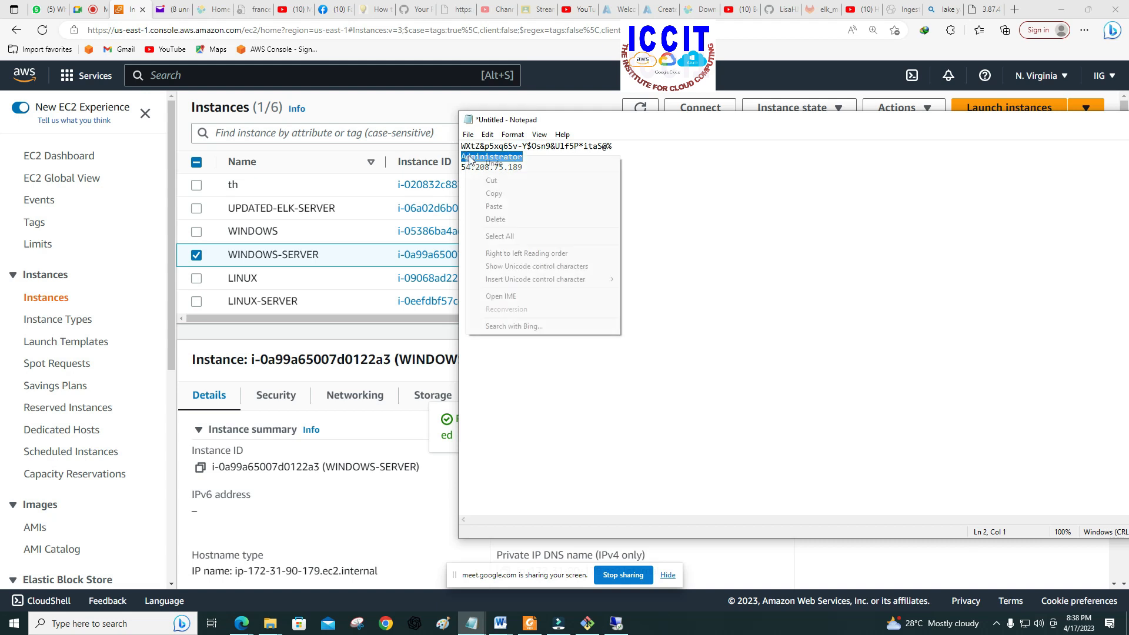
click(495, 193)
click(616, 617)
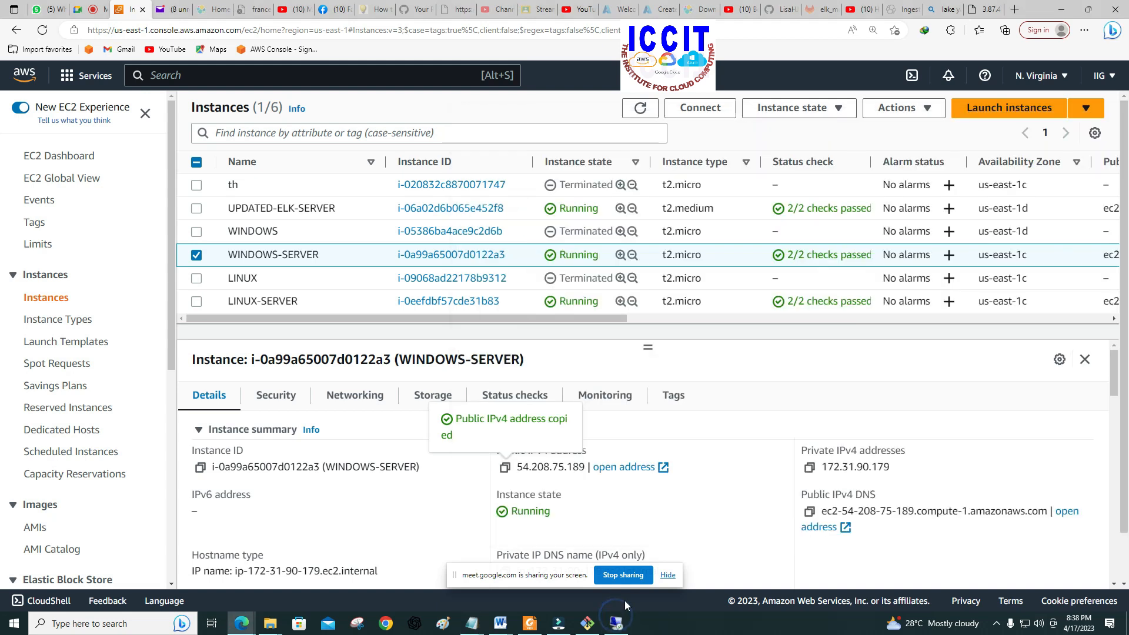
click(616, 617)
click(737, 325)
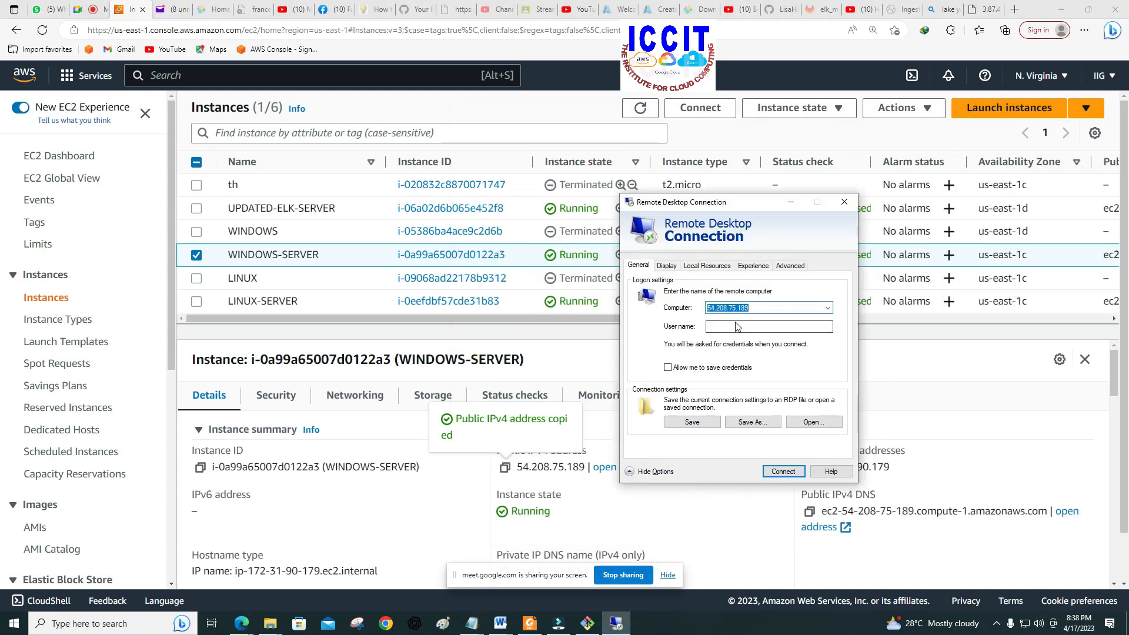
right_click(736, 325)
click(760, 368)
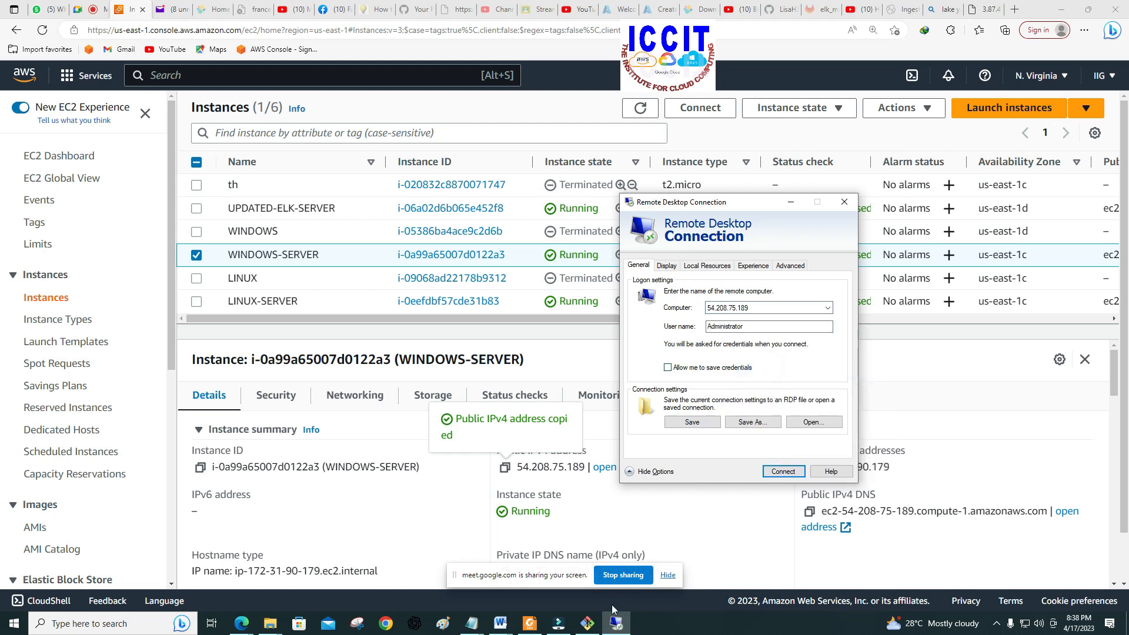
Step: Return to the Notepad note and copy the administrator password
click(474, 621)
click(577, 571)
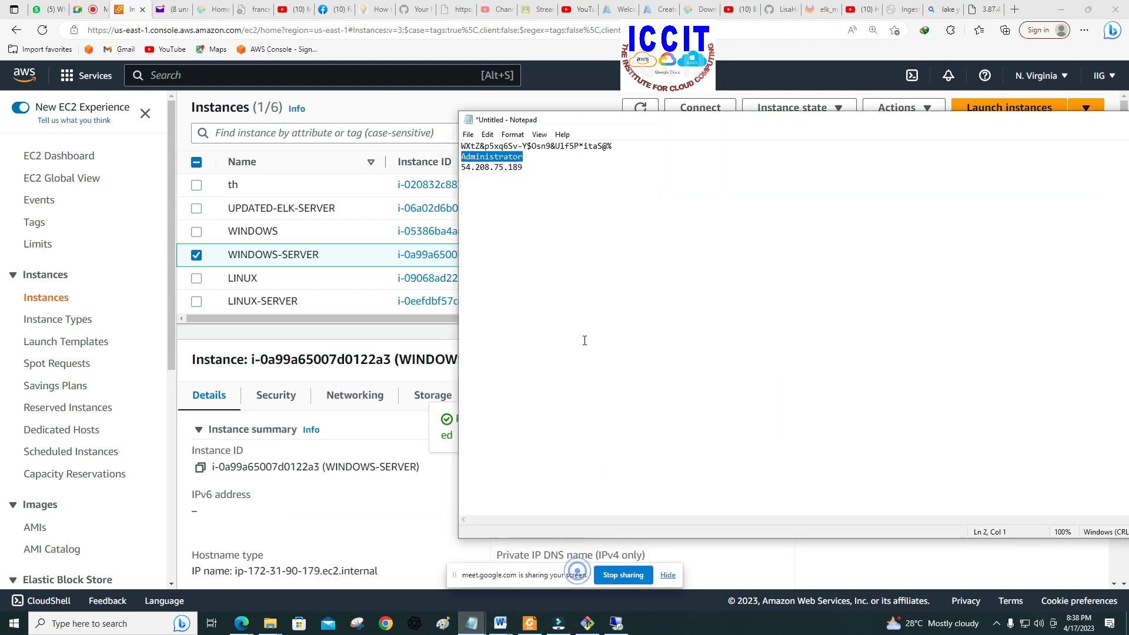
drag(615, 147, 461, 147)
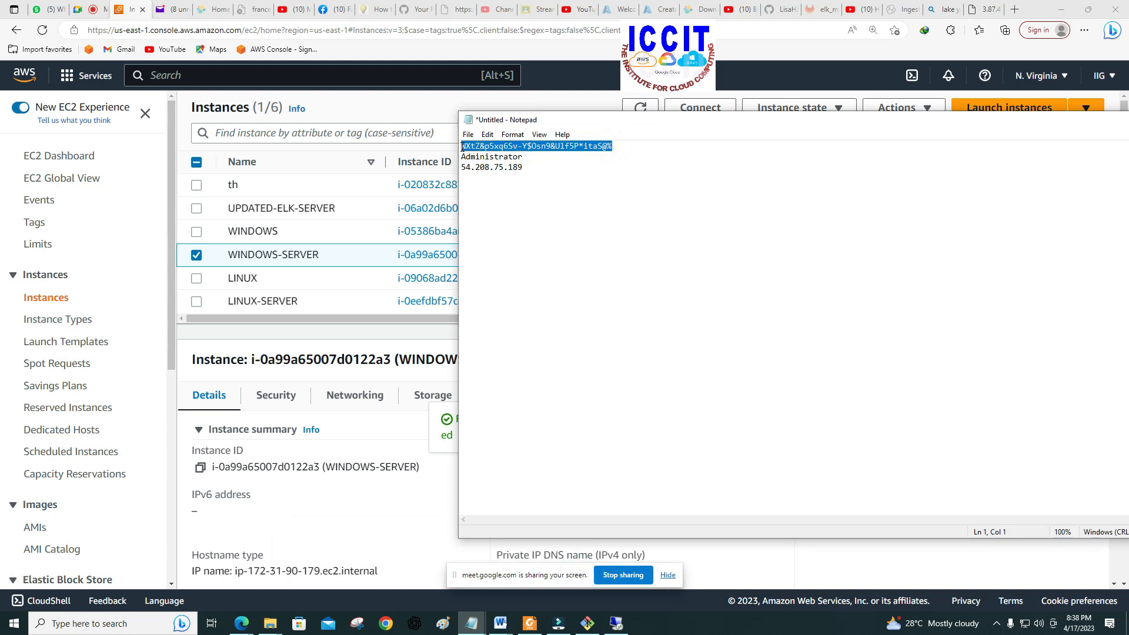
right_click(465, 148)
click(494, 184)
Step: Start the remote desktop connection to 54.208.75.189 and confirm that the remote computer is trusted
click(616, 623)
click(783, 471)
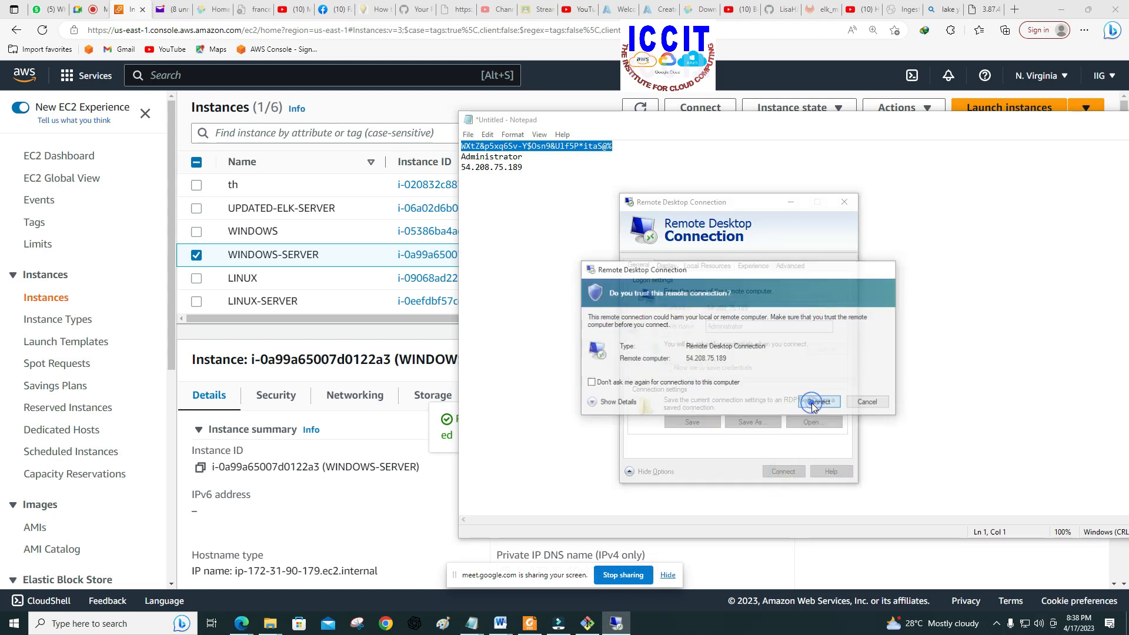
click(812, 402)
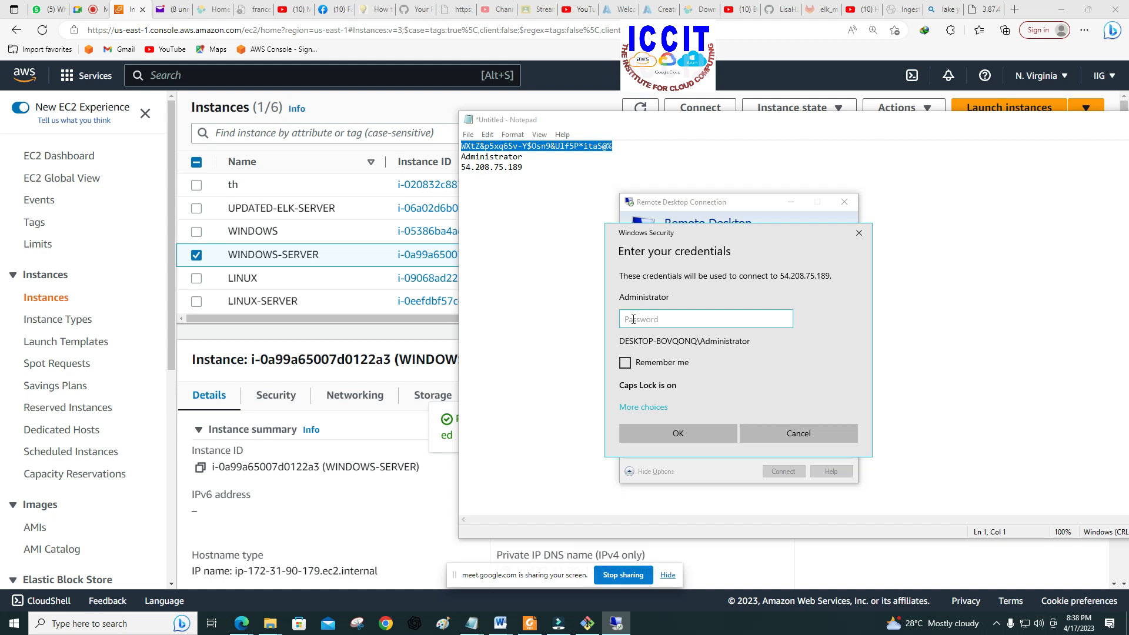
Step: Turn off Caps Lock and try to sign in to 54.208.75.189 as Administrator with the copied account password
key(Caps_Lock)
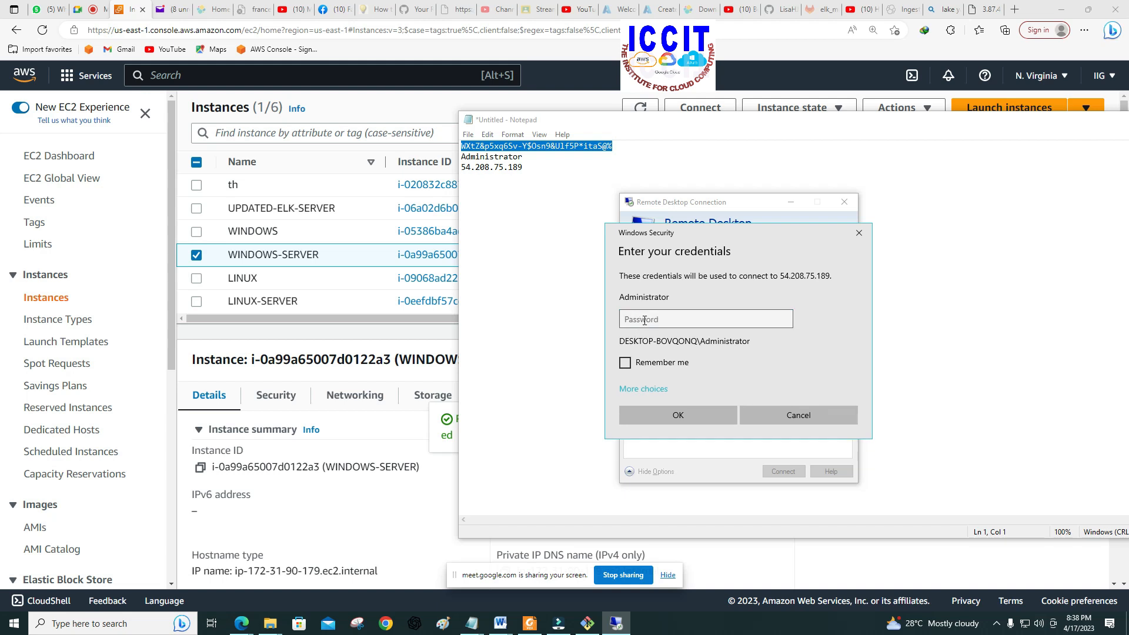
right_click(644, 320)
click(676, 333)
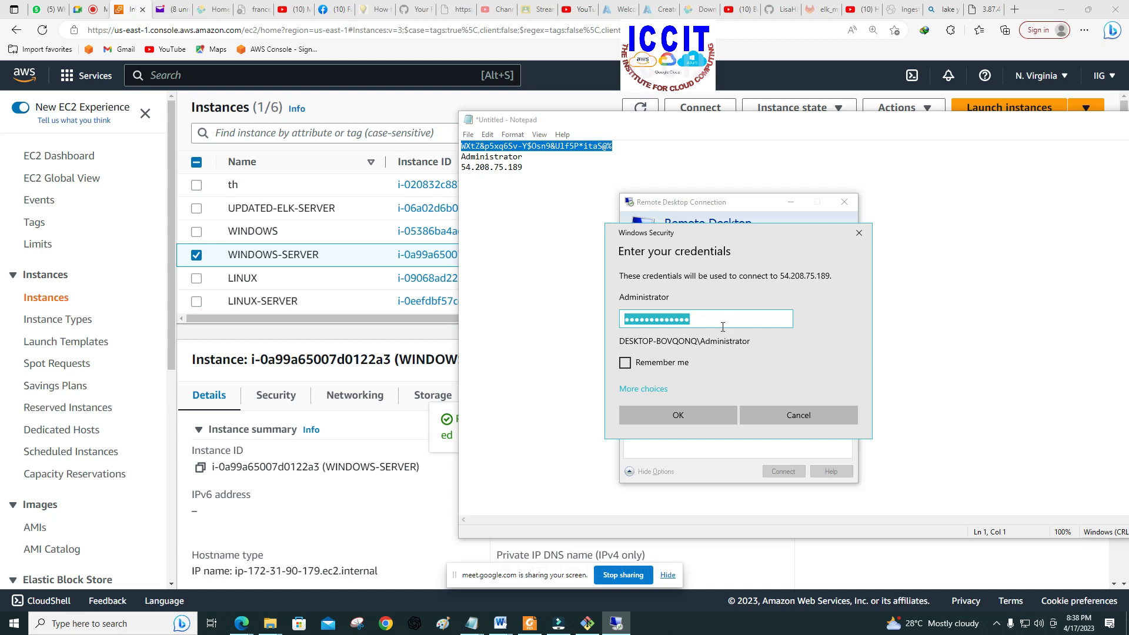
click(691, 417)
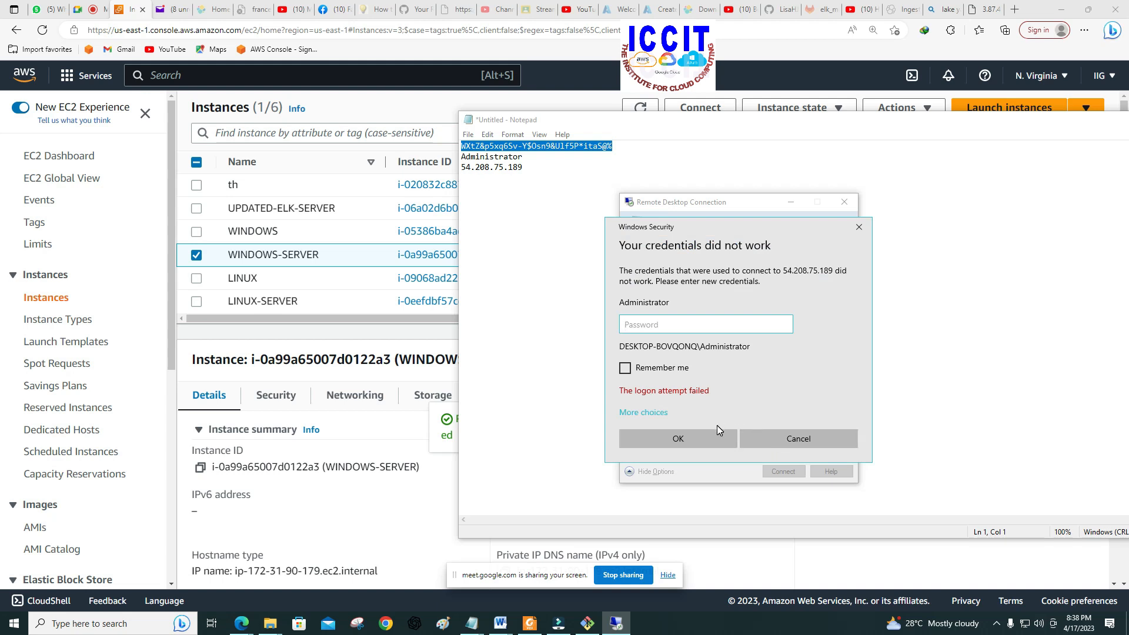
Step: Move the credentials prompt aside and copy the administrator password again from the Notepad note
drag(733, 229, 705, 239)
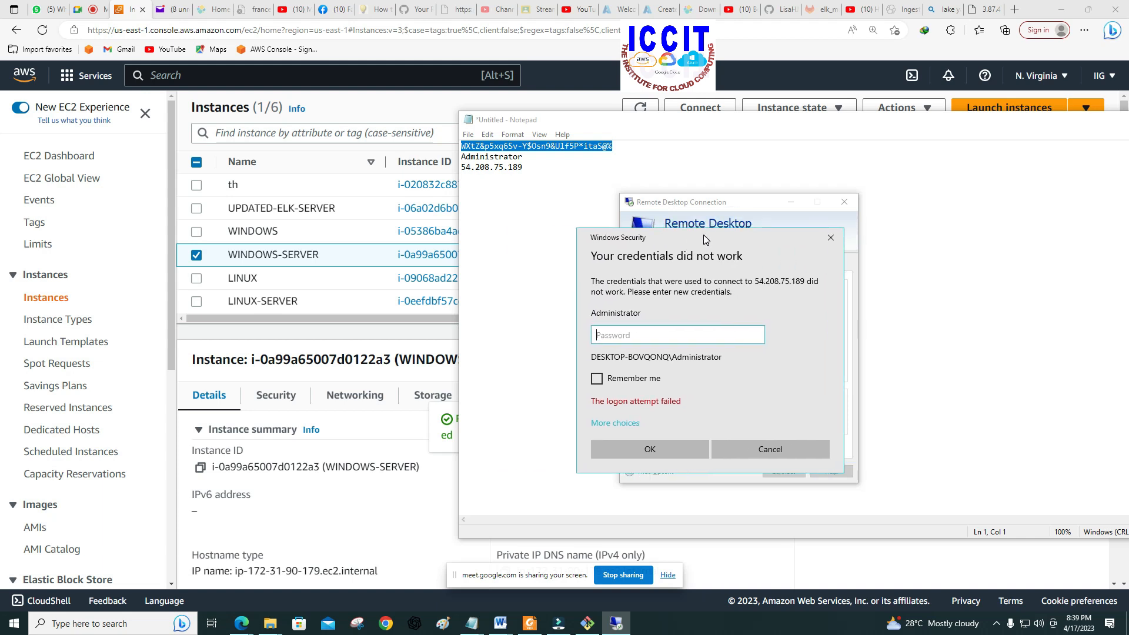
right_click(576, 148)
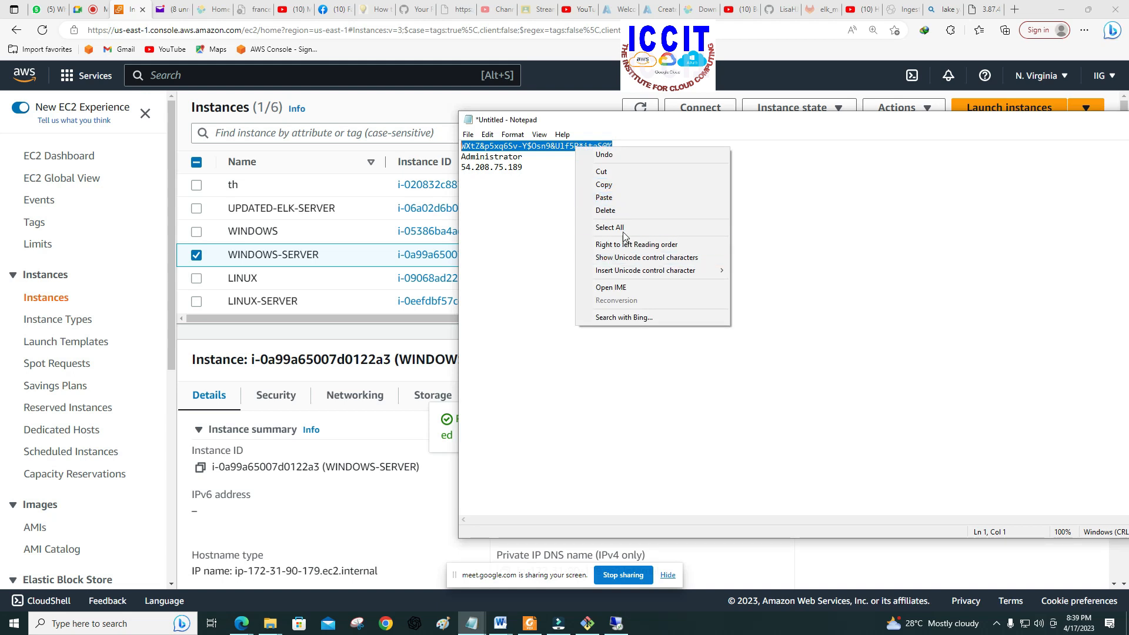
click(615, 185)
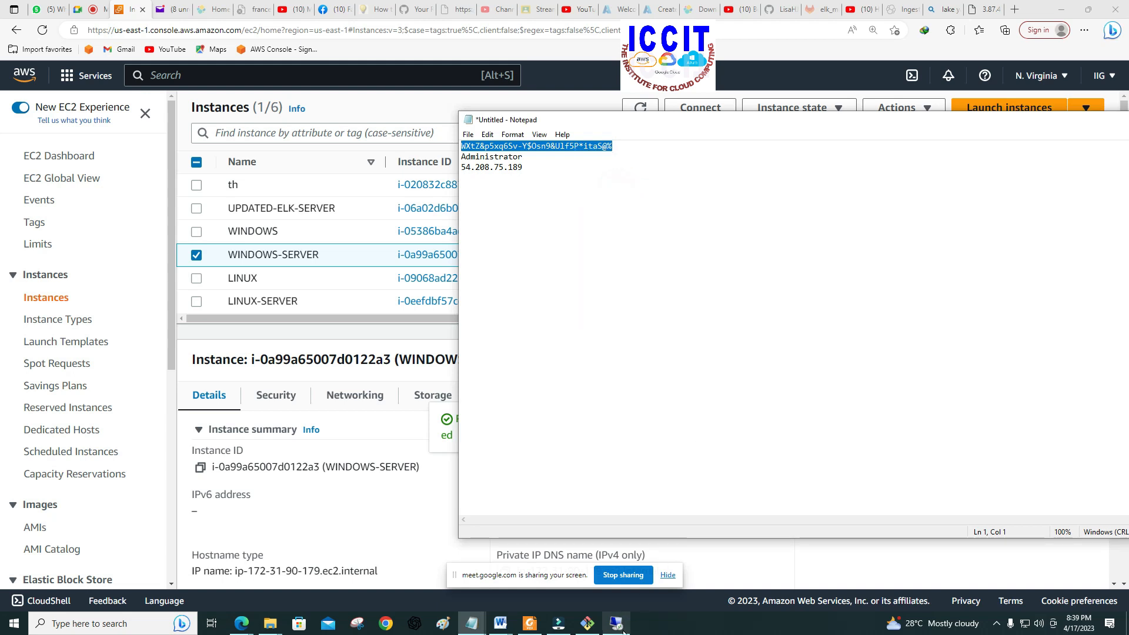
Step: Submit the copied administrator password in the Remote Desktop credentials prompt and accept connecting despite the certificate errors
click(616, 623)
right_click(618, 331)
click(648, 342)
click(686, 453)
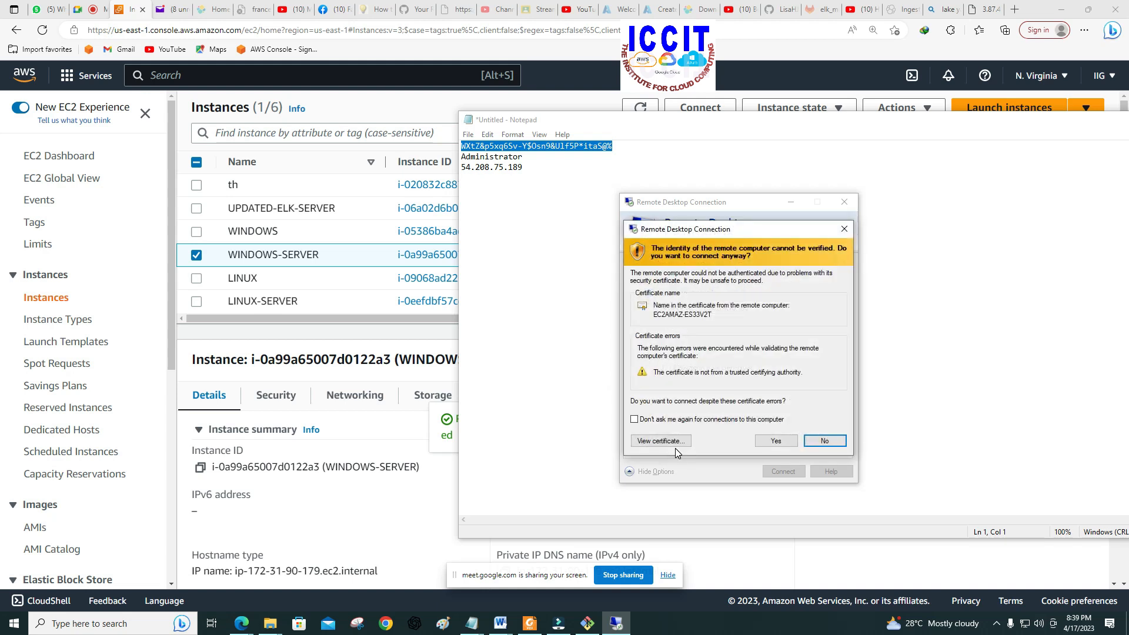
click(777, 441)
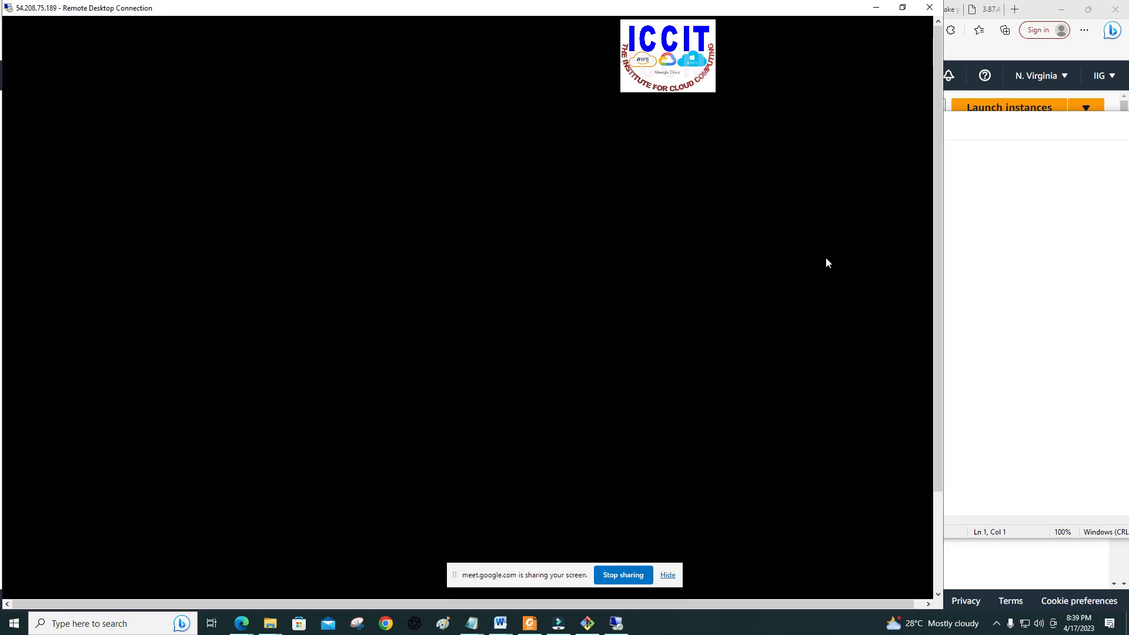
Step: Position the remote desktop window on screen and allow the PC to be discoverable on Network 2
drag(609, 13, 692, 14)
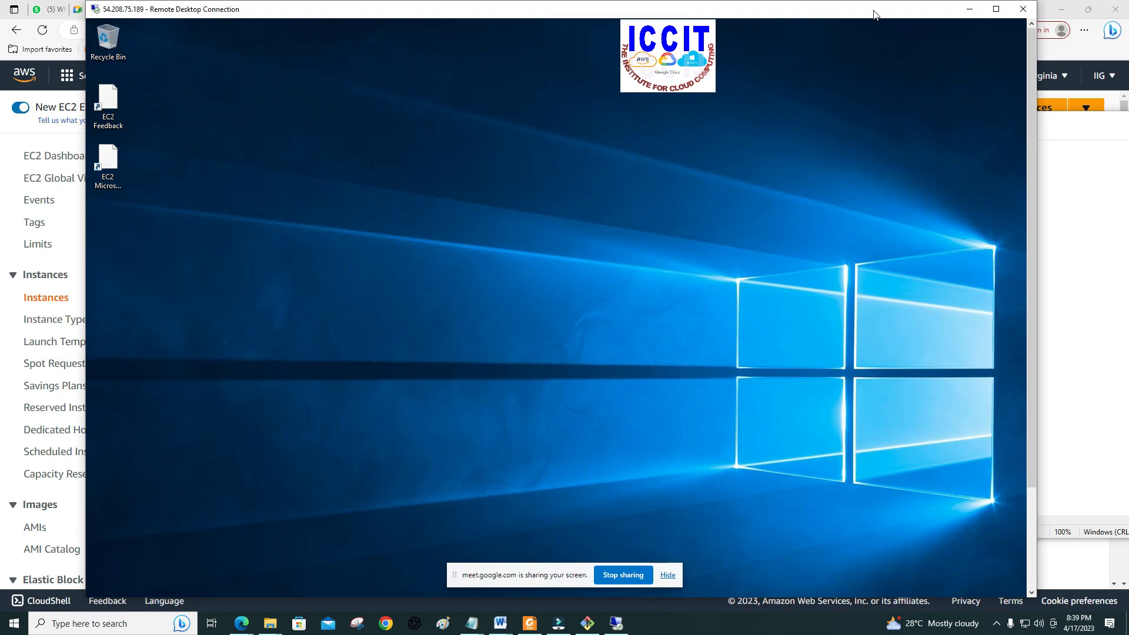
drag(873, 12, 860, 3)
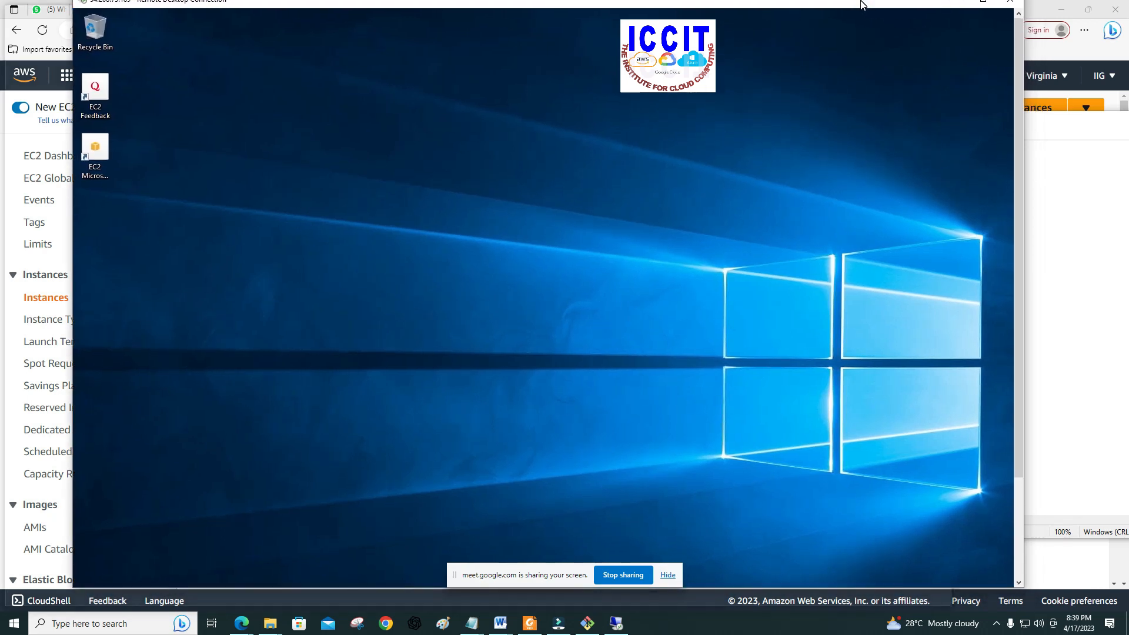
double_click(861, 3)
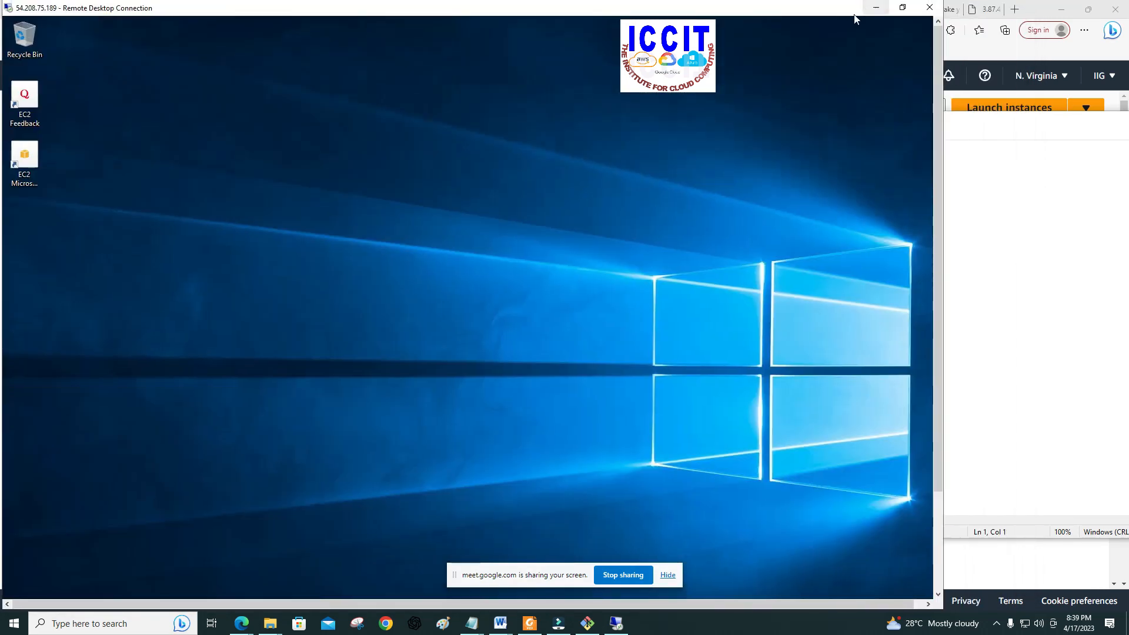
drag(807, 8, 884, 5)
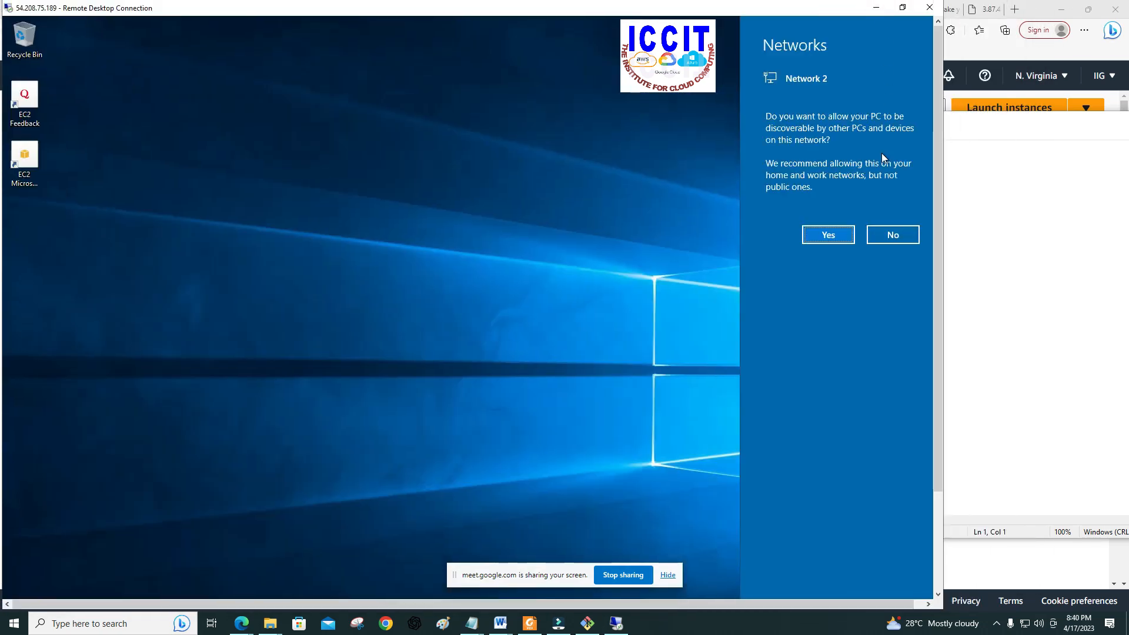
click(829, 235)
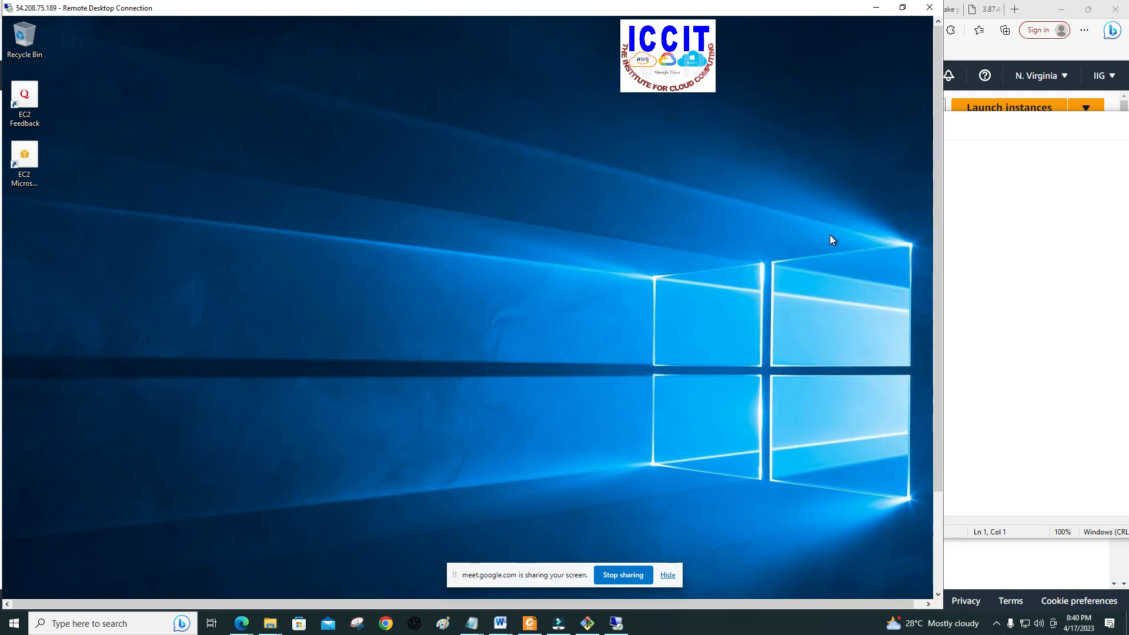
drag(775, 16, 901, 3)
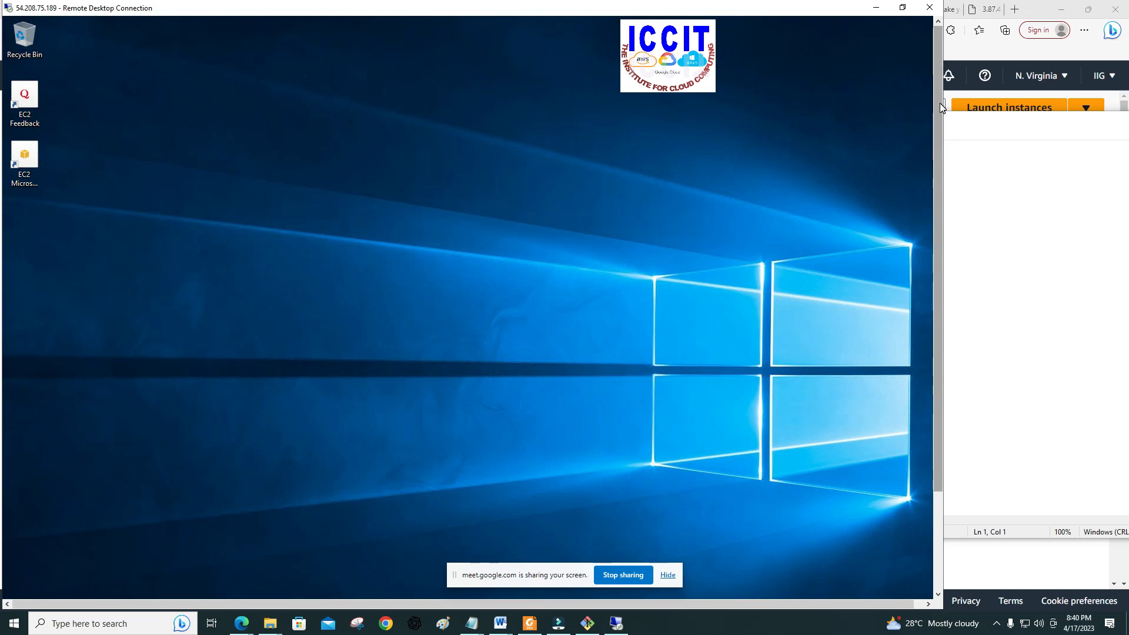
Step: Open Server Manager on the remote server and dismiss the Windows Admin Center and Azure Arc message
drag(940, 108, 923, 254)
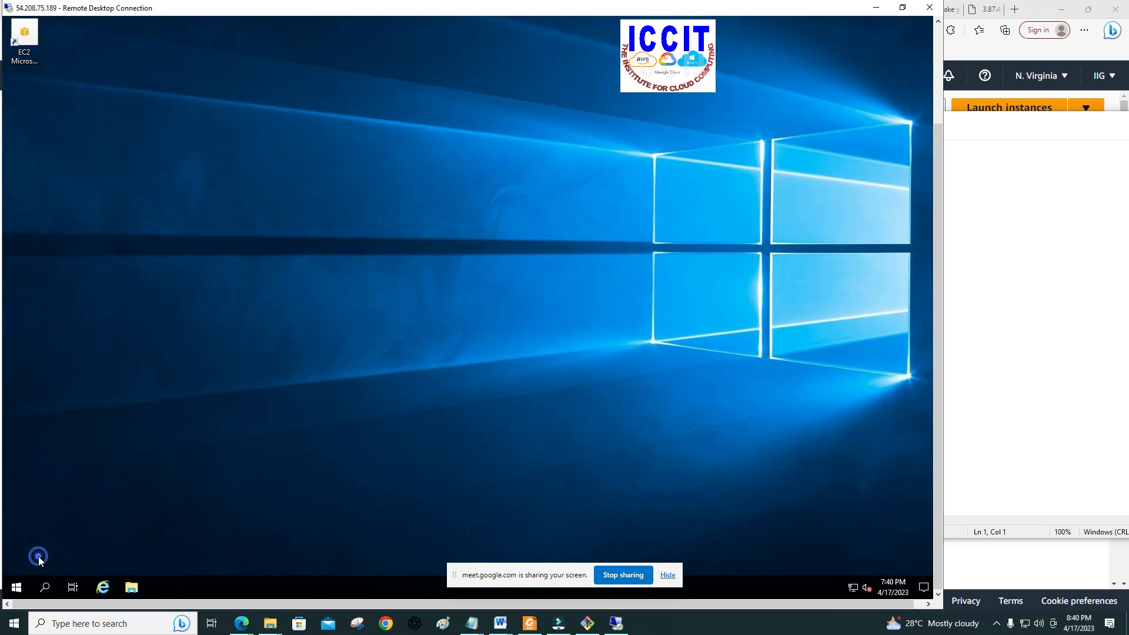
click(16, 587)
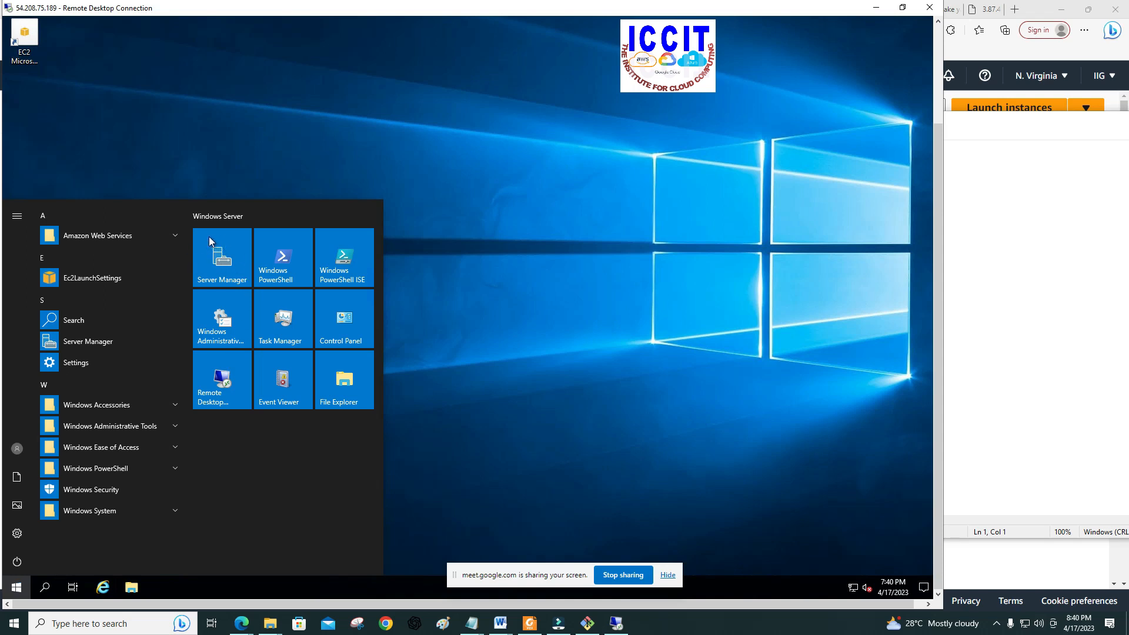
click(230, 258)
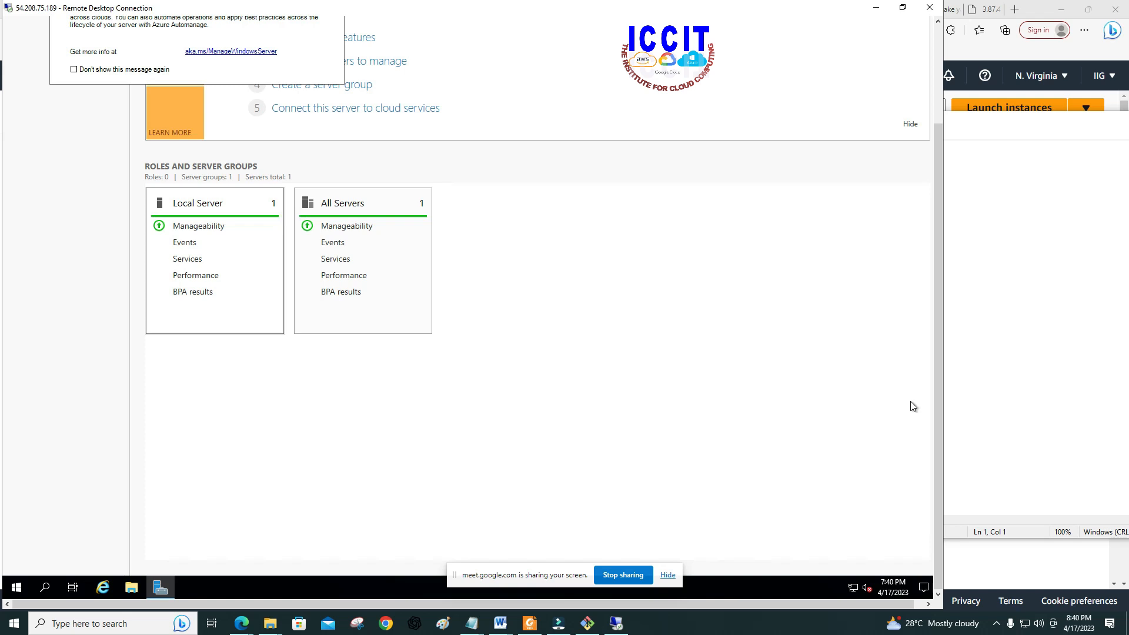
drag(941, 410, 939, 286)
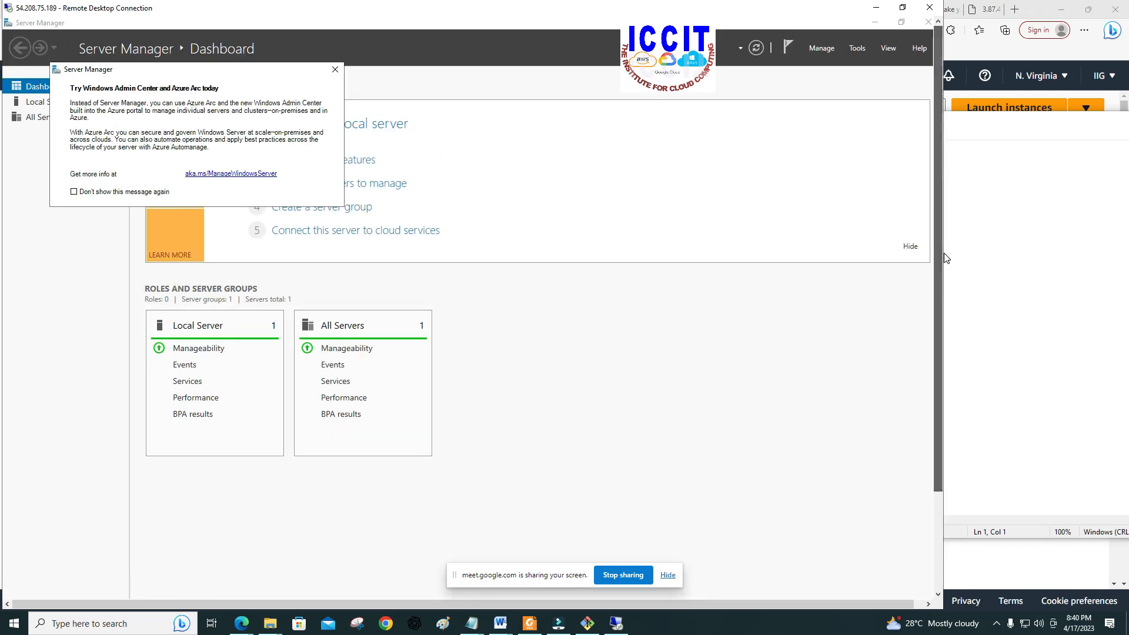
click(333, 70)
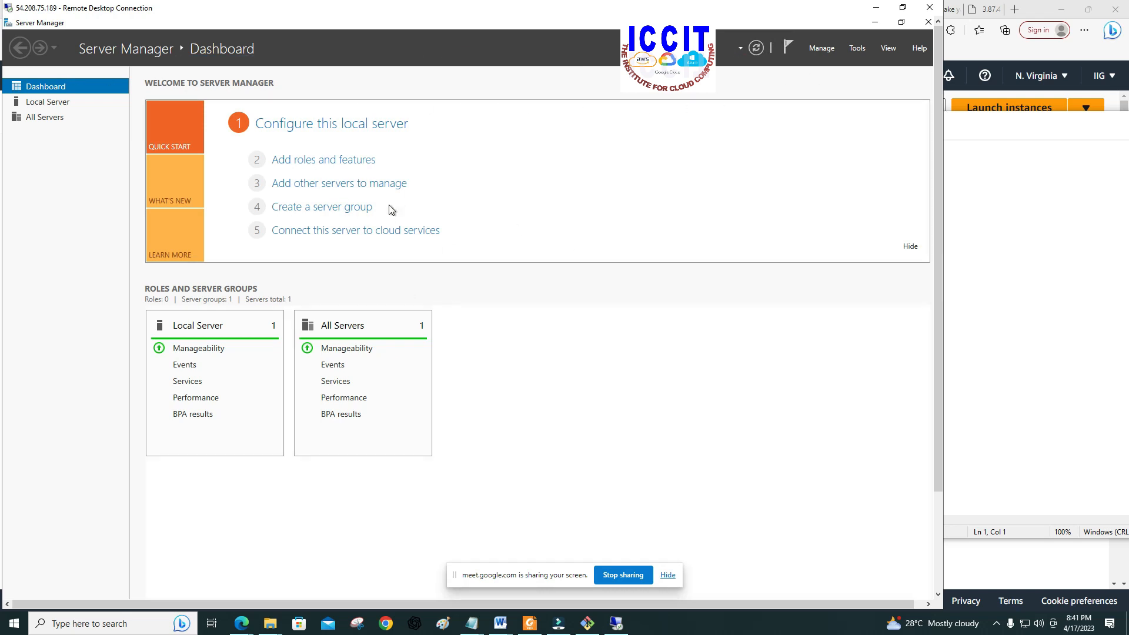
click(323, 365)
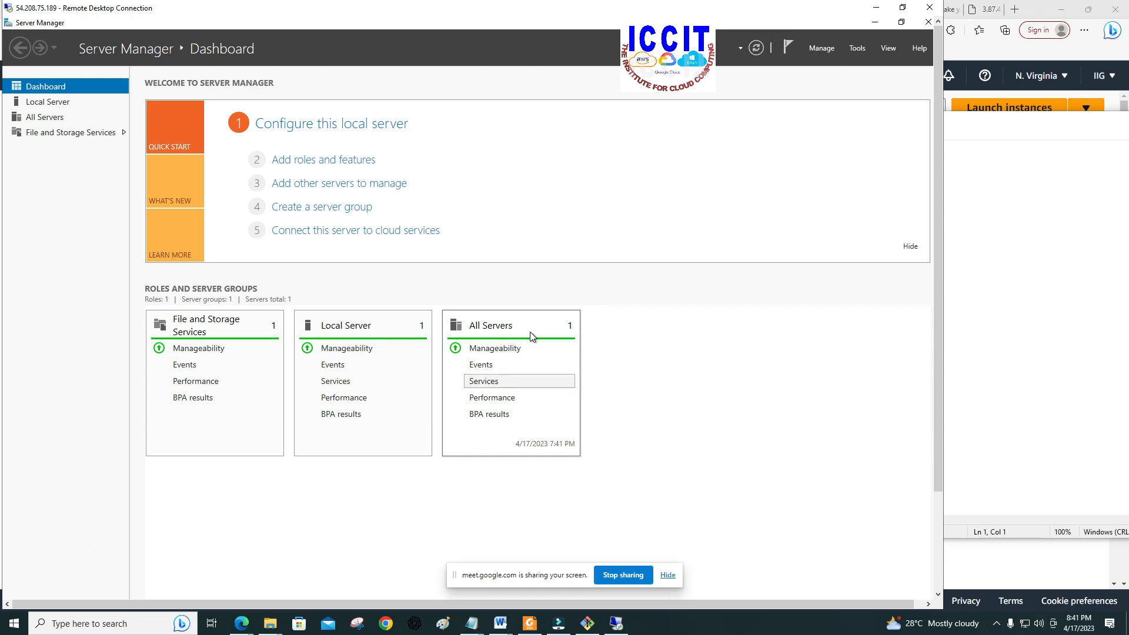
Step: Start adding roles and features, keeping role-based installation and the current server, and proceed to the server roles
click(329, 163)
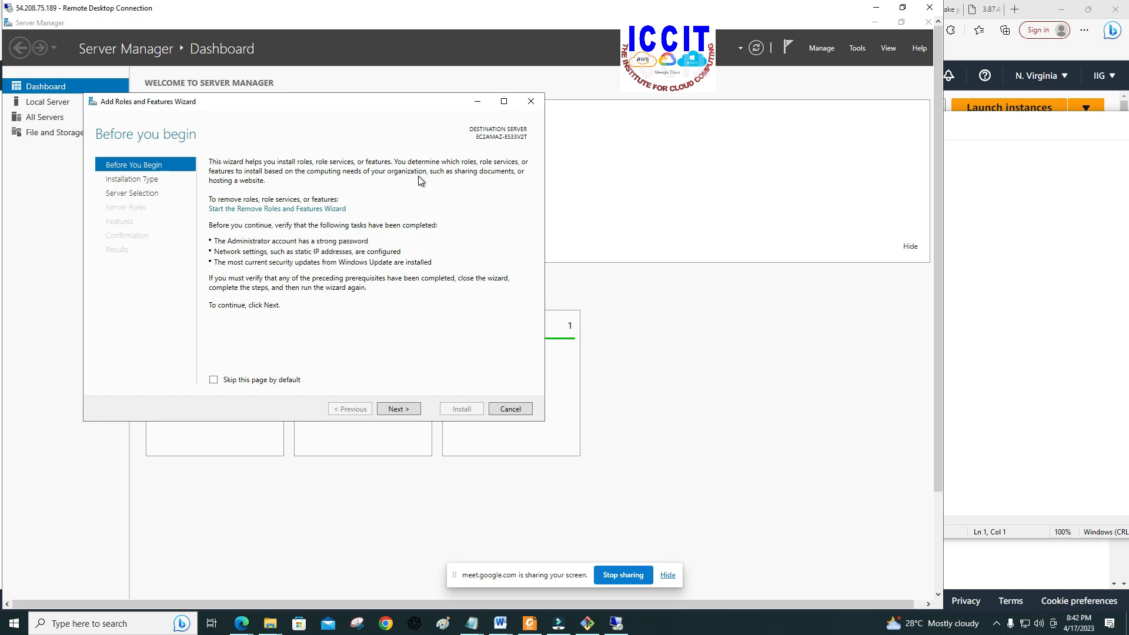
drag(411, 101, 462, 90)
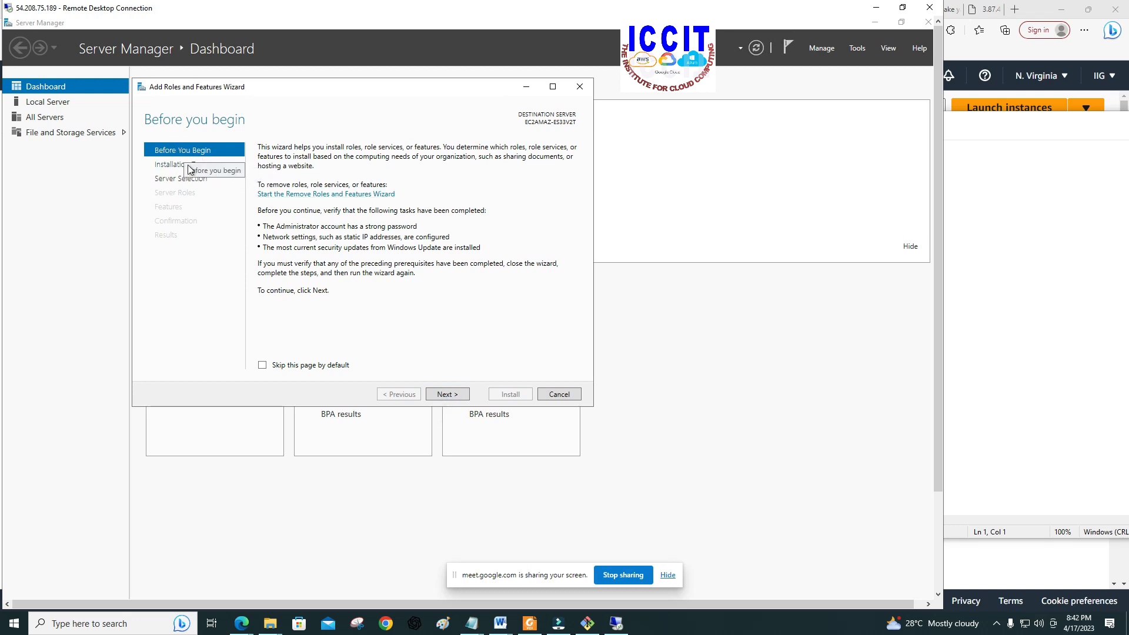
click(148, 165)
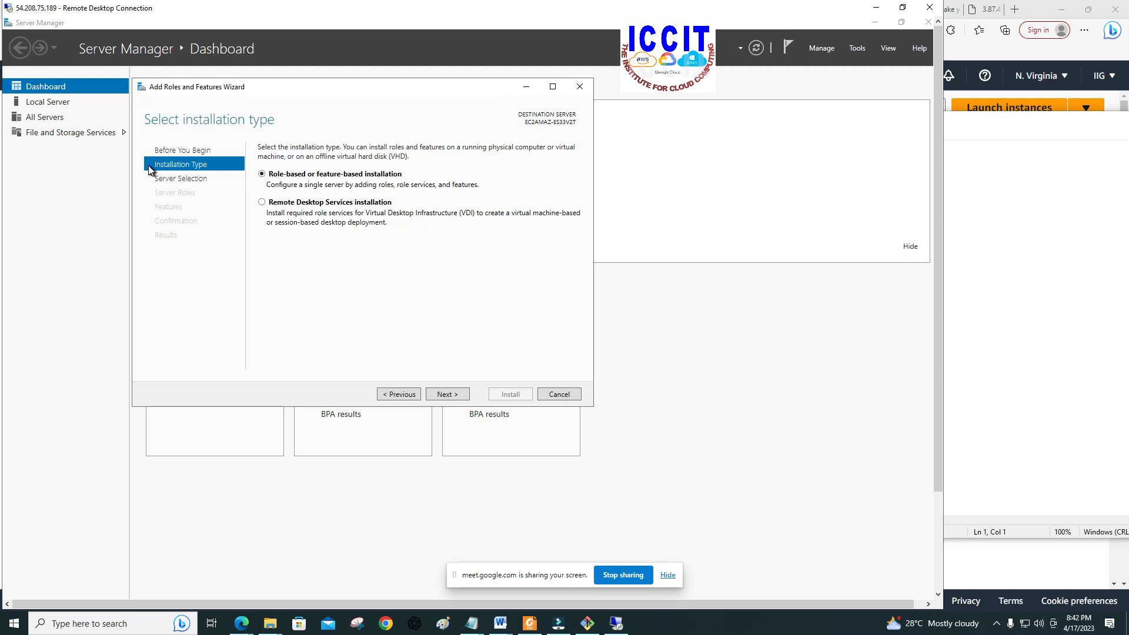
click(170, 150)
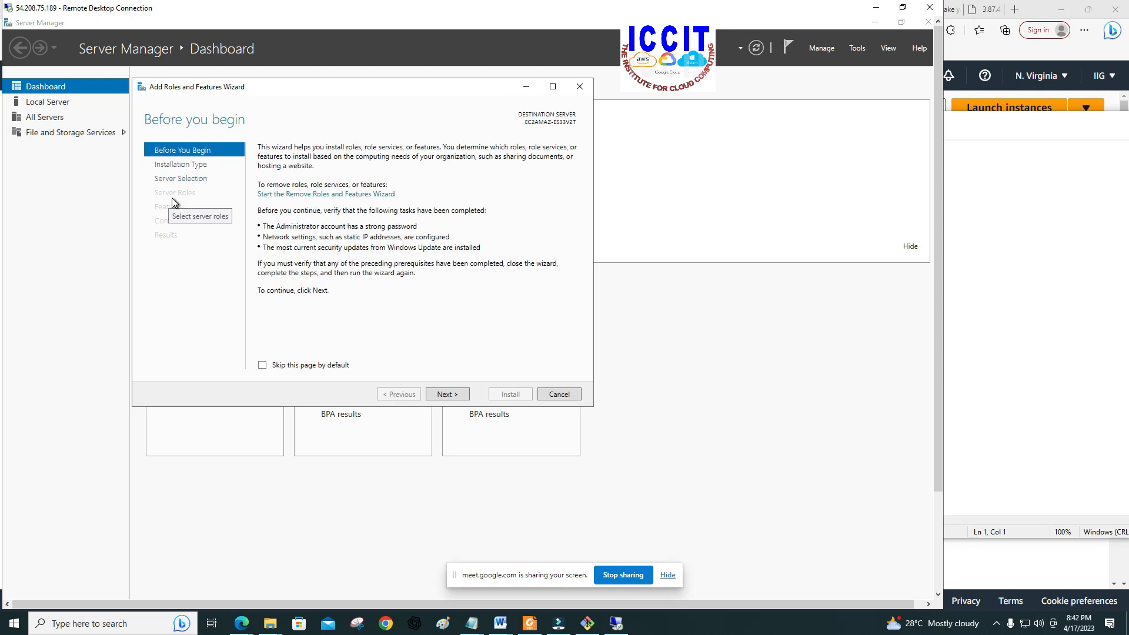
click(447, 394)
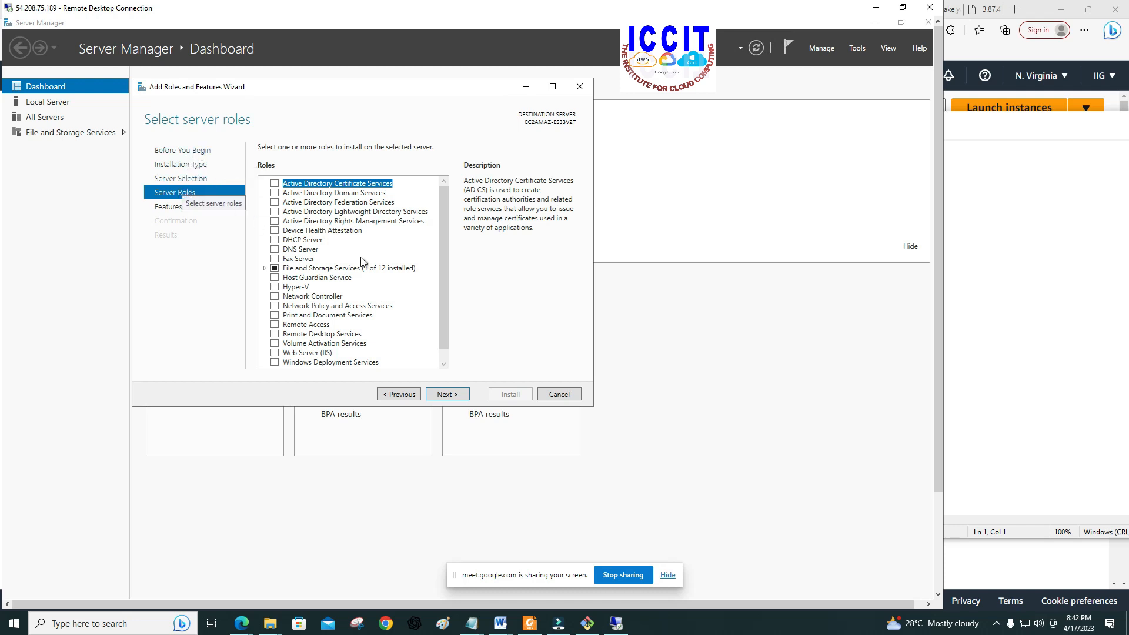
Step: Select the Web Server (IIS) role and add its required features, including the management tools
click(445, 222)
drag(442, 248, 437, 270)
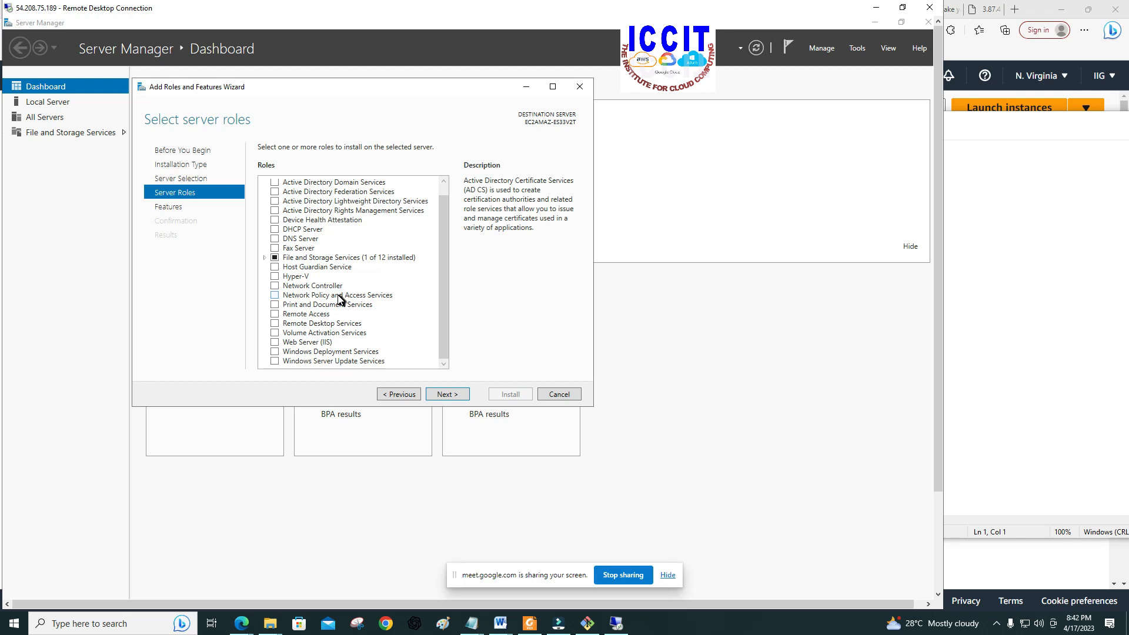
scroll(338, 299, up, 1)
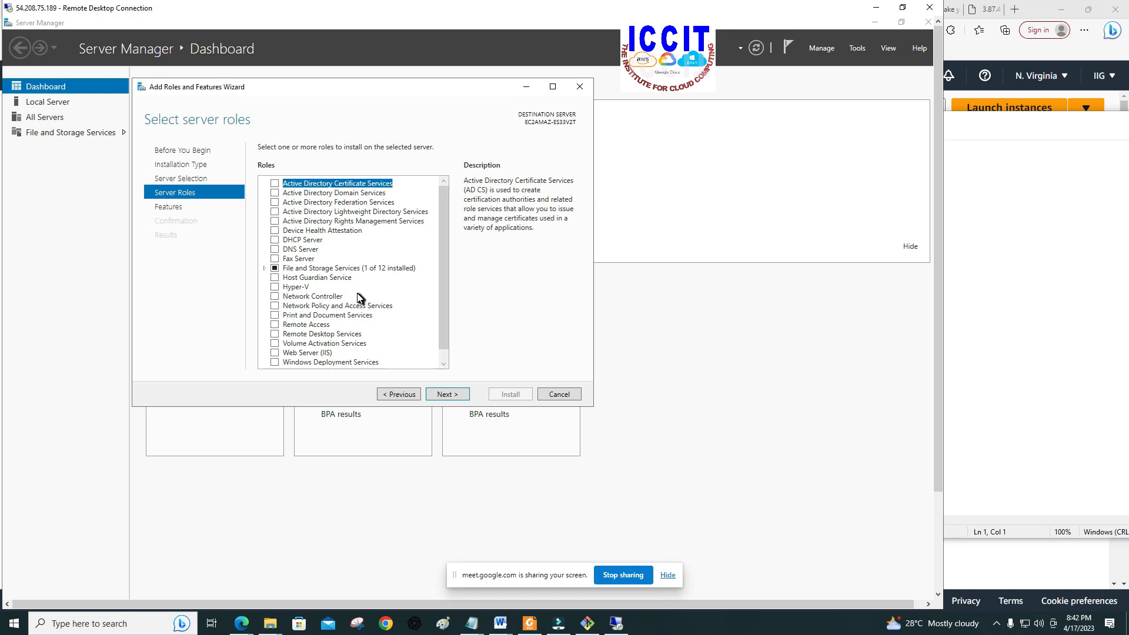
scroll(322, 355, down, 1)
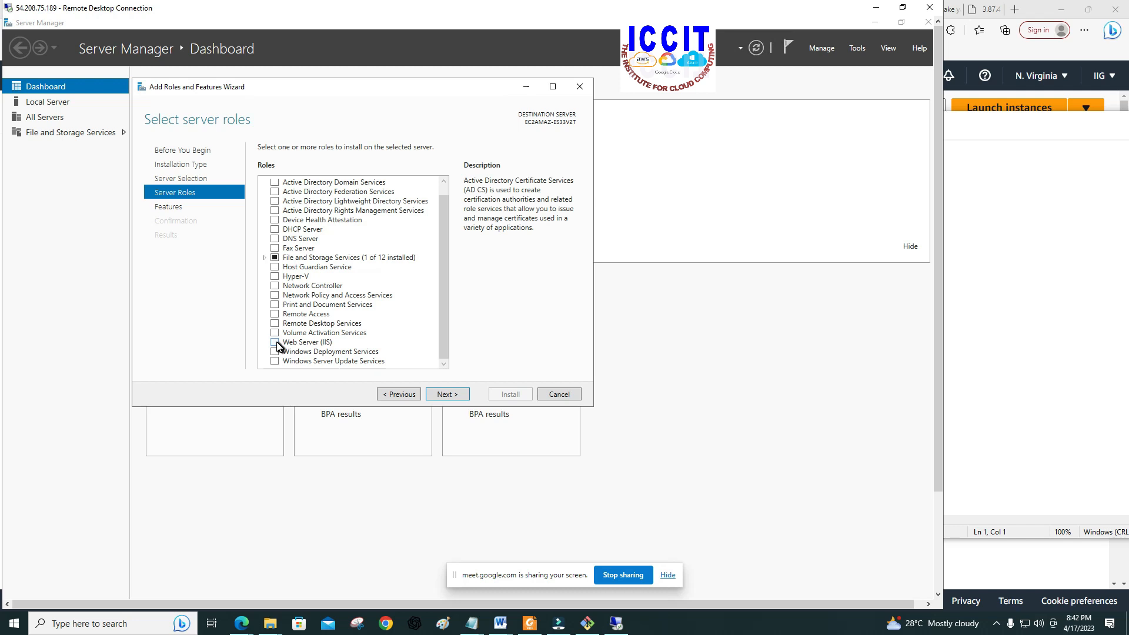
click(277, 345)
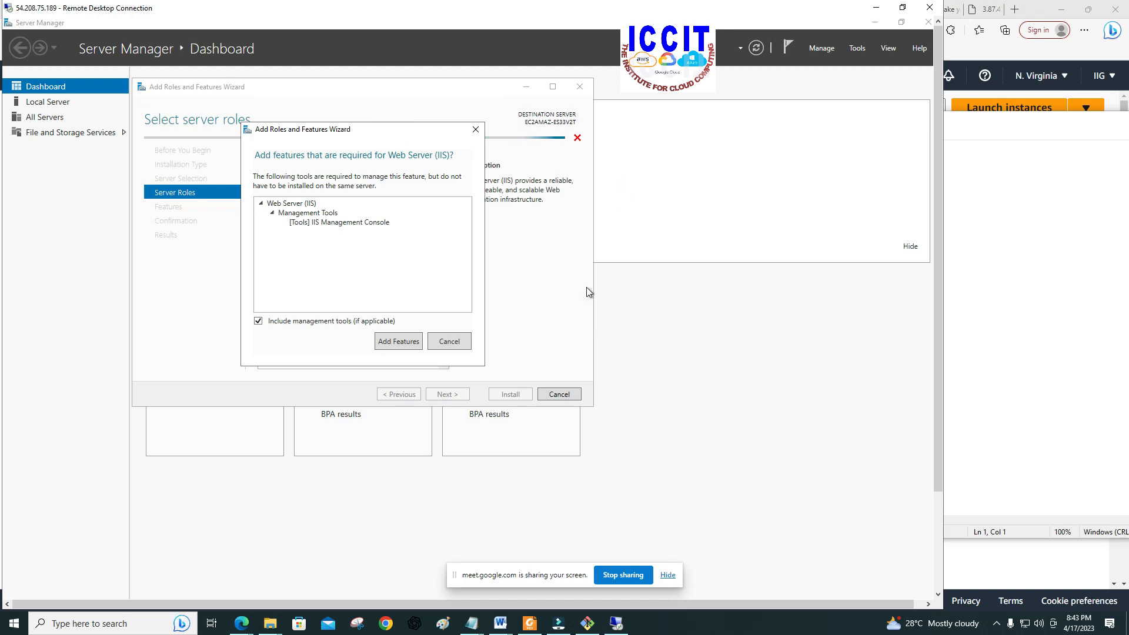
click(398, 344)
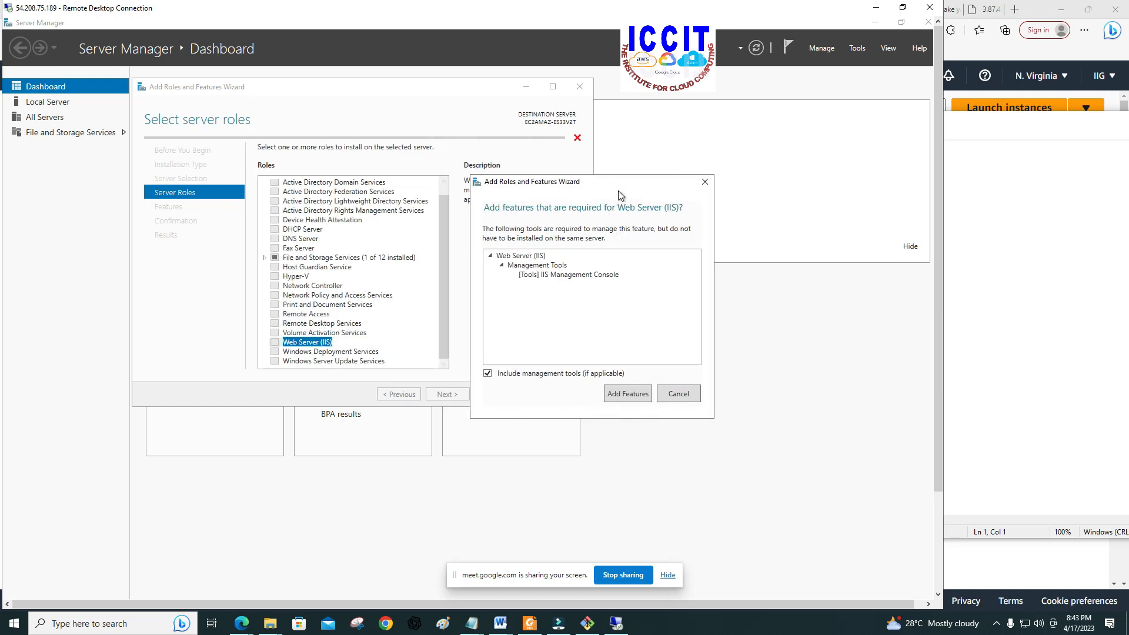
click(611, 177)
drag(612, 174, 613, 167)
click(621, 391)
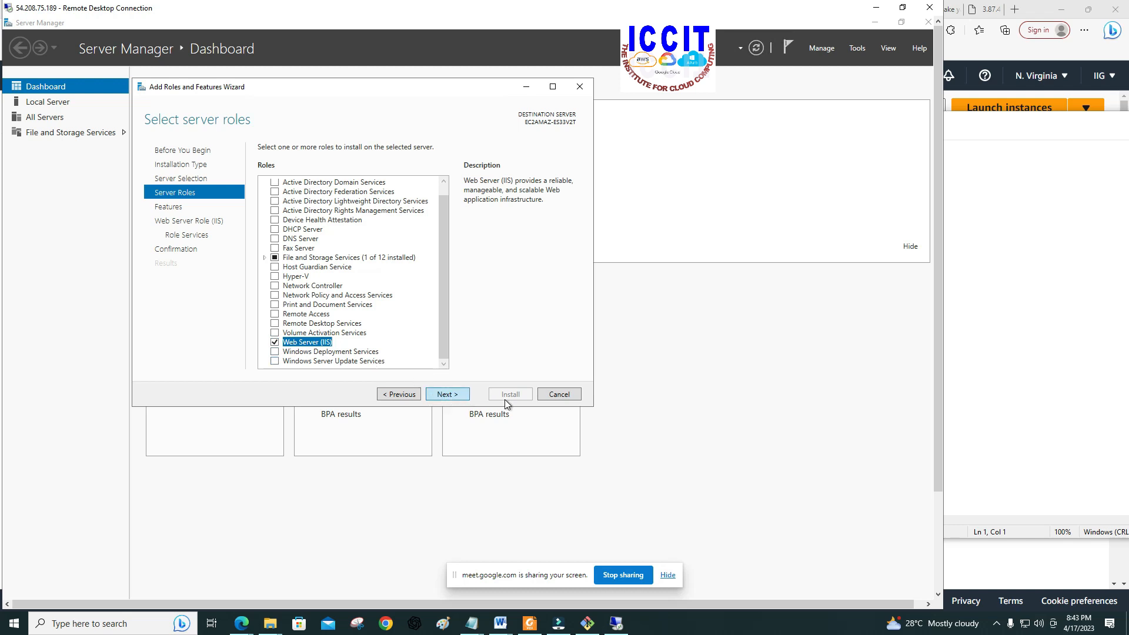
Step: Keep the default features and IIS role services and install the Web Server (IIS) role
click(445, 395)
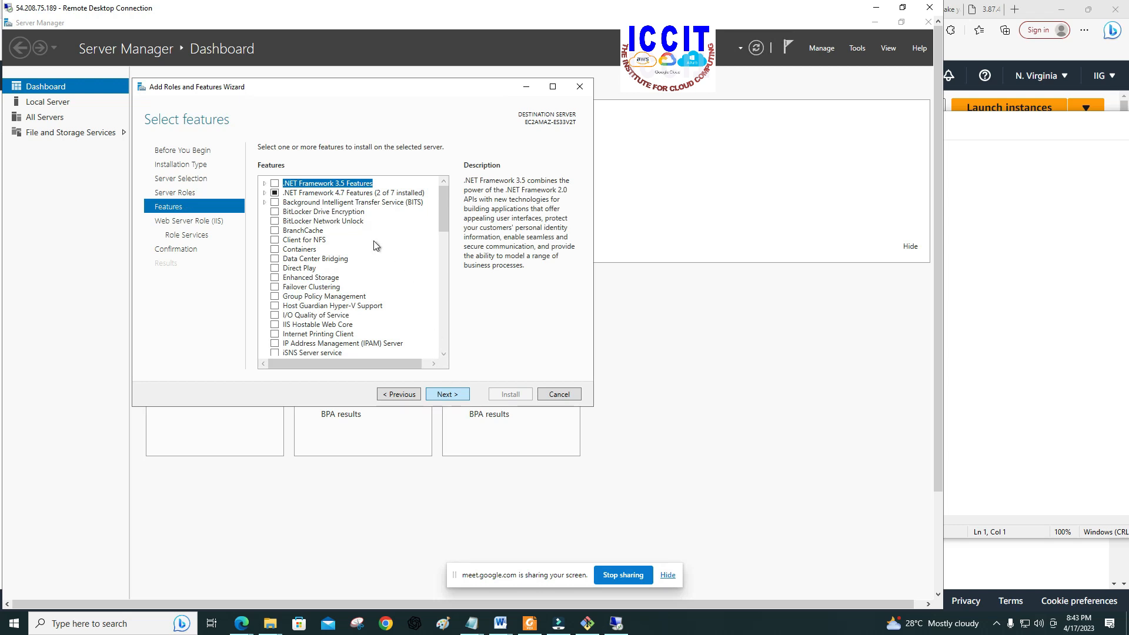
click(447, 395)
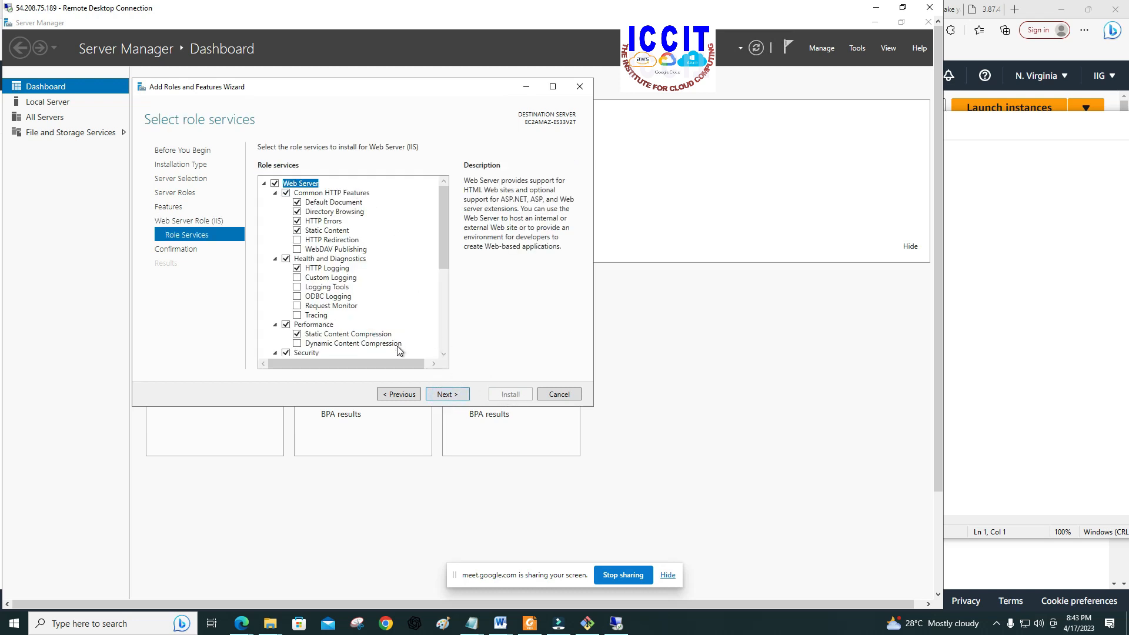
click(445, 394)
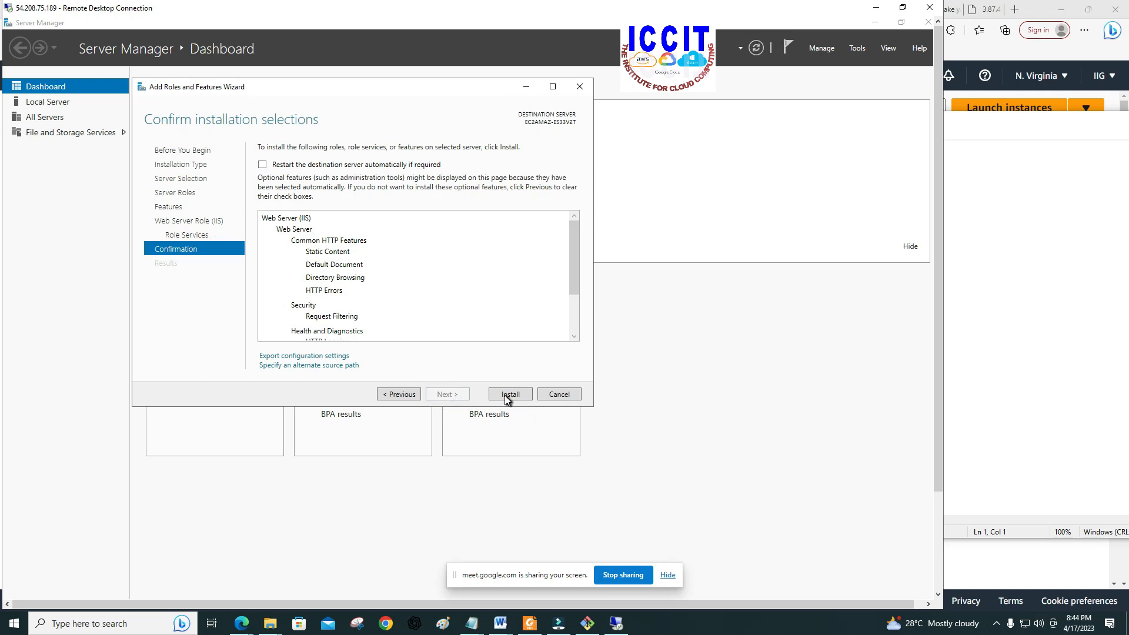
click(507, 395)
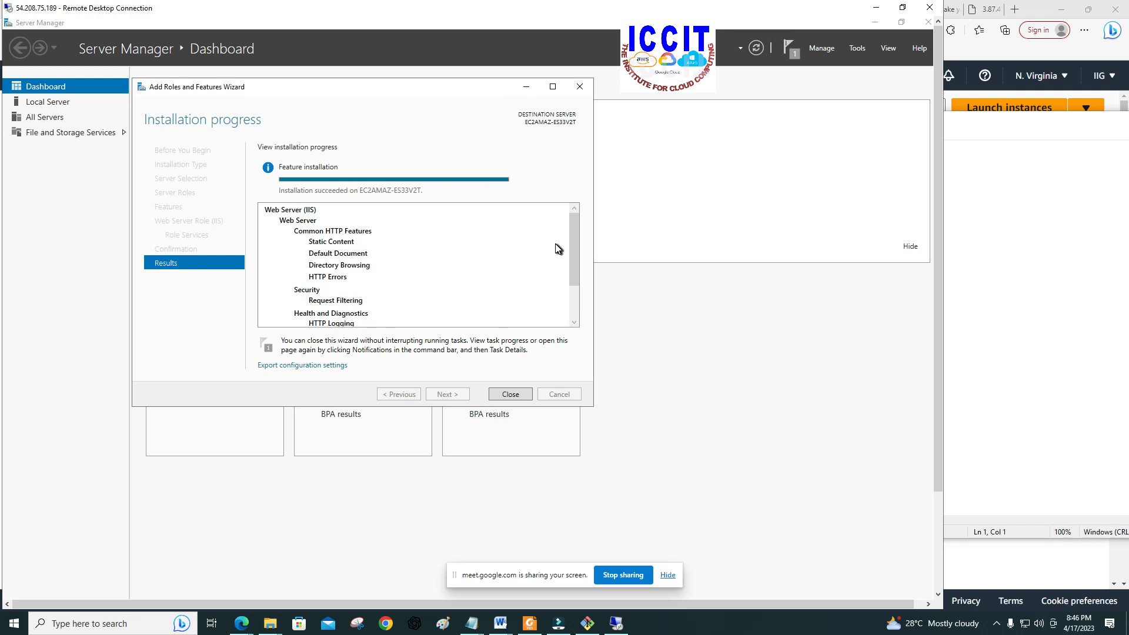
Step: Close the finished Add Roles and Features Wizard and minimize Server Manager to reveal the remote desktop and its taskbar
click(498, 399)
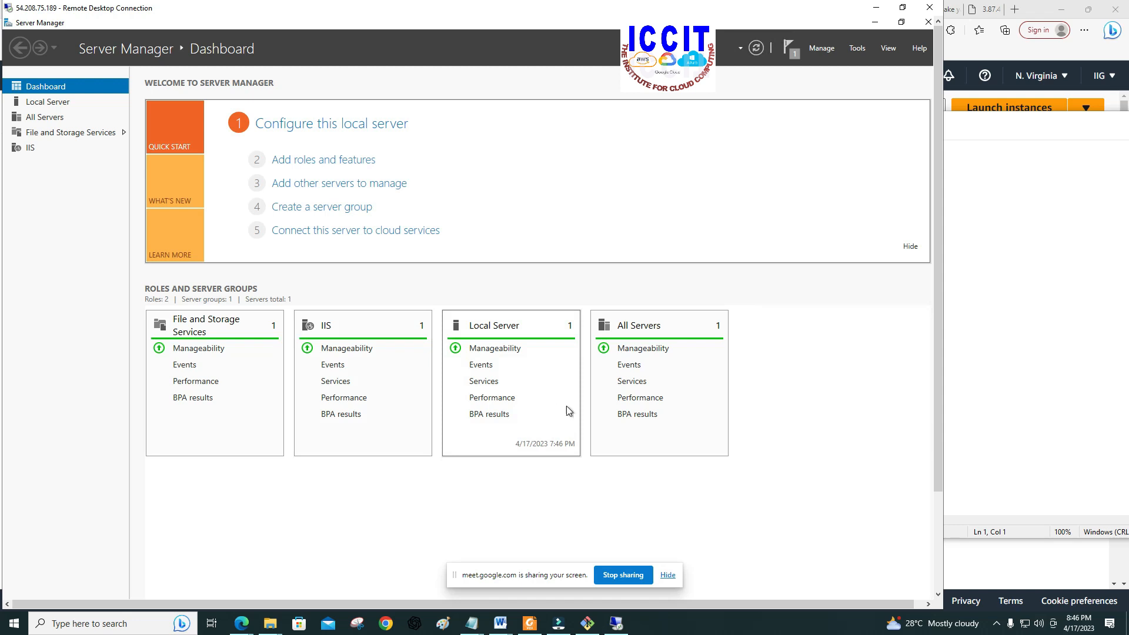
click(874, 22)
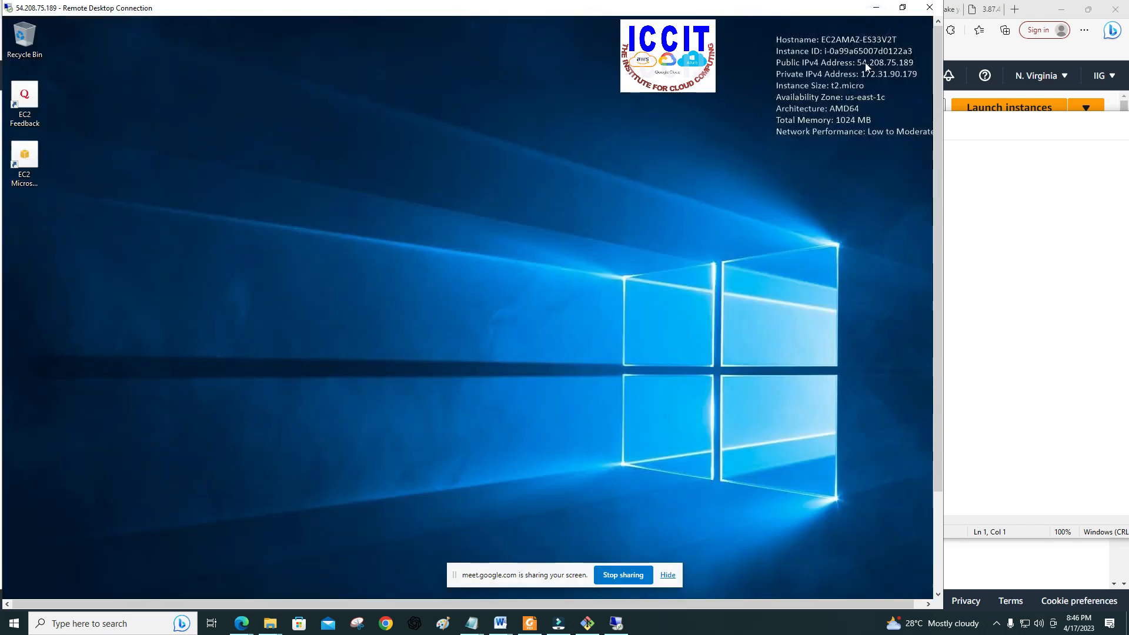
drag(440, 16, 552, 36)
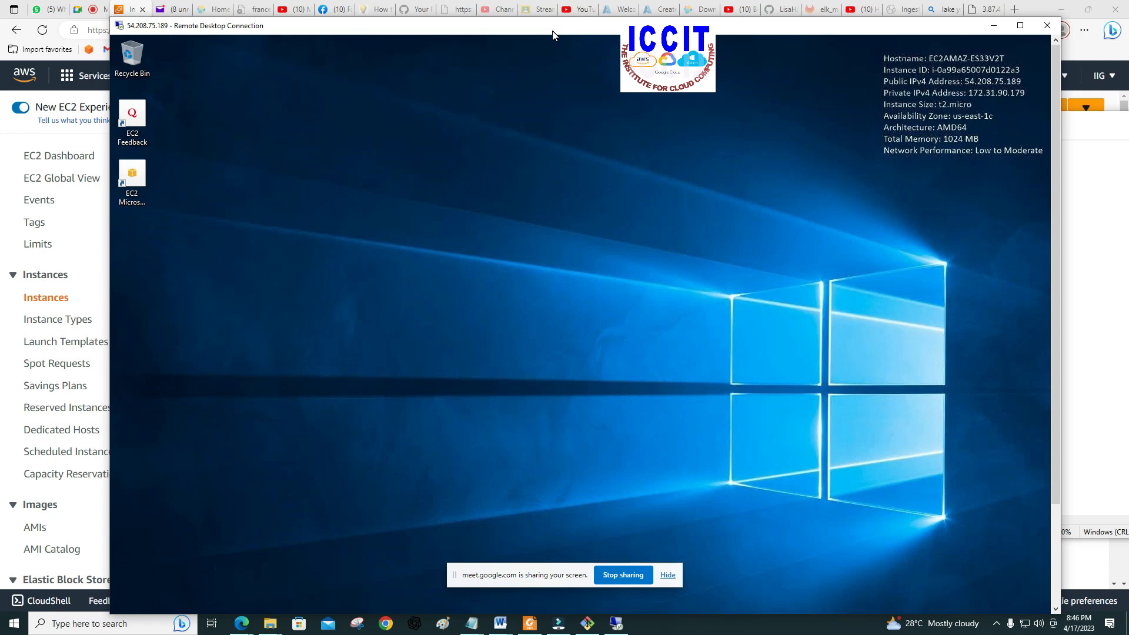
drag(838, 26, 838, 7)
drag(1053, 139, 1028, 276)
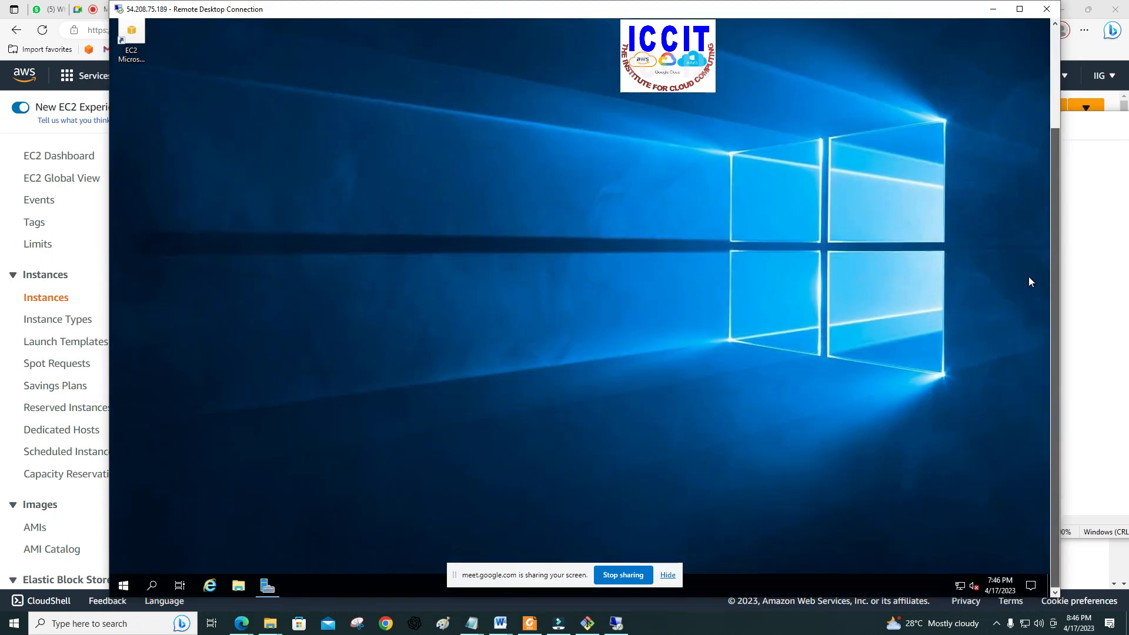
Step: Open File Explorer on the remote server and browse to Local Disk (C:)
click(238, 586)
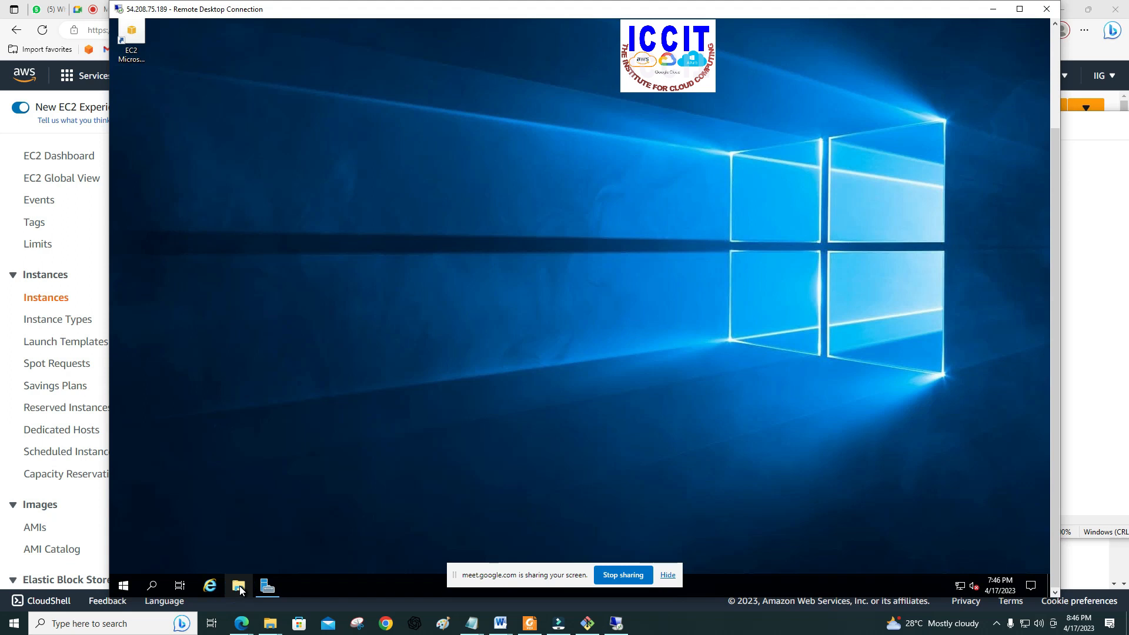
click(239, 585)
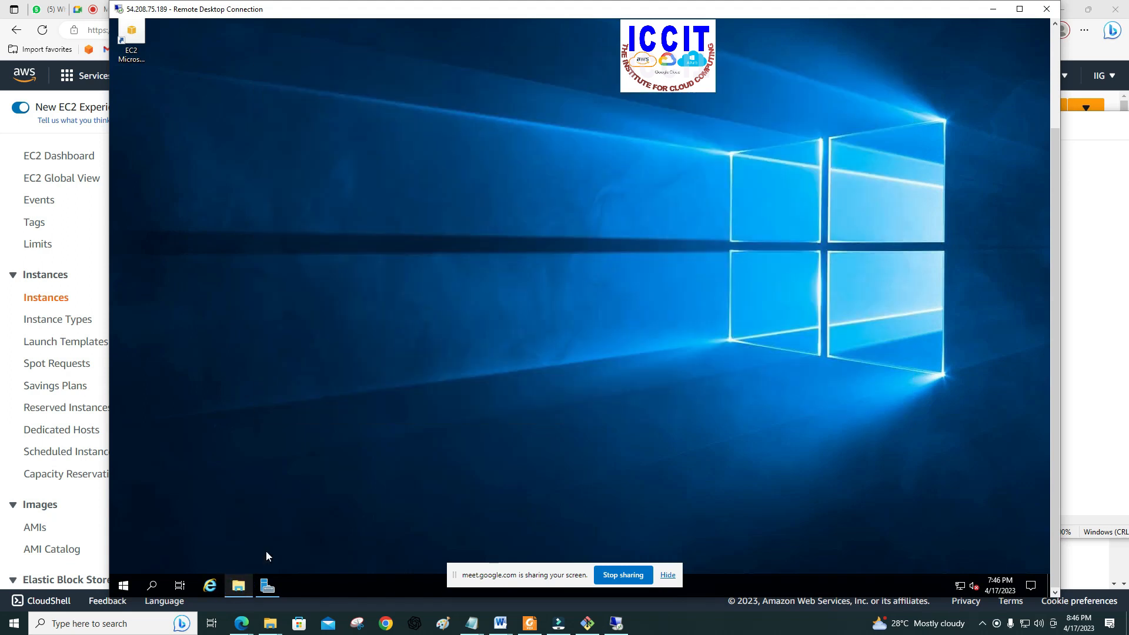
click(239, 585)
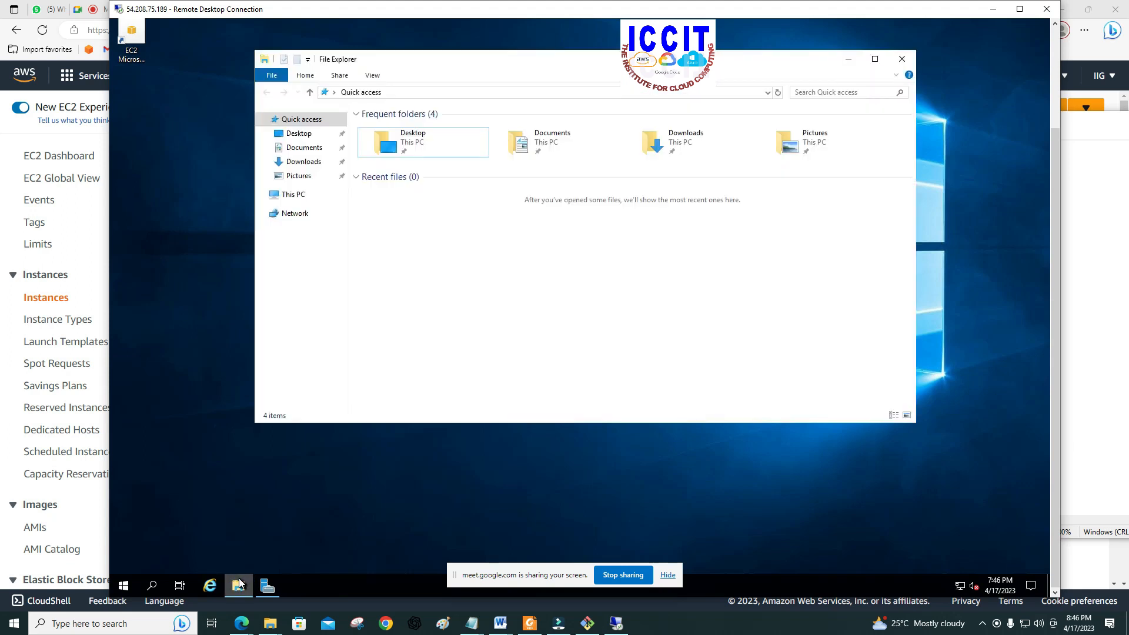
click(598, 58)
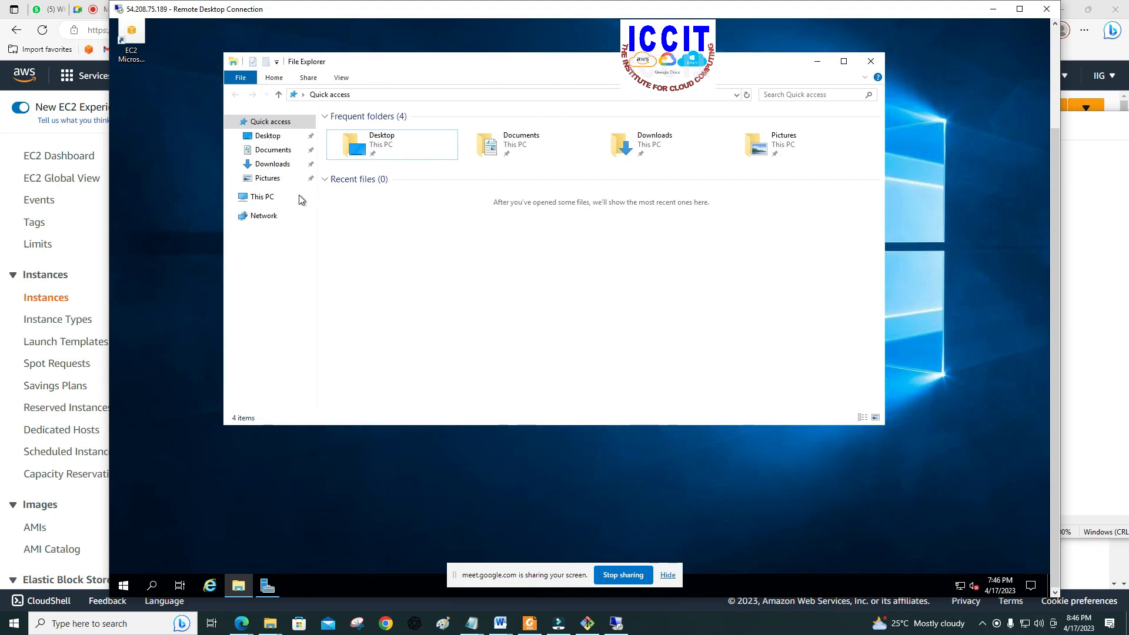
click(255, 199)
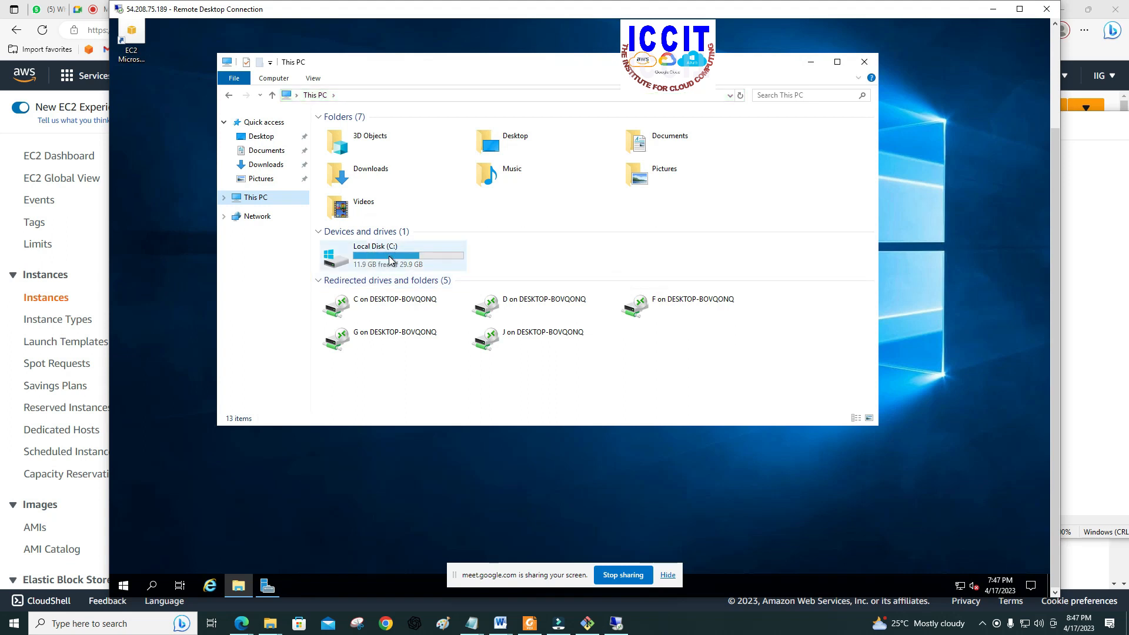
click(390, 260)
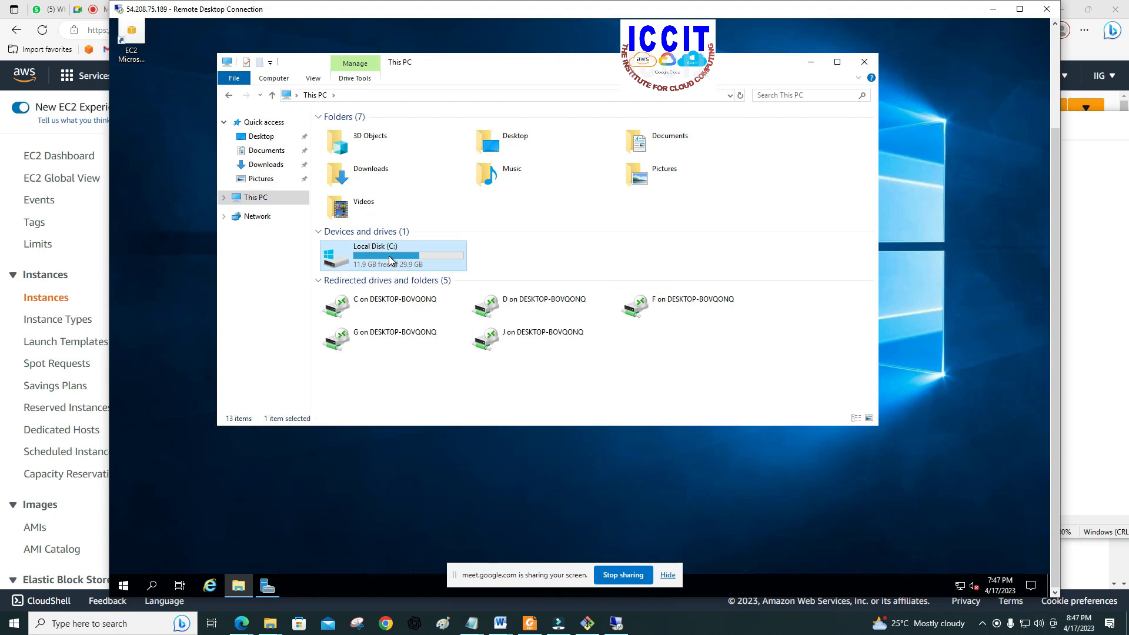
double_click(389, 261)
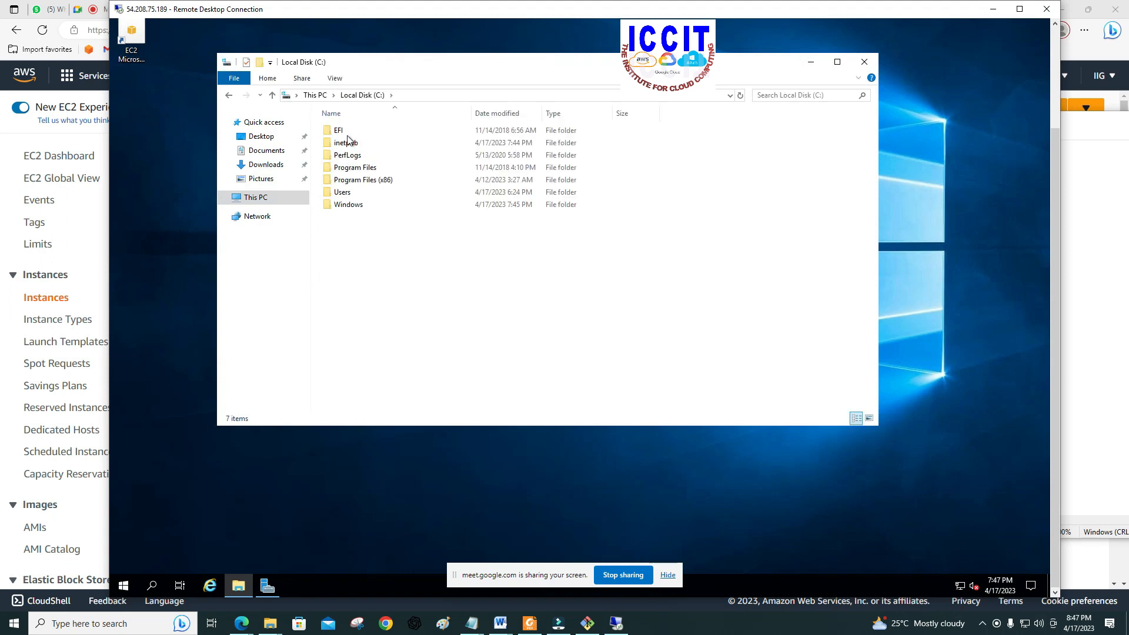
Step: Open the wwwroot folder inside inetpub, where the iisstart files are stored
click(364, 145)
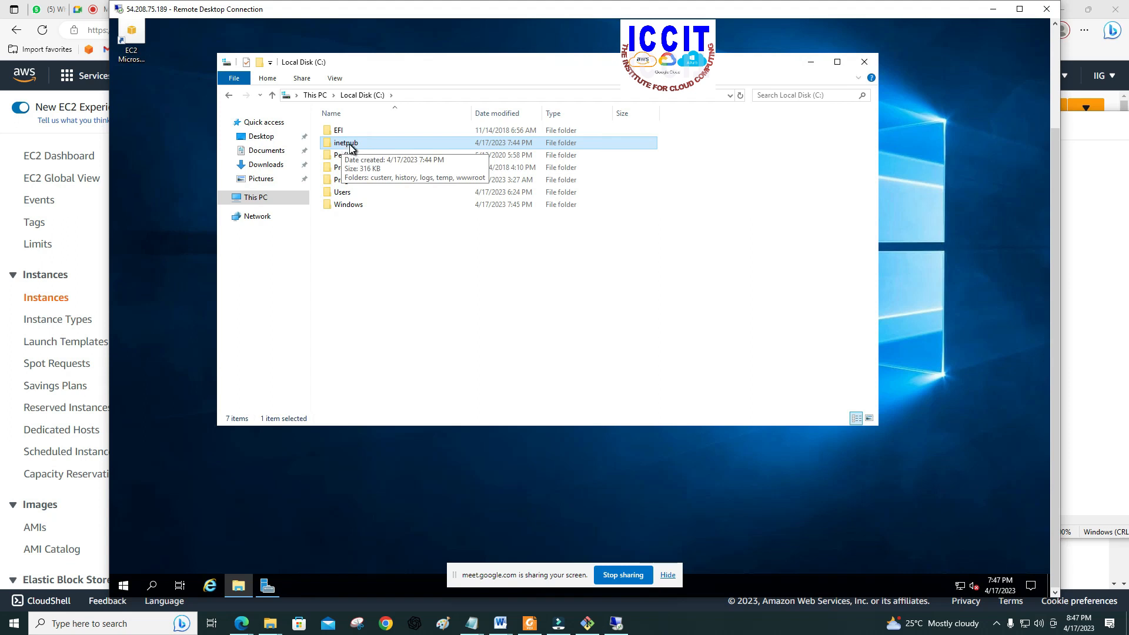
click(350, 146)
double_click(350, 146)
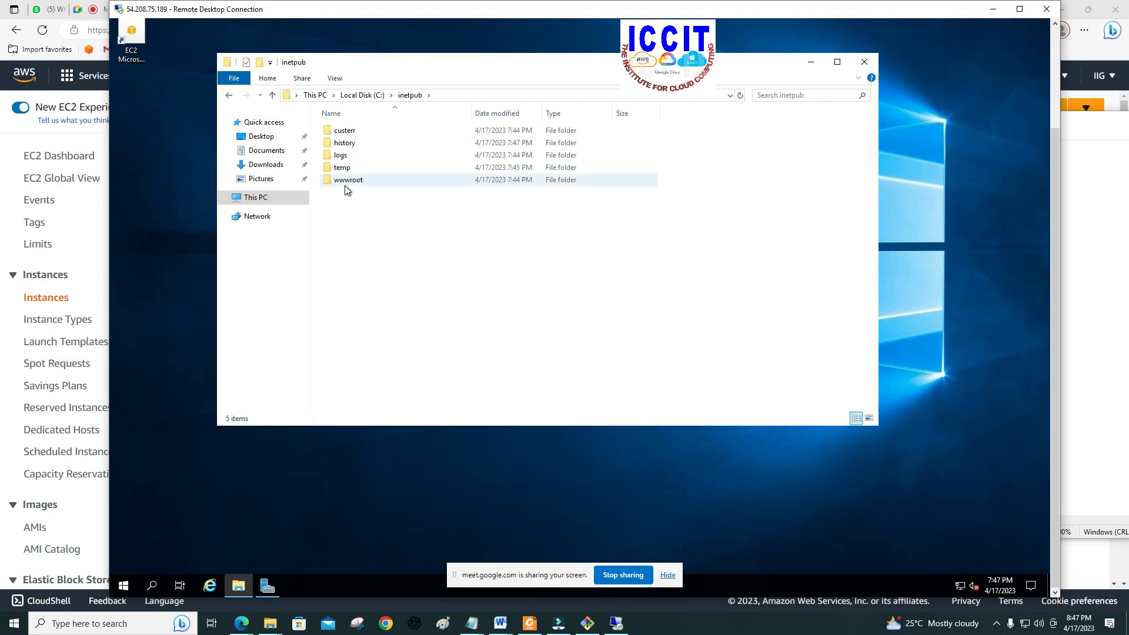
double_click(347, 183)
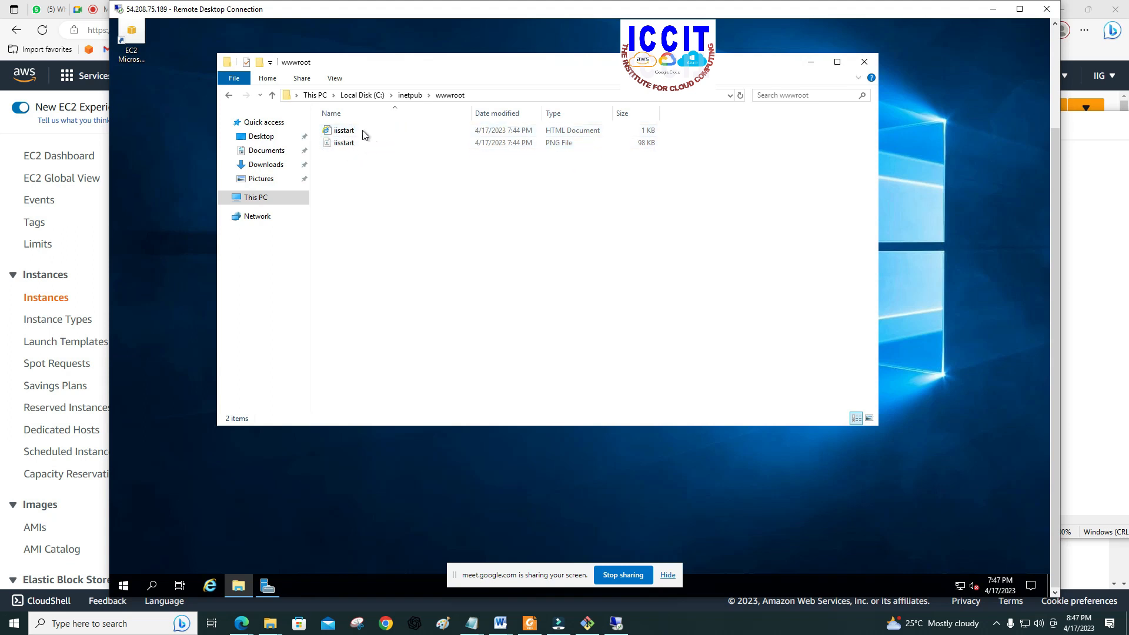
click(360, 142)
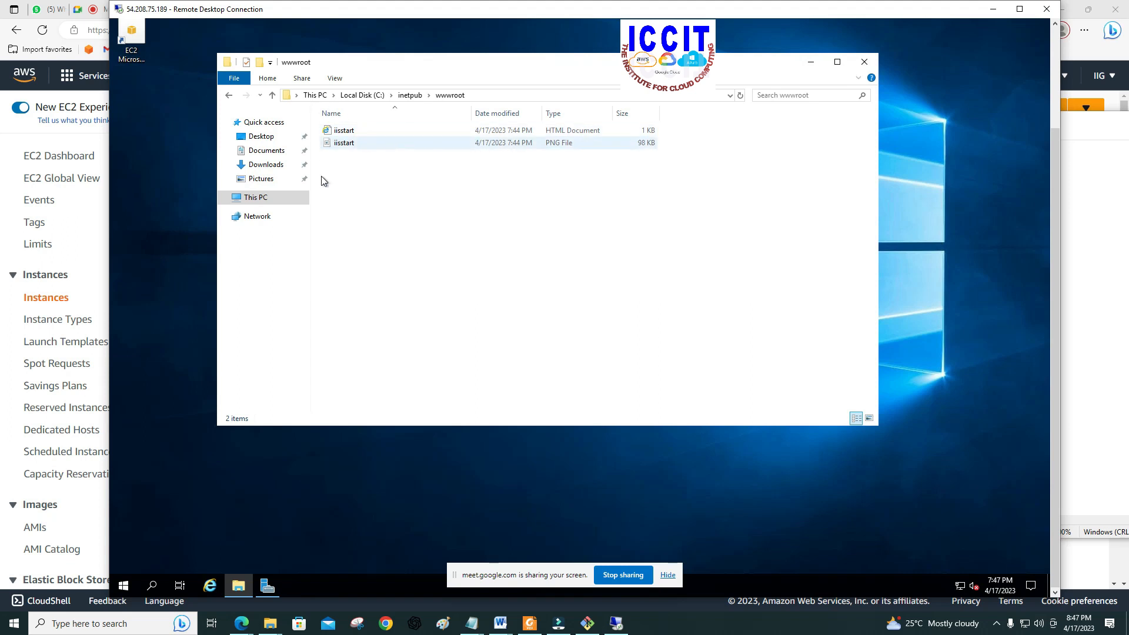
click(336, 130)
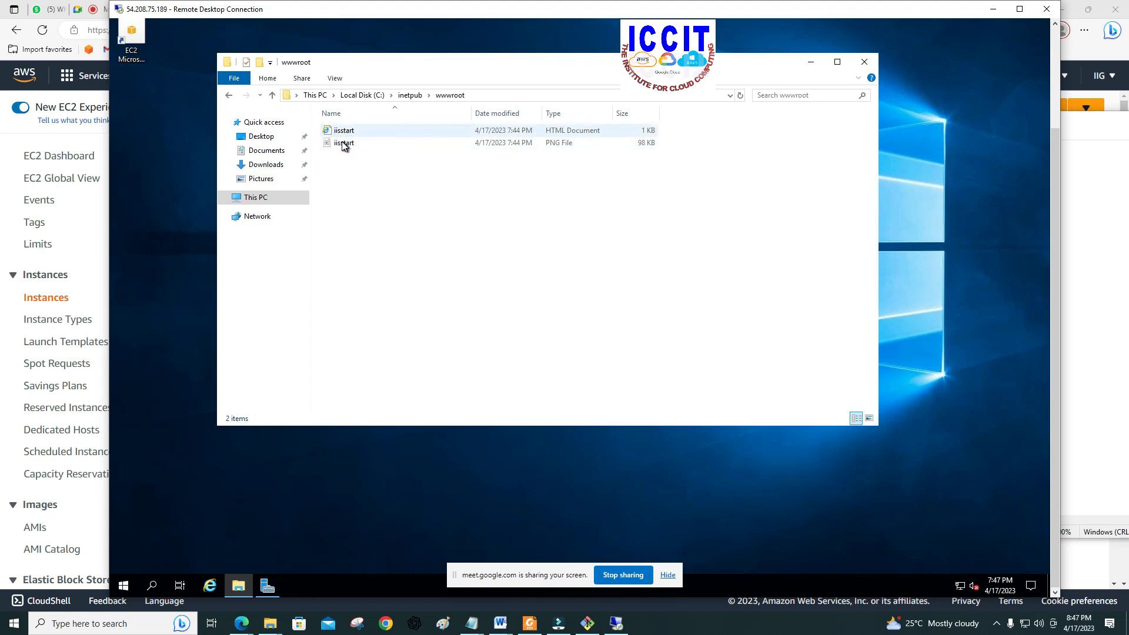
click(343, 145)
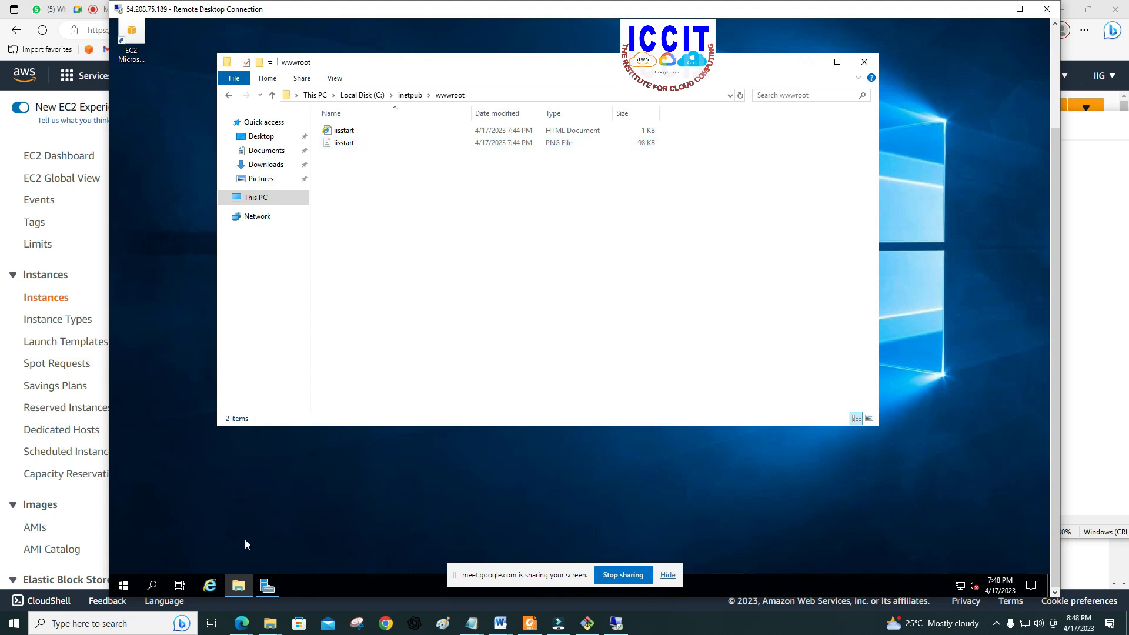
Step: Switch to the Edge browser, copy WINDOWS-SERVER's public IPv4 address and load it in a new tab that replaces the 3.87.4 page
click(6, 147)
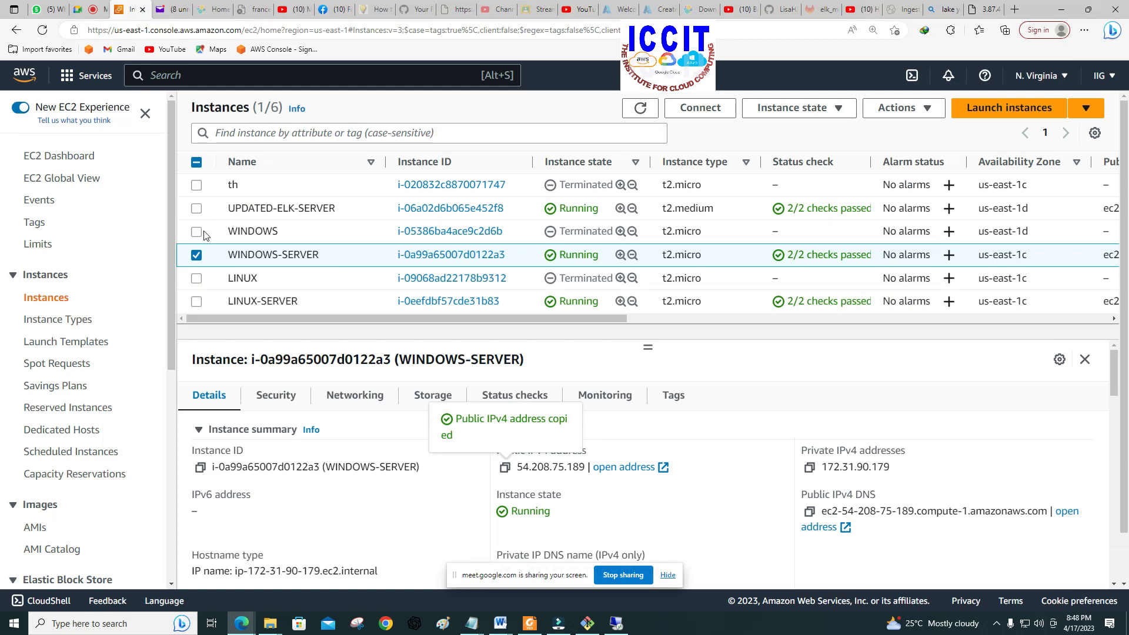
click(505, 467)
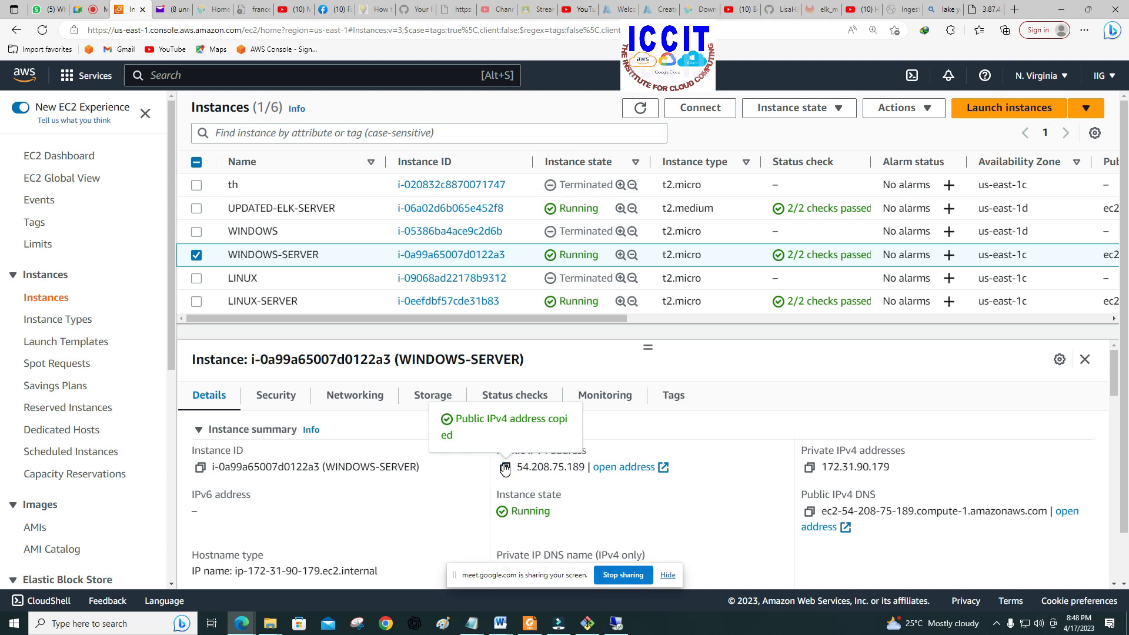
click(986, 10)
click(994, 9)
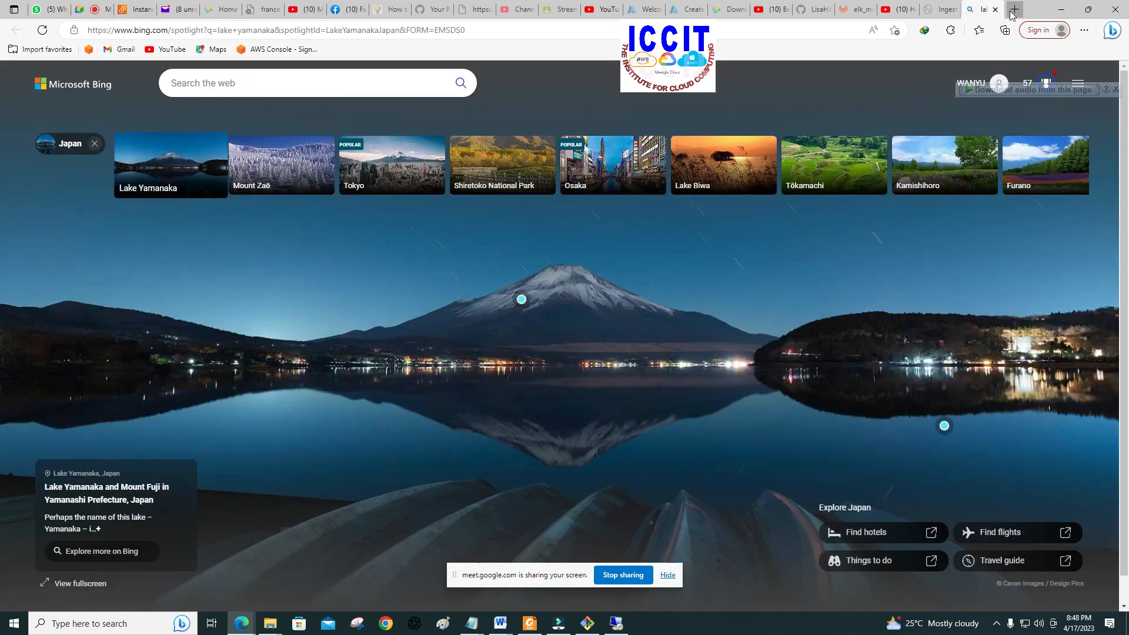
click(1014, 10)
right_click(241, 29)
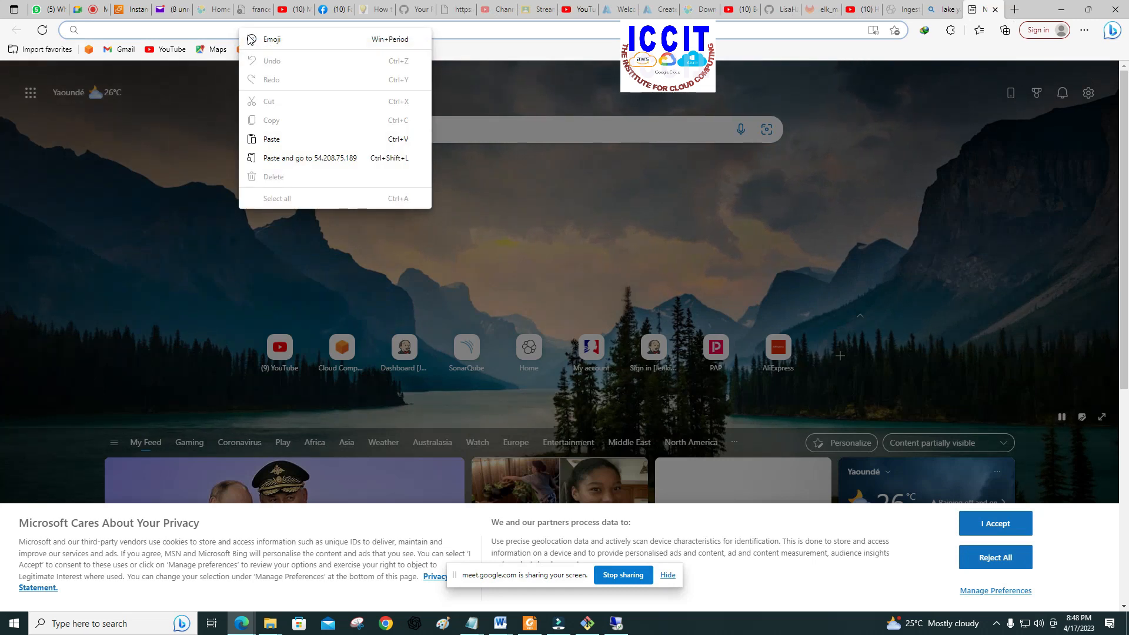
click(272, 139)
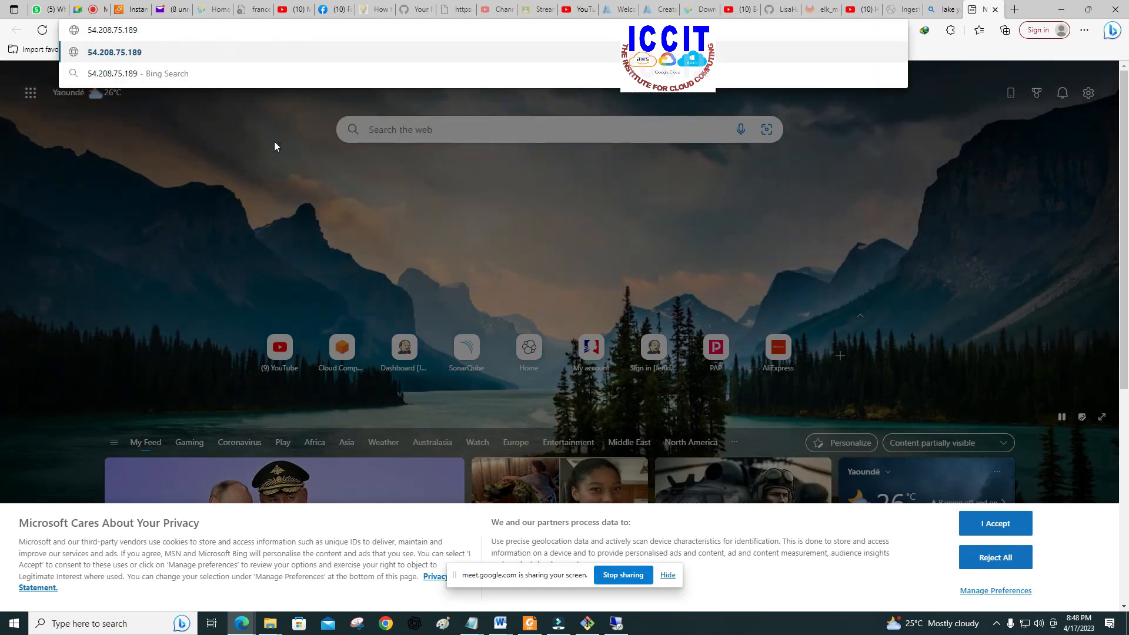
key(Return)
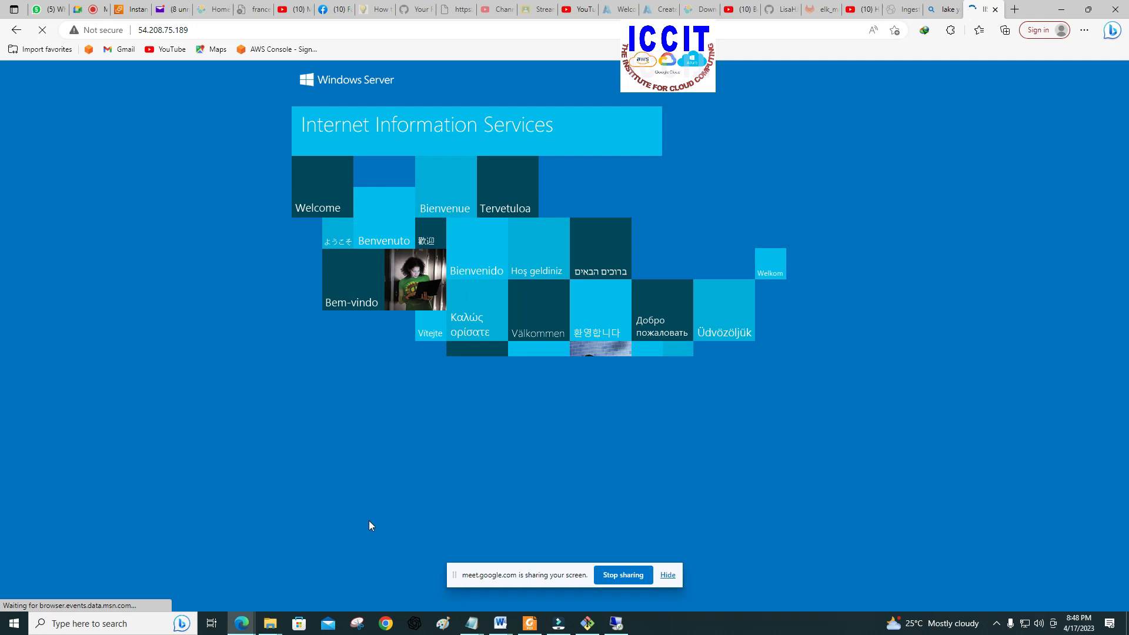
Step: Switch back to the remote desktop, view the iisstart PNG image from wwwroot in Paint and close it
click(616, 623)
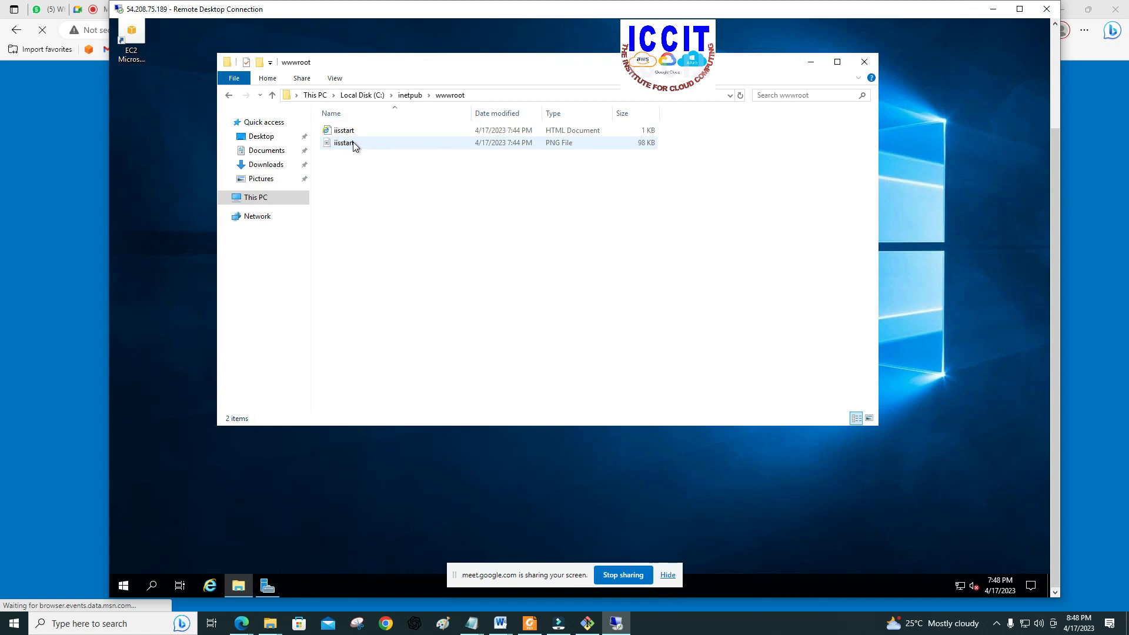
mouse_move(349, 148)
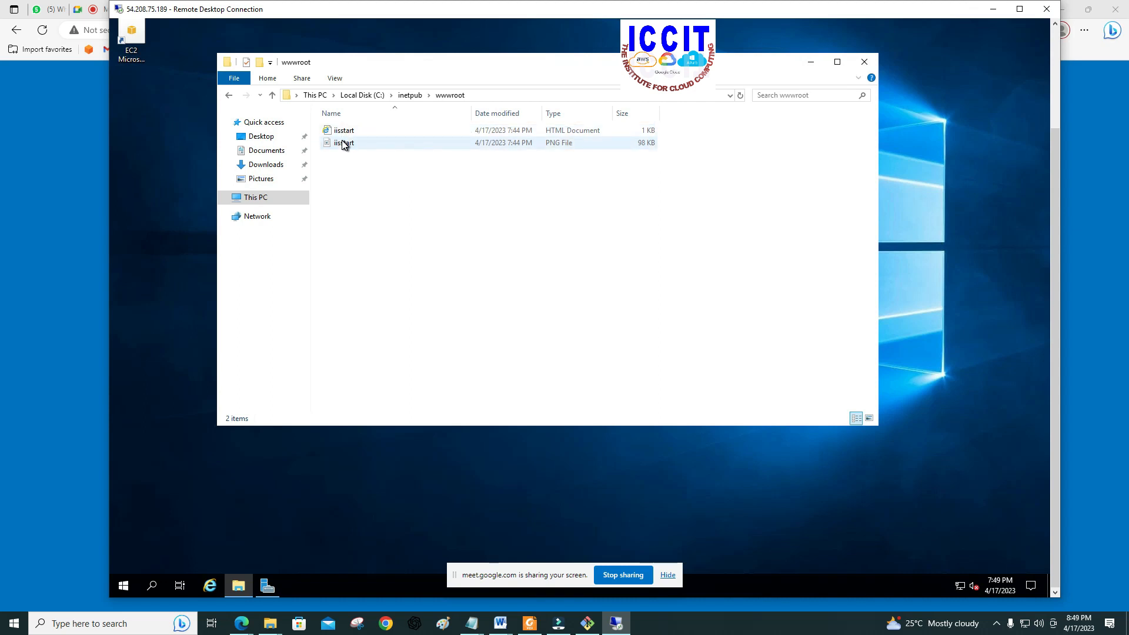
double_click(345, 143)
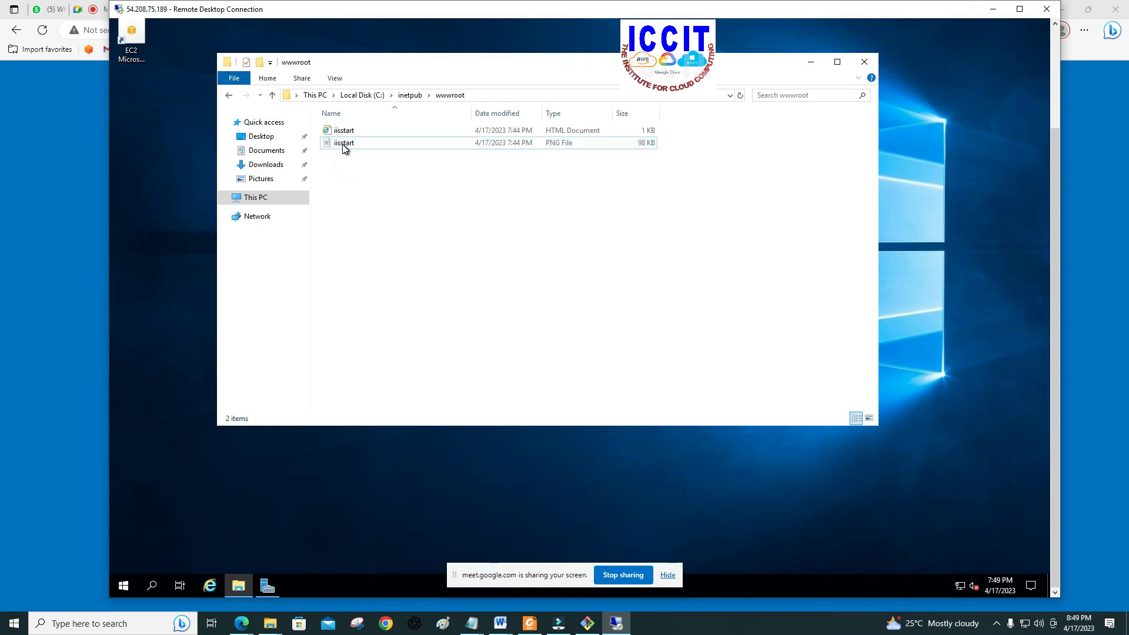
click(342, 144)
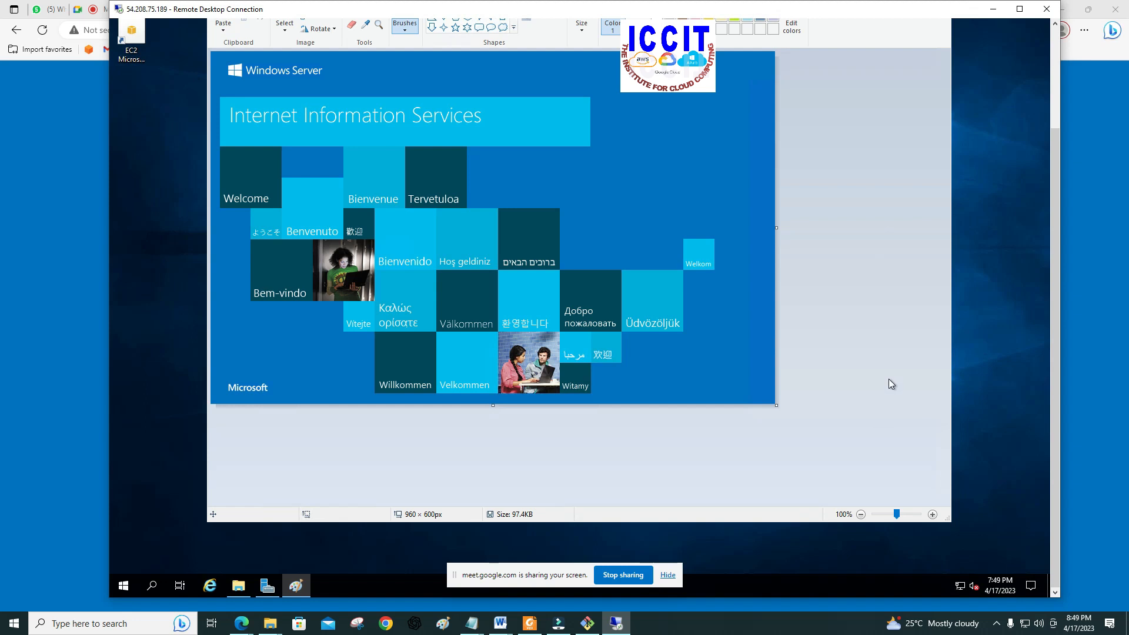
drag(912, 1, 687, 102)
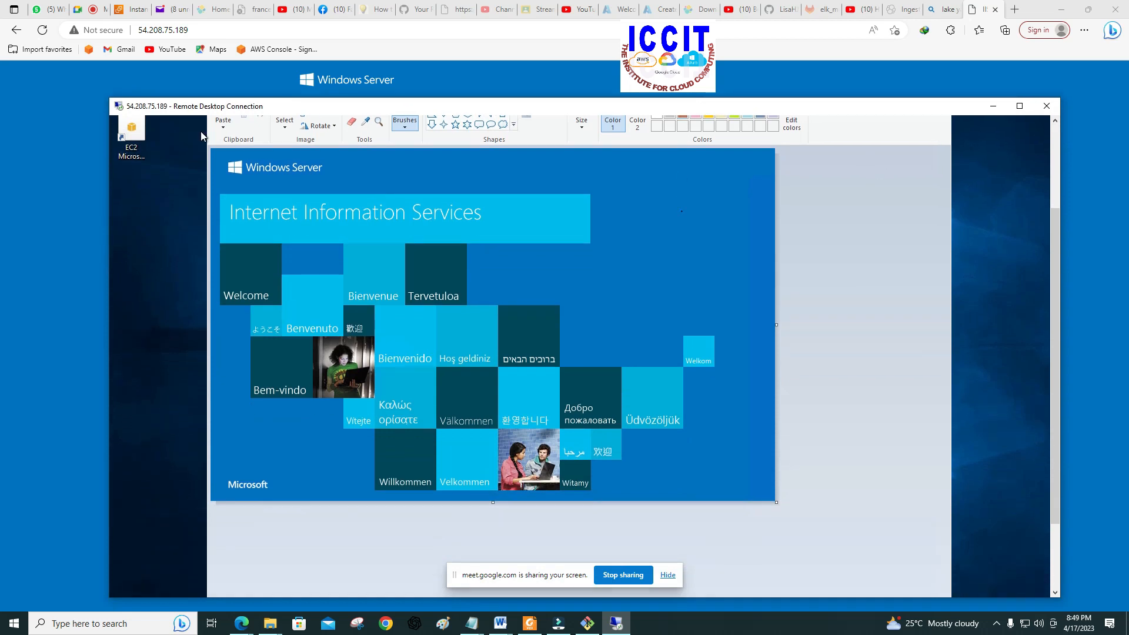
drag(733, 108, 682, 33)
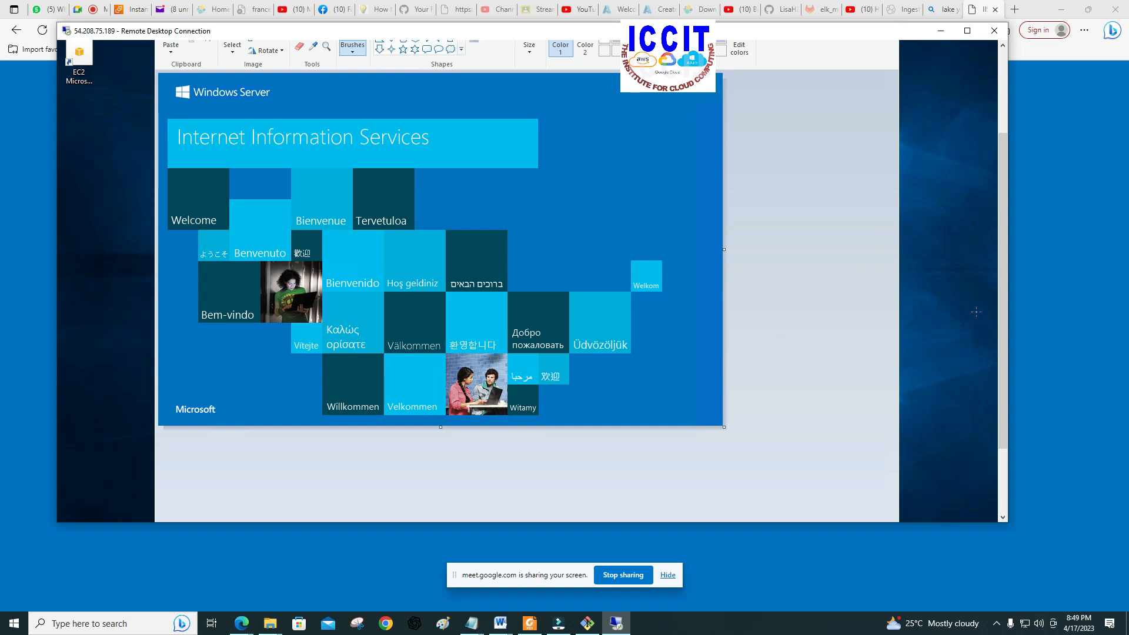
mouse_move(1000, 320)
mouse_down()
mouse_move(993, 200)
mouse_move(894, 148)
mouse_up()
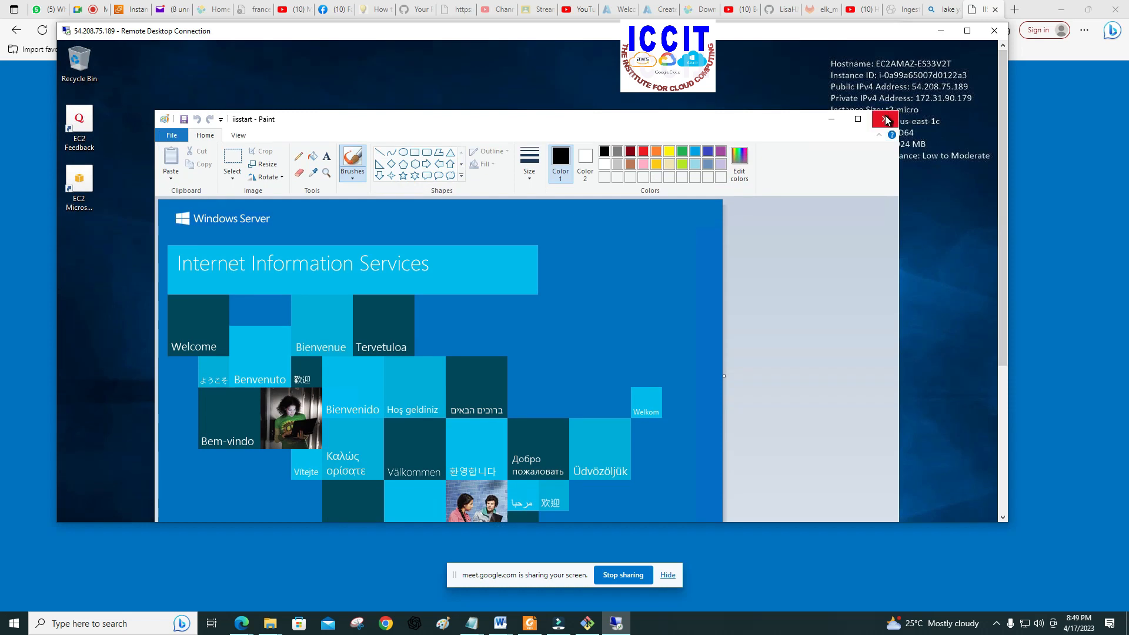
click(885, 119)
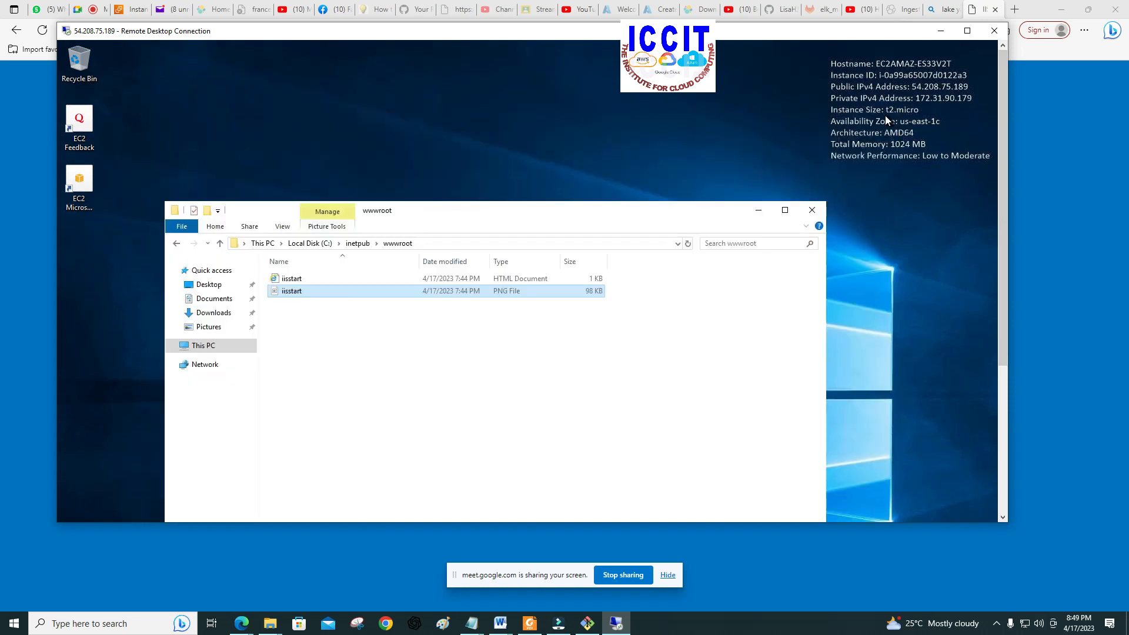
Step: Delete both default iisstart files from the wwwroot folder
click(318, 322)
drag(330, 313, 270, 269)
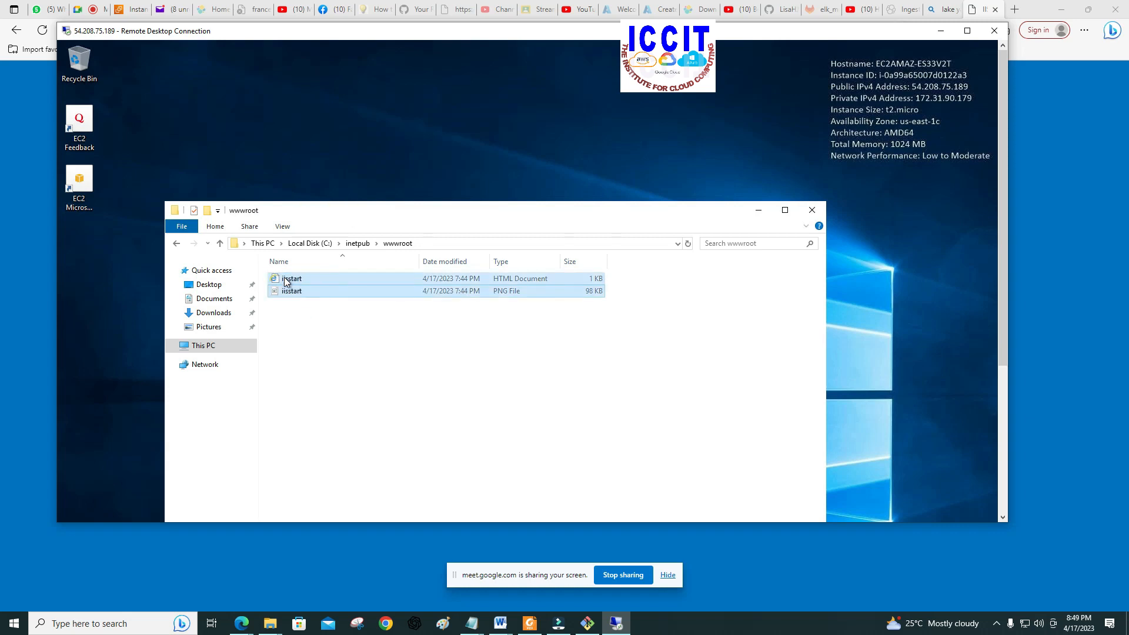
right_click(286, 281)
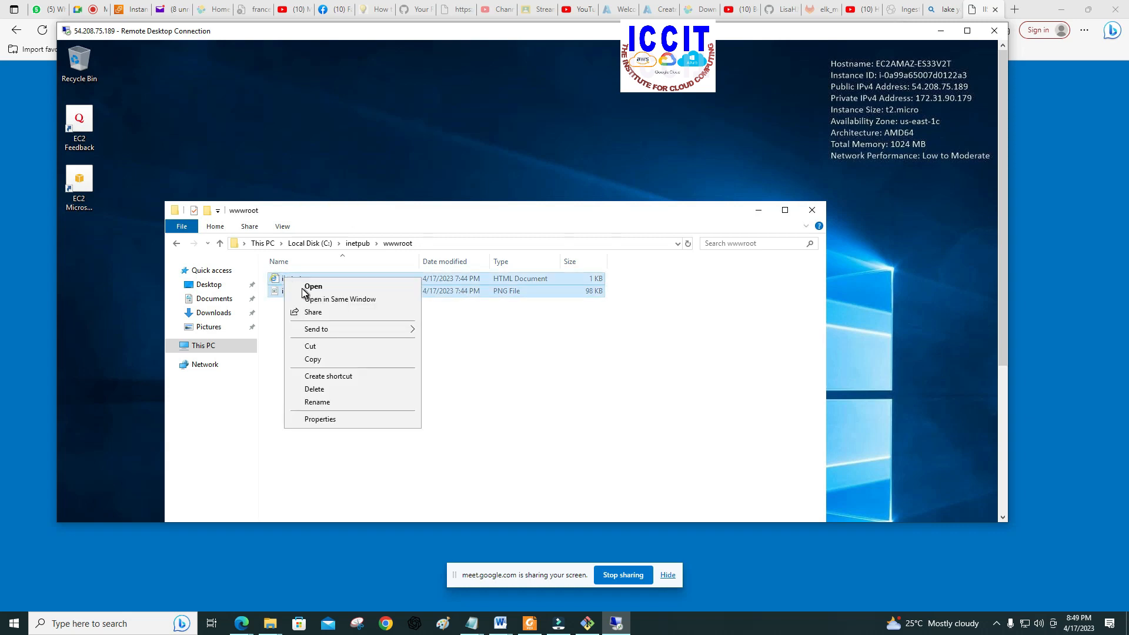
click(312, 389)
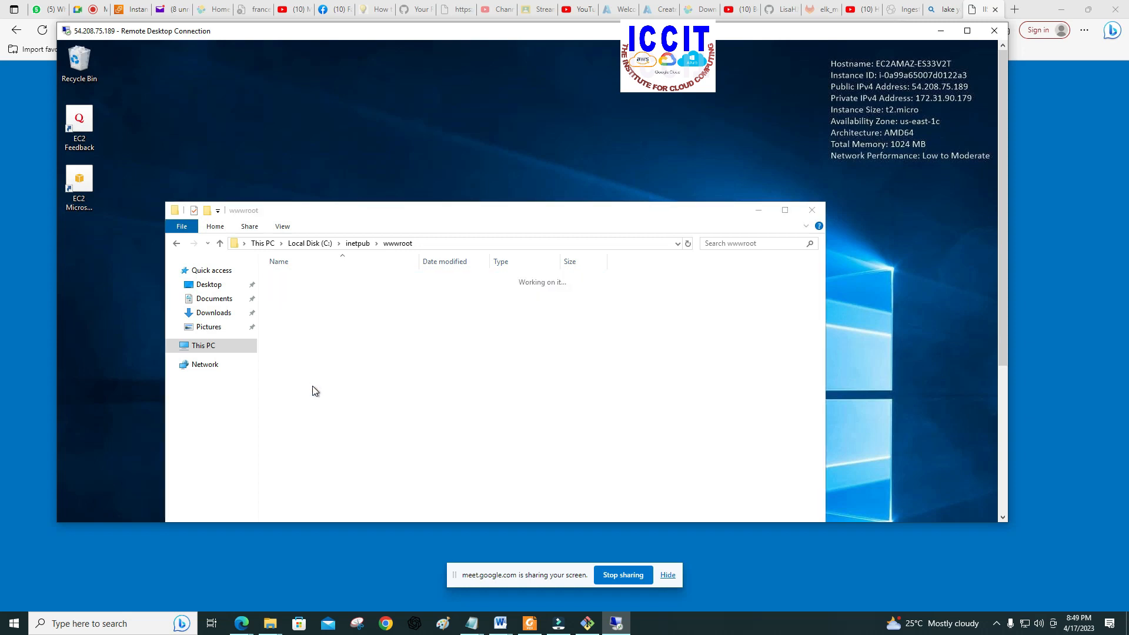
click(299, 292)
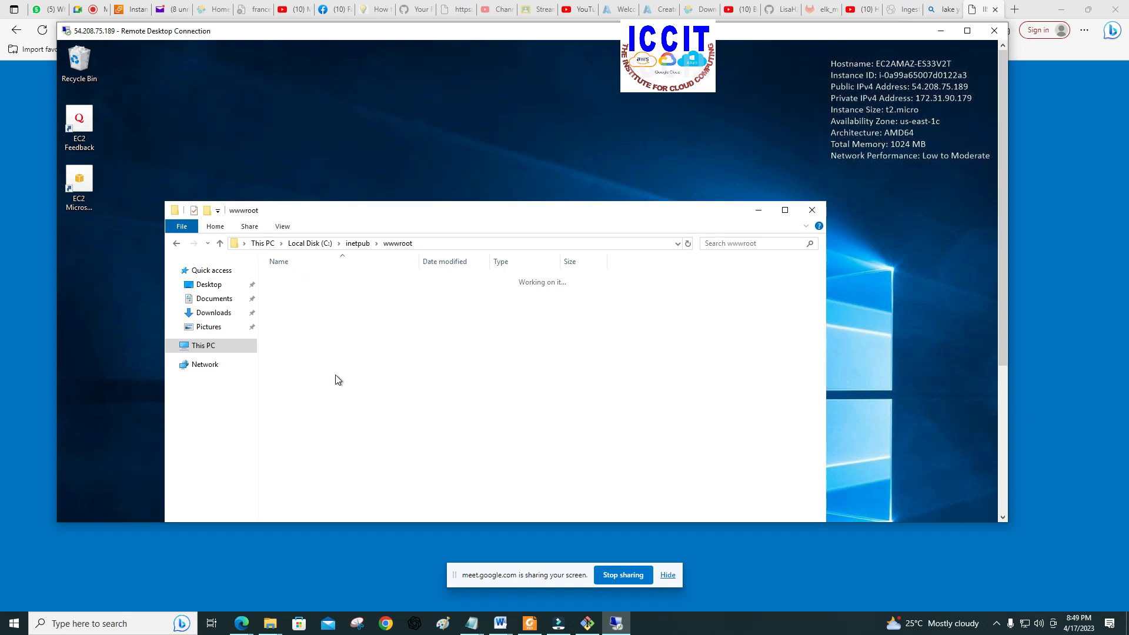
click(66, 623)
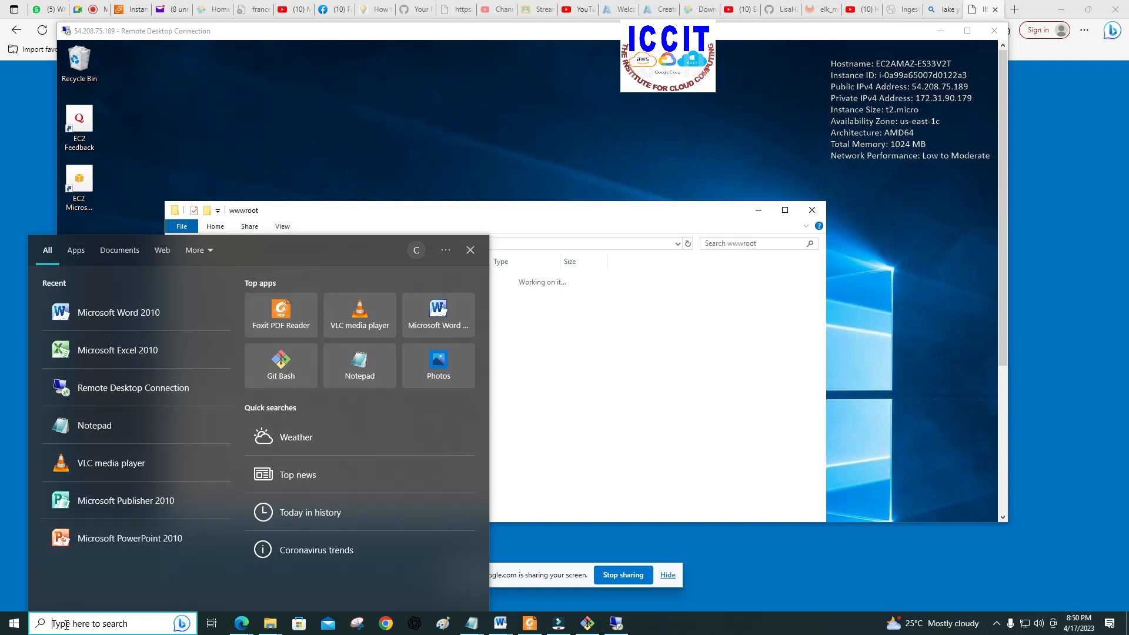
click(94, 425)
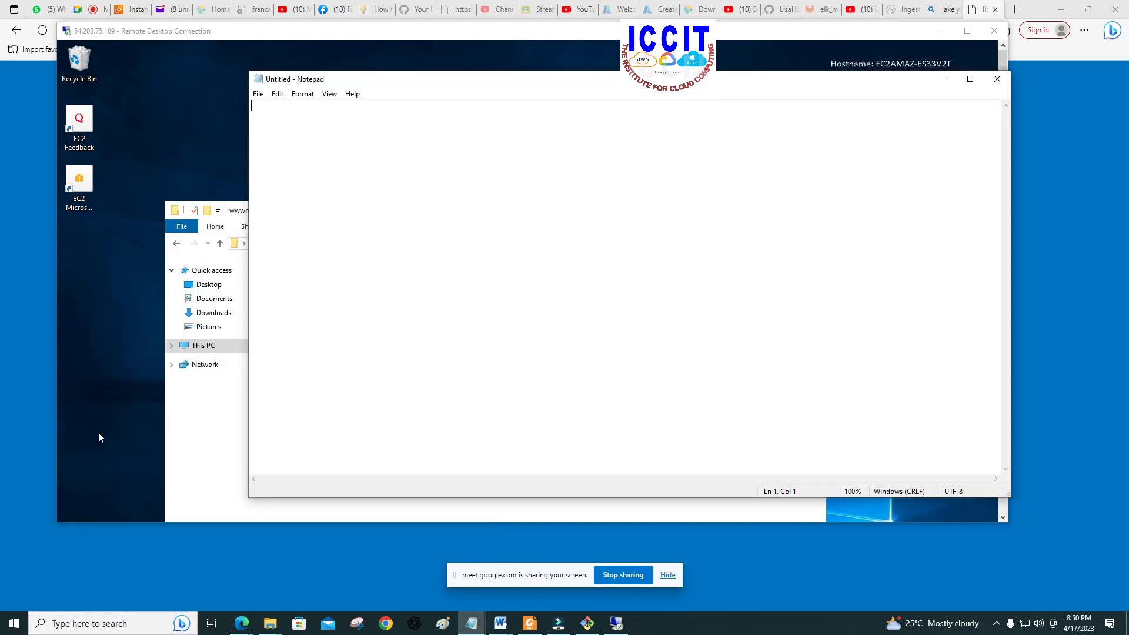
drag(379, 81, 312, 97)
click(935, 95)
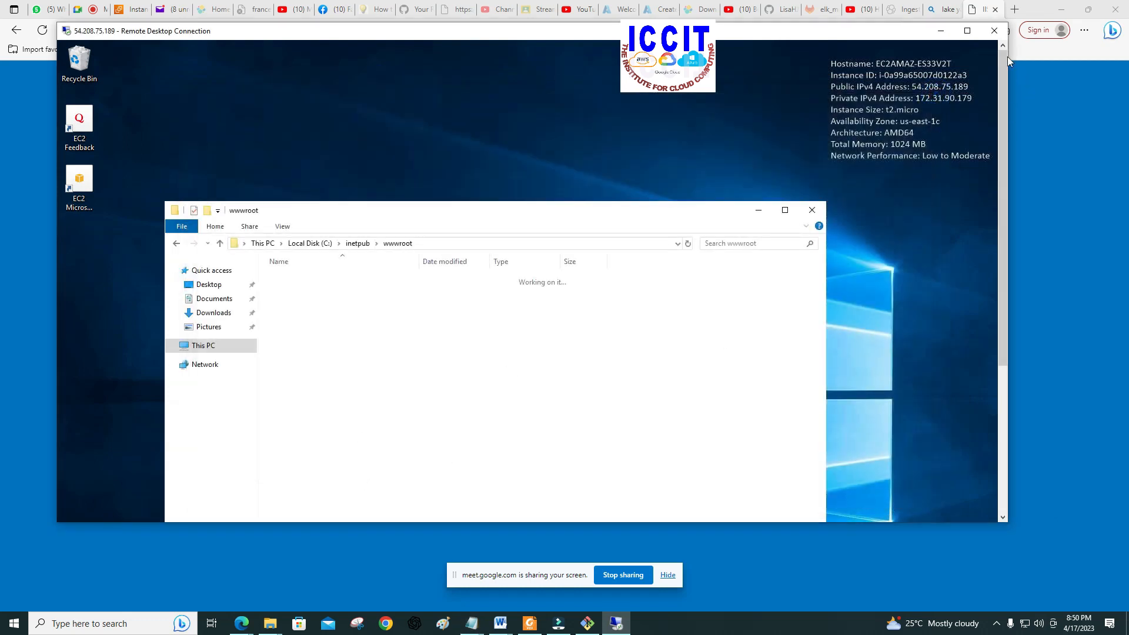
Step: Enlarge the remote desktop window, find and open Notepad on the Windows server, and move the blank document clear of the desktop icons
click(967, 30)
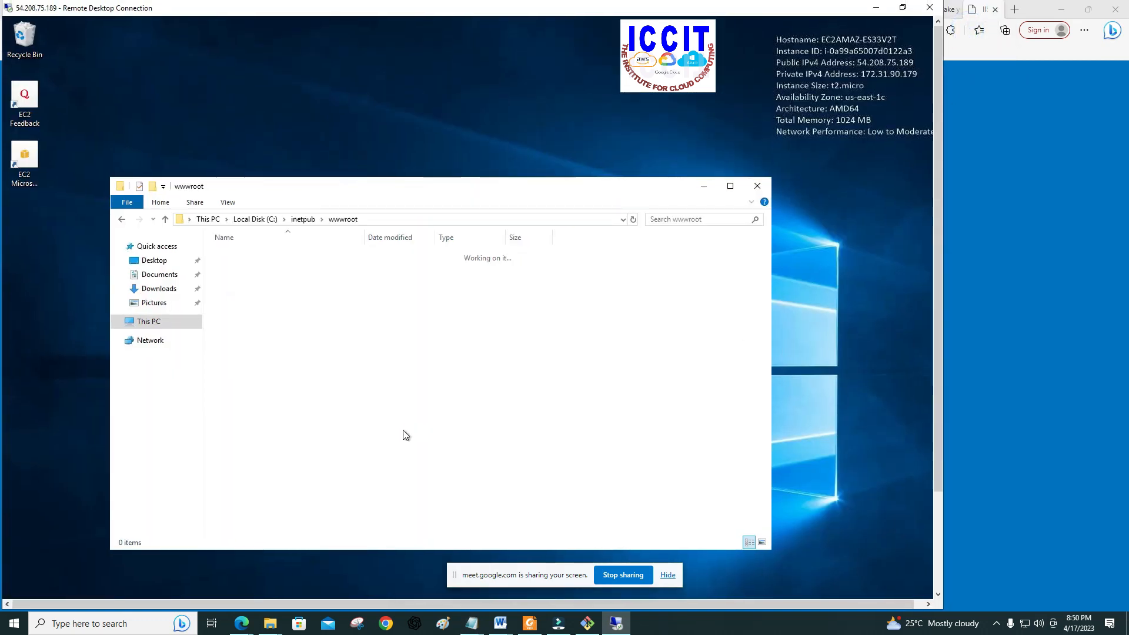
drag(939, 312, 924, 506)
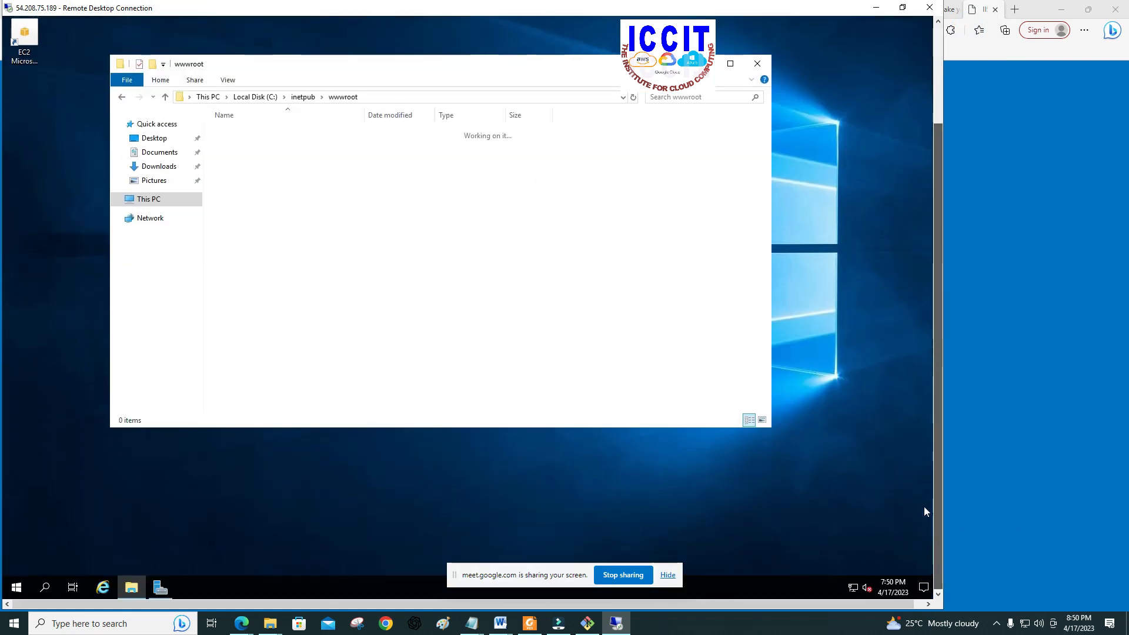
click(42, 588)
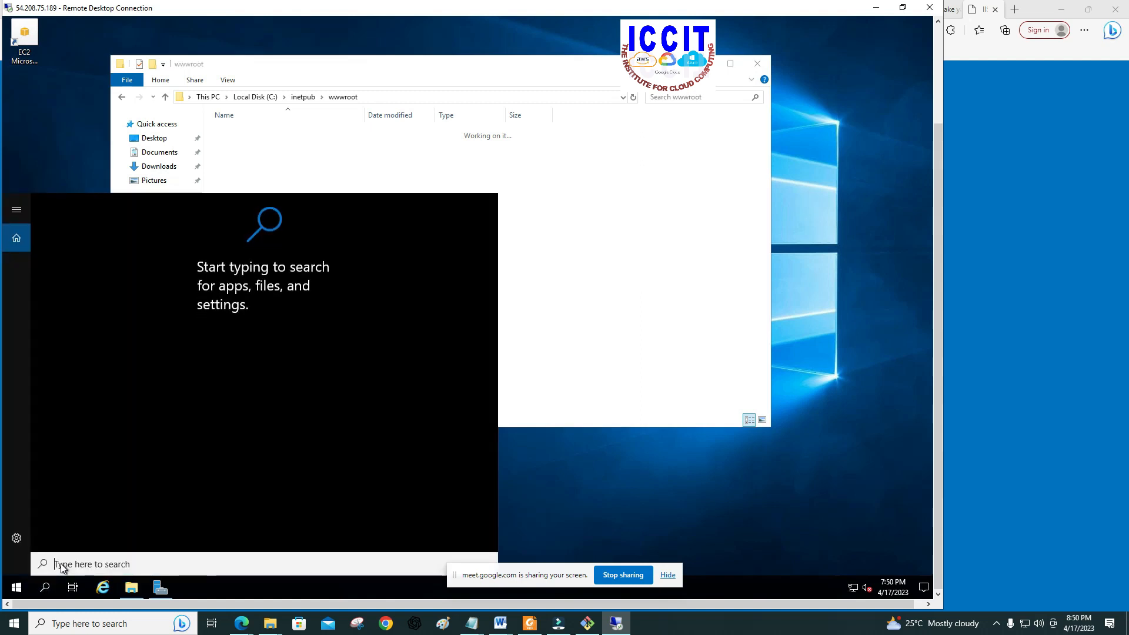
text(n)
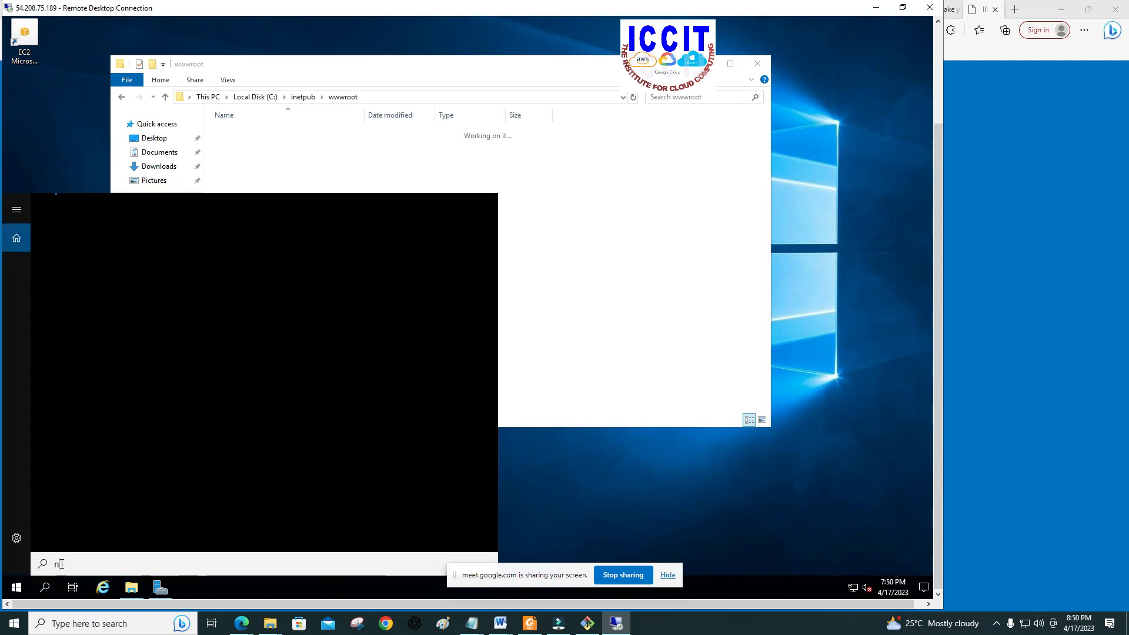
text(oty)
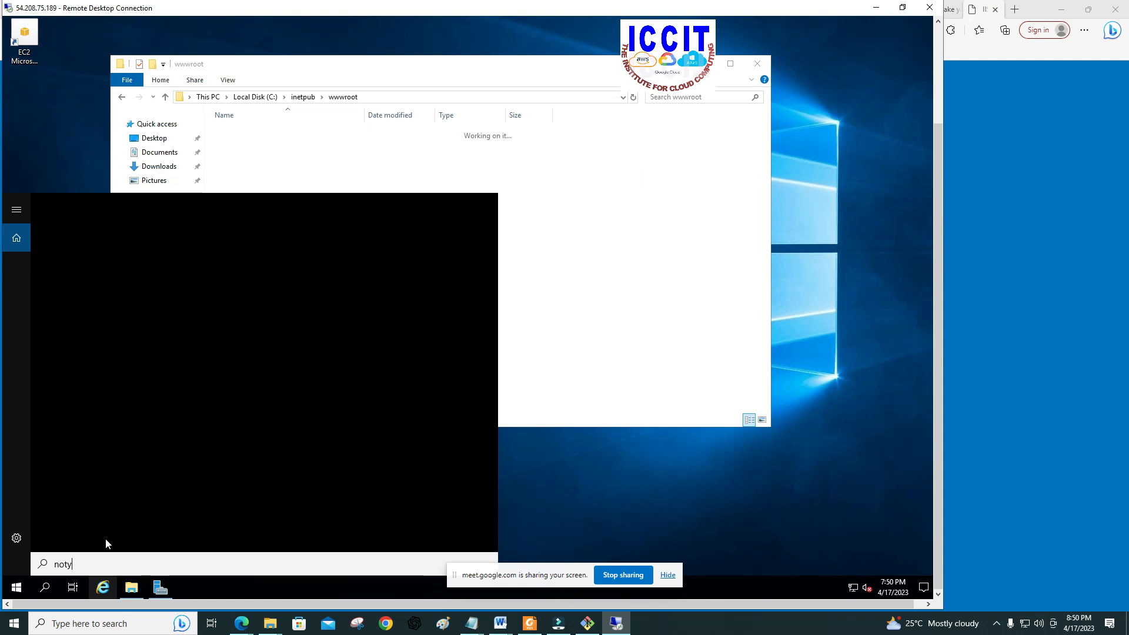
key(BackSpace)
click(68, 266)
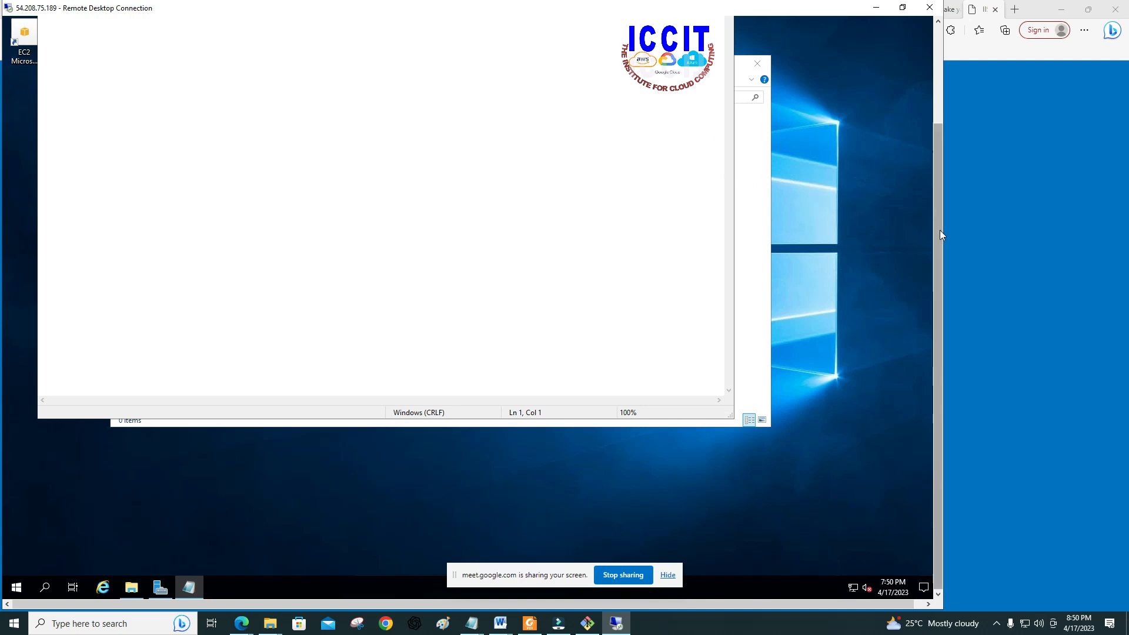
drag(939, 230, 943, 71)
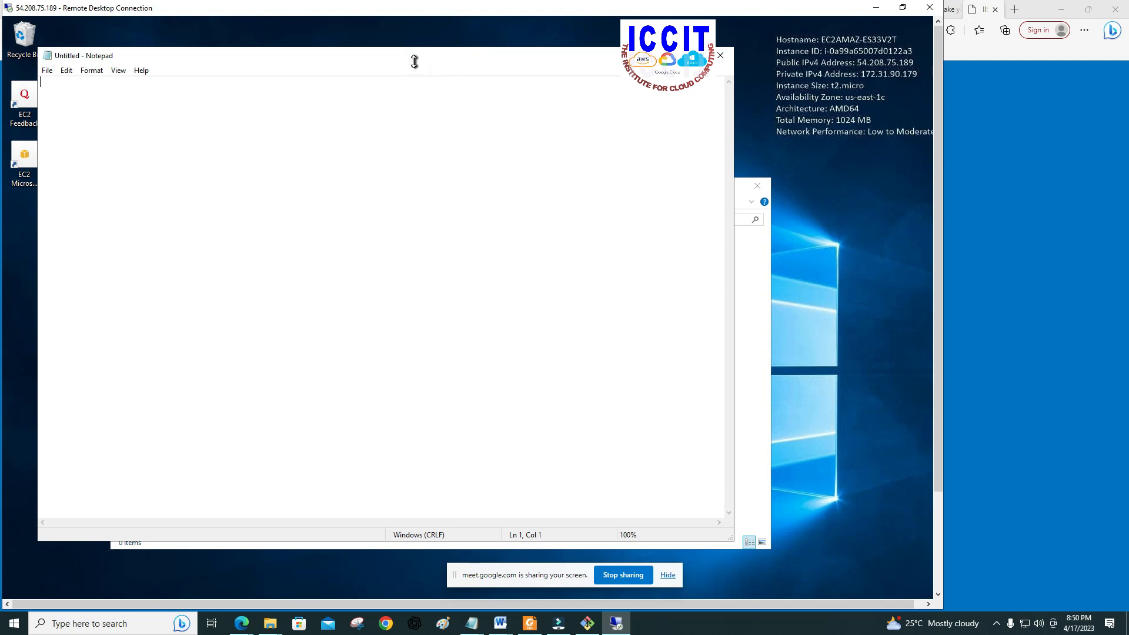
drag(414, 61, 515, 61)
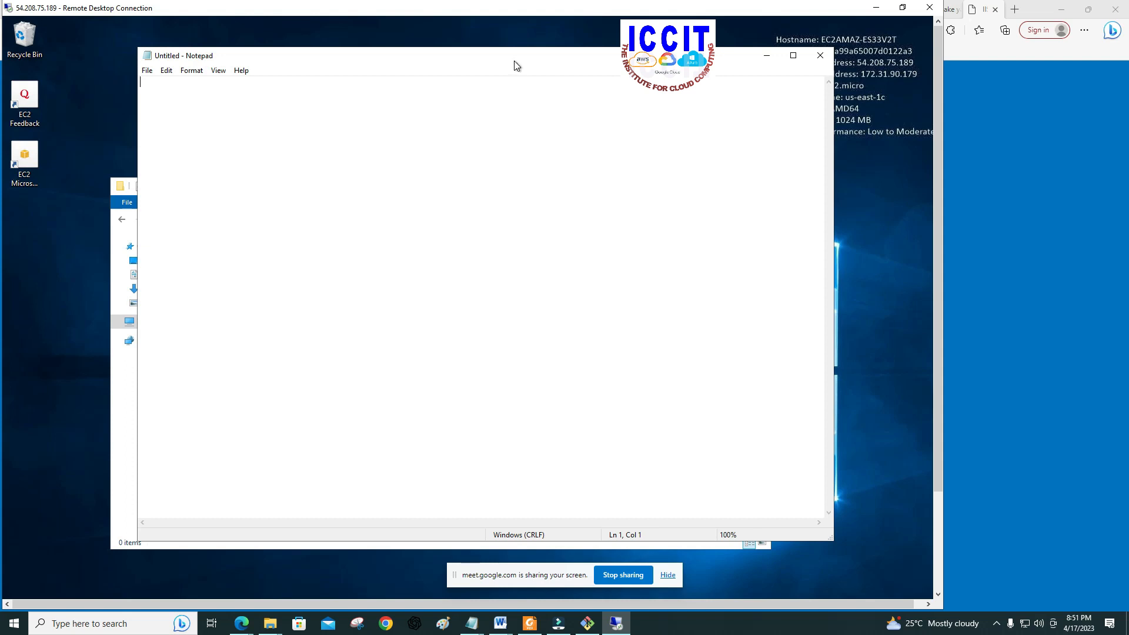
Step: Write "</h1> OUR AWS PAGE IS UP AND RUNNUING" on the first line of the blank Notepad document
text(<)
text(/h1)
text(>)
text(0UR AWS PAGE IS UP AND RUN)
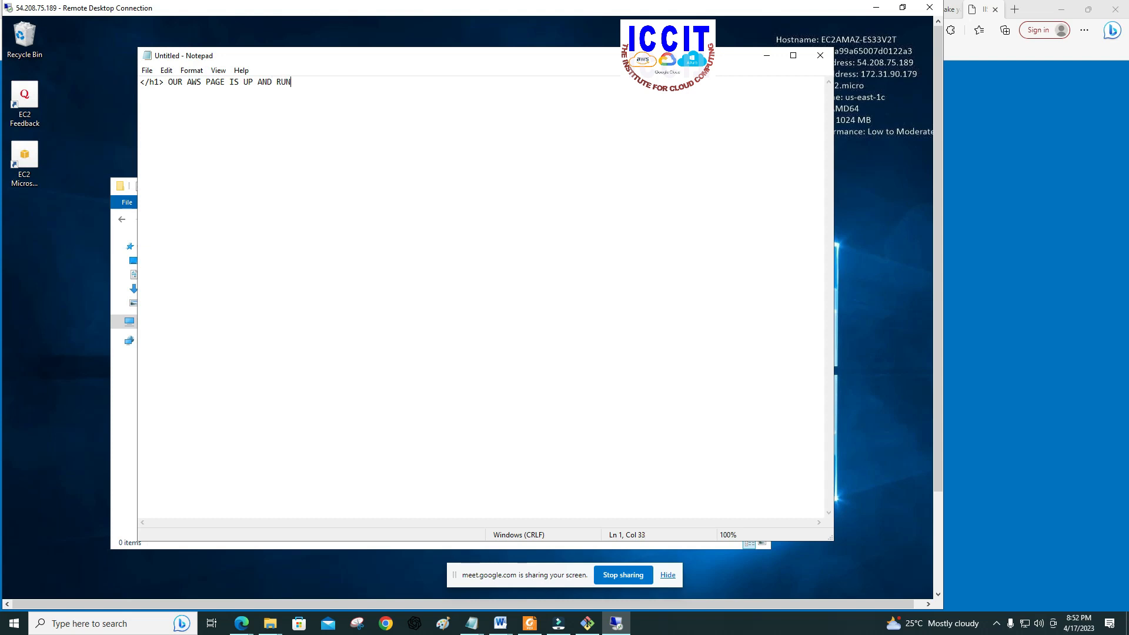
text(NUING</H1h)
Step: End the heading line with a lowercase closing tag </h1> and check the text between the tags
click(345, 84)
drag(168, 83, 282, 88)
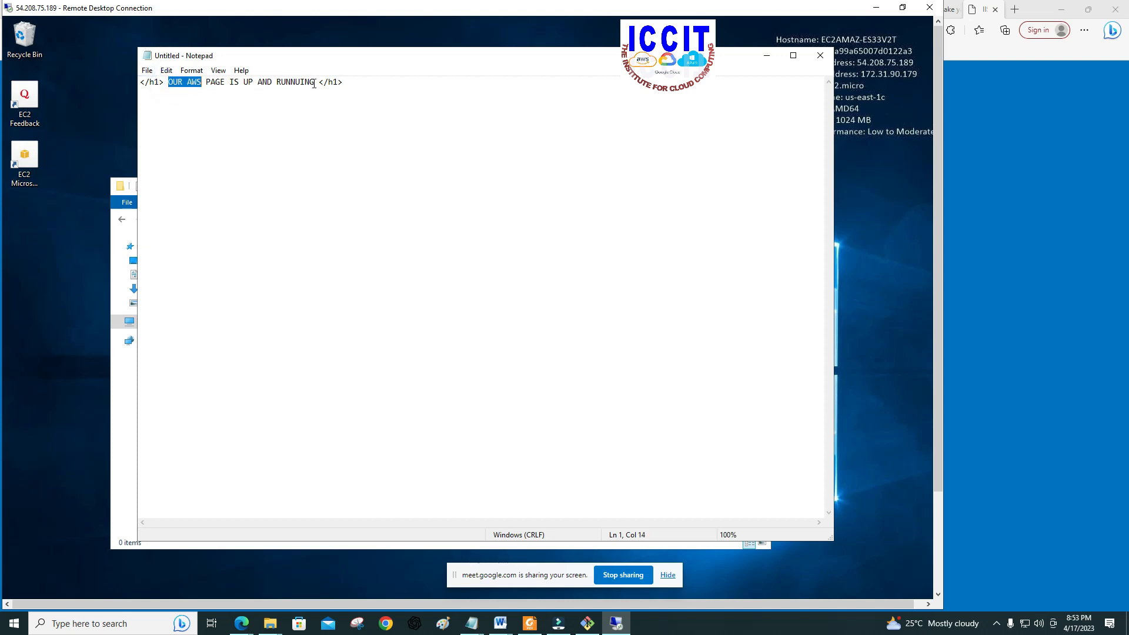
drag(316, 83, 316, 83)
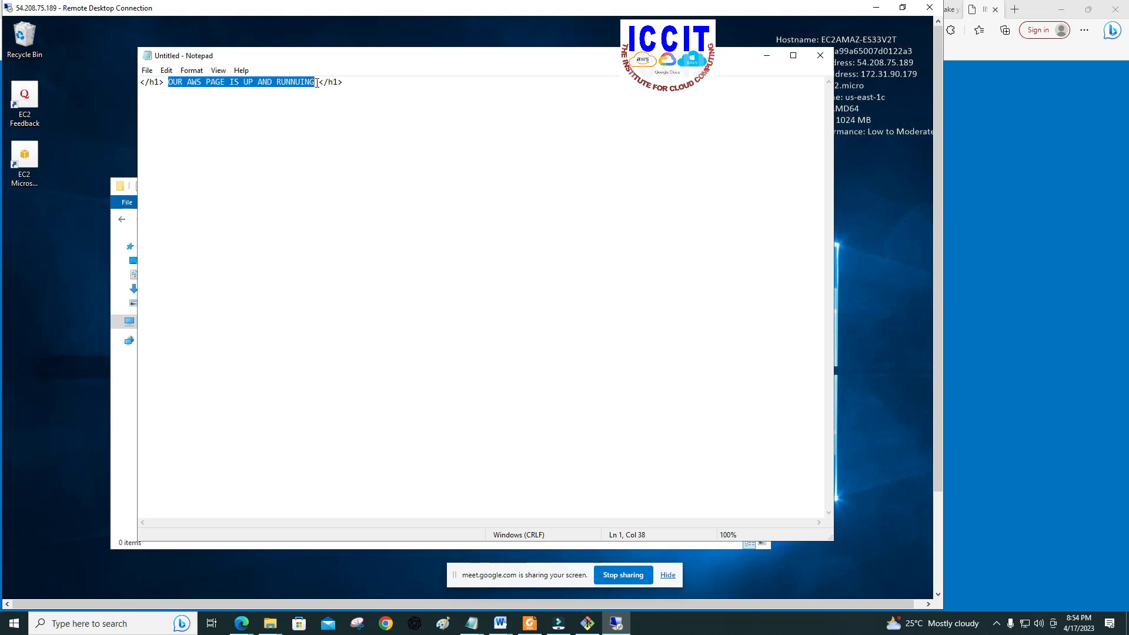
click(317, 134)
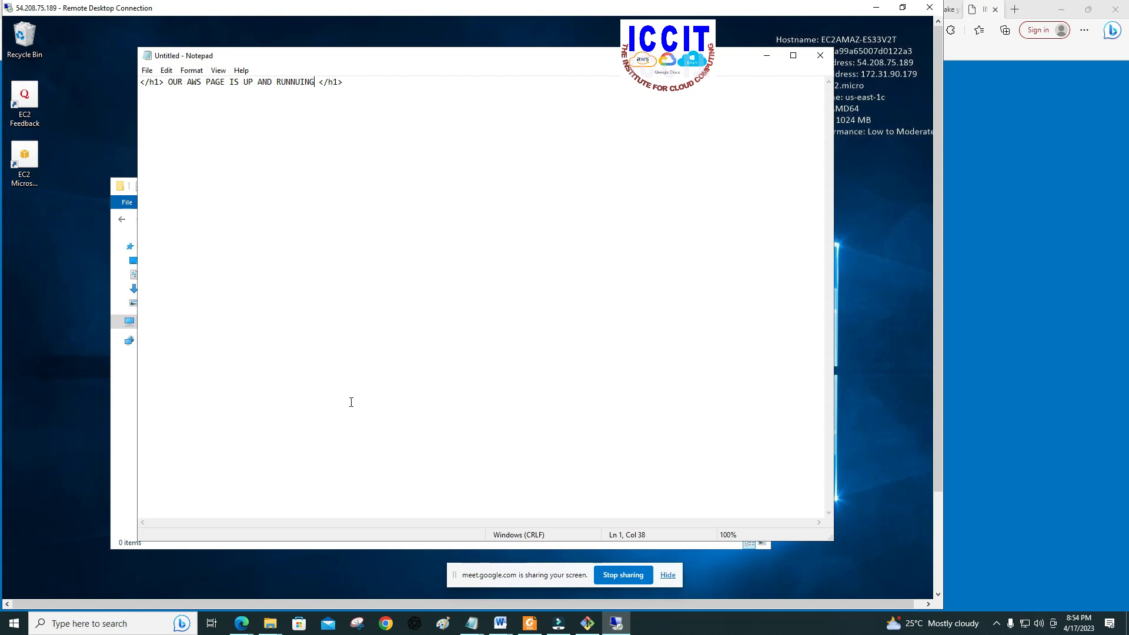
Step: Start saving the document with the file name index.html and the file type All Files
click(147, 71)
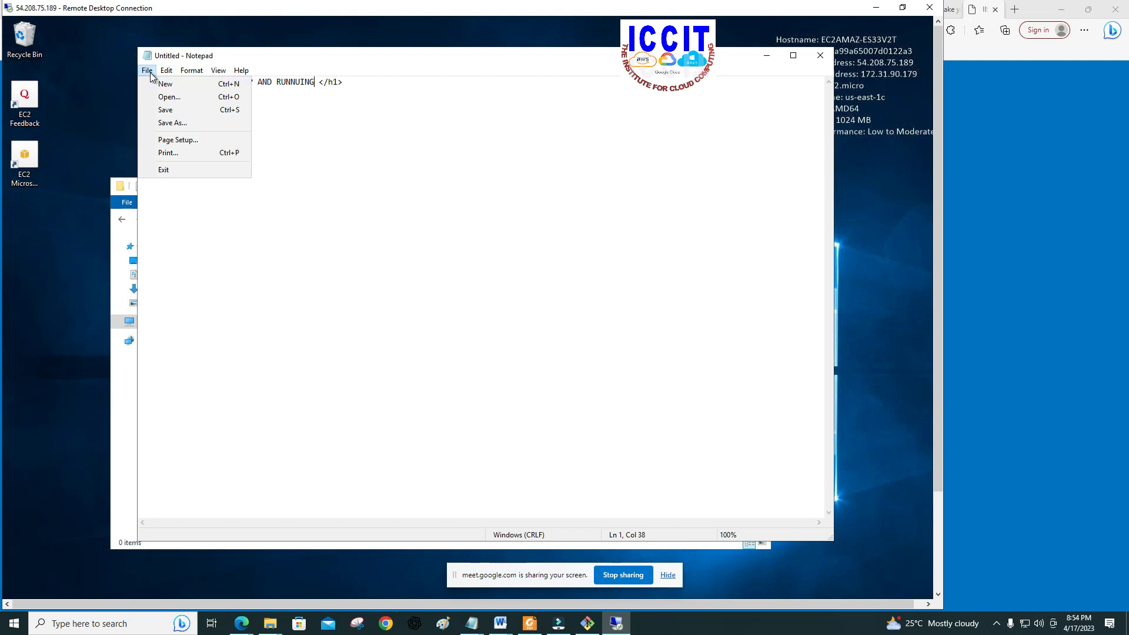
click(168, 111)
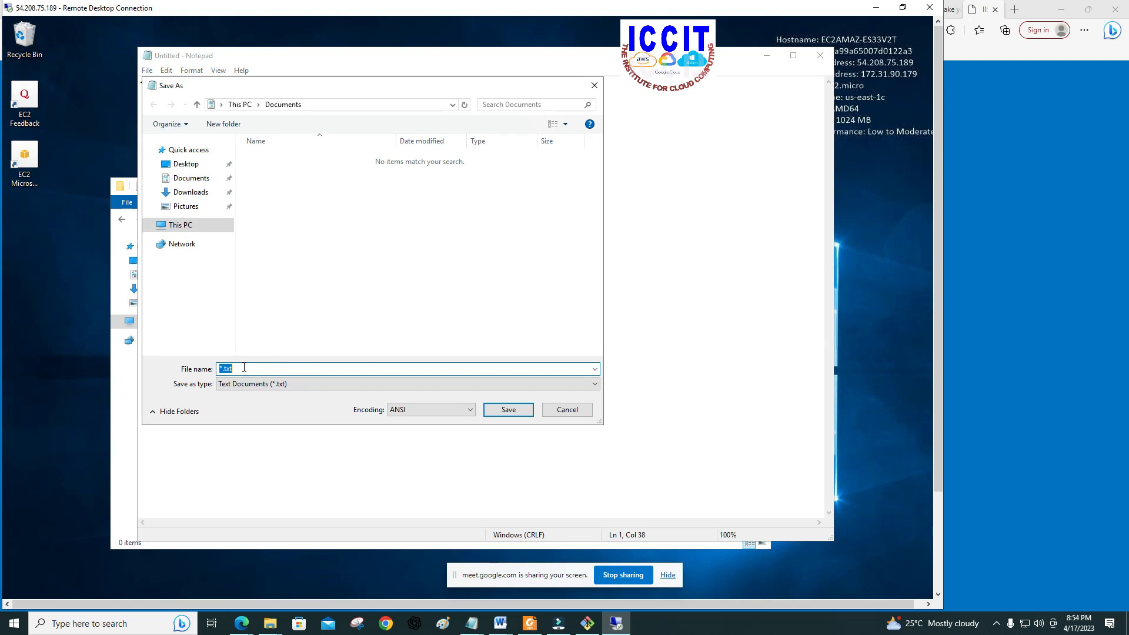
text(index.html)
click(302, 386)
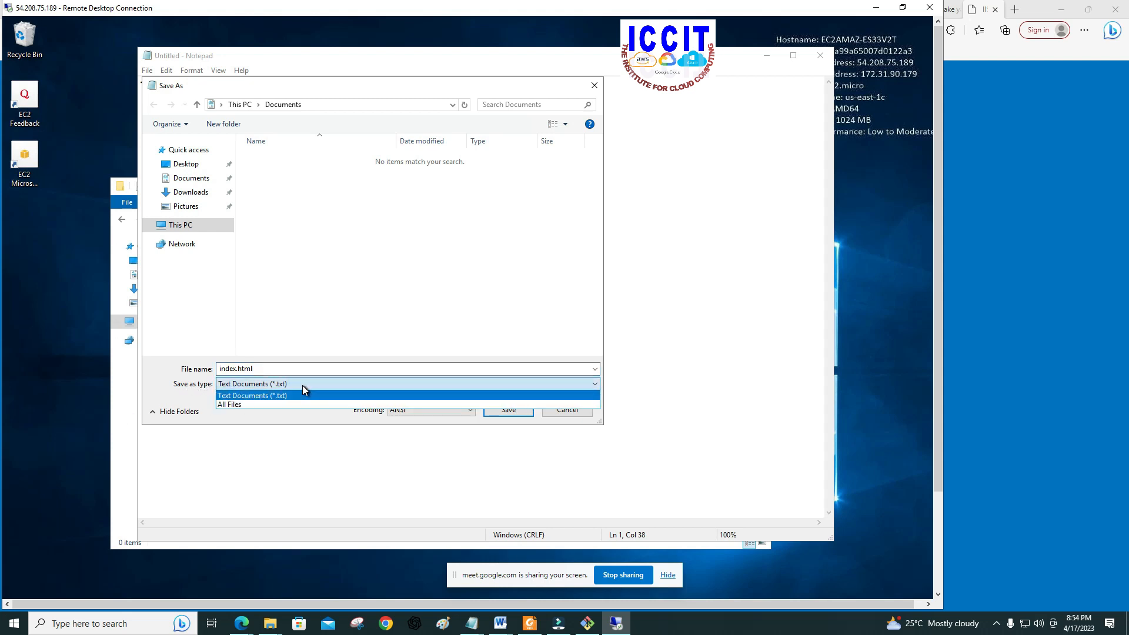
click(291, 405)
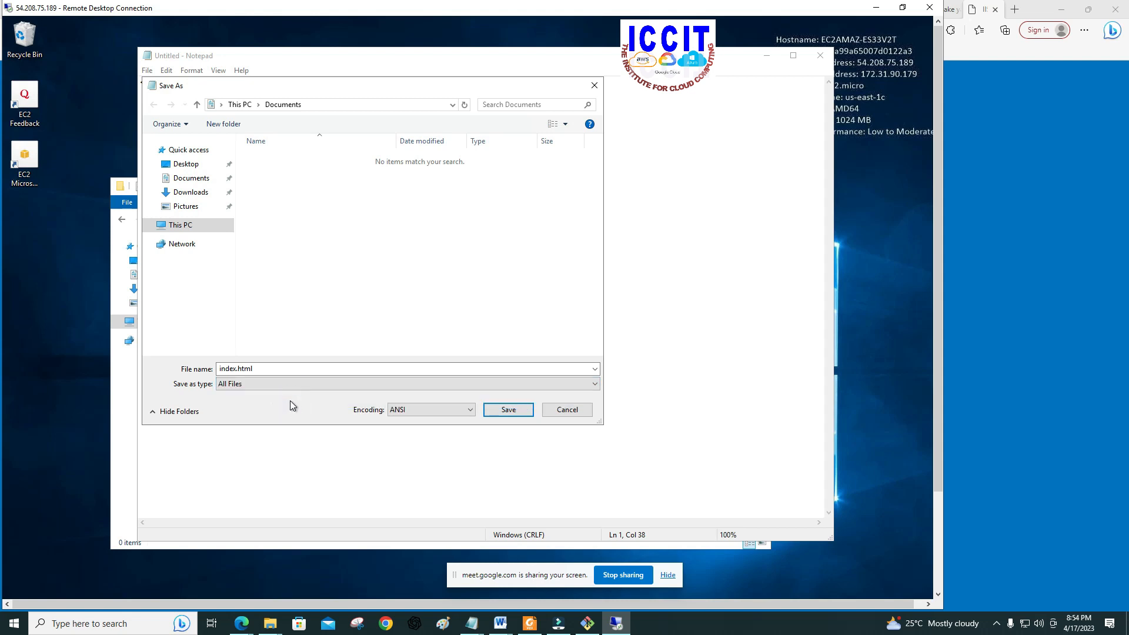
double_click(221, 369)
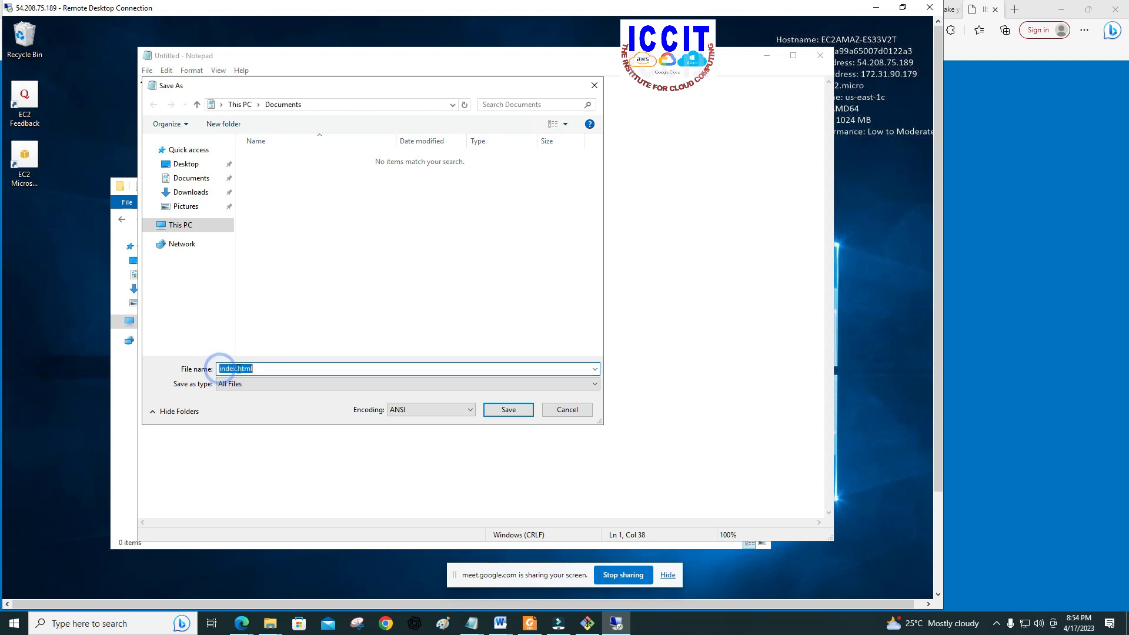
click(248, 385)
click(244, 405)
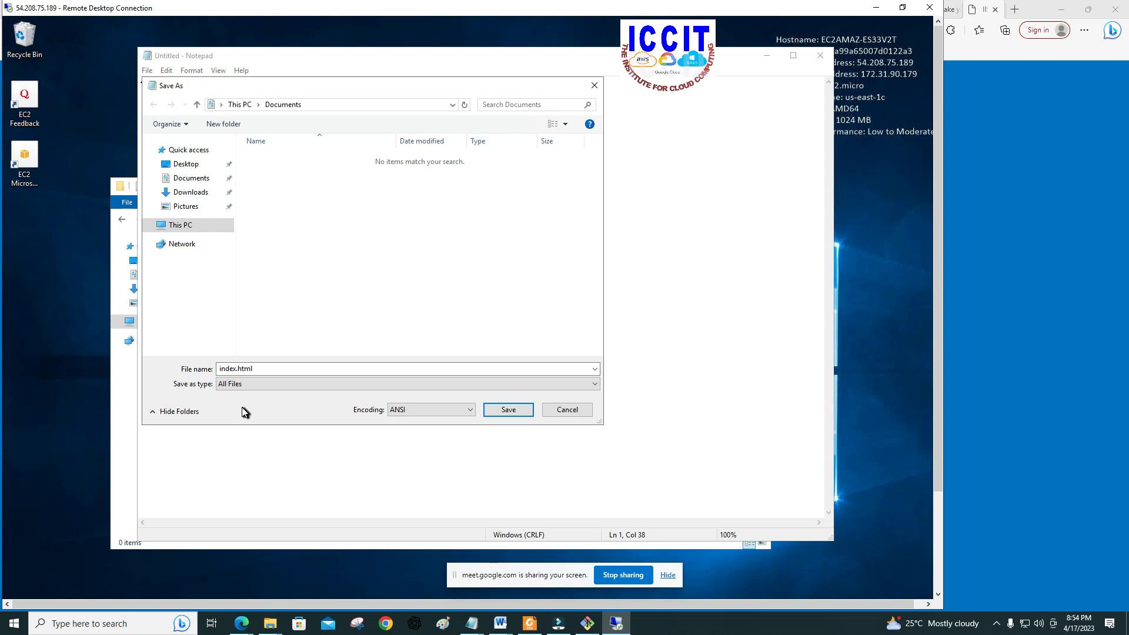
Step: Save index.html in the wwwroot folder under inetpub on Local Disk (C:), and close Notepad
click(183, 228)
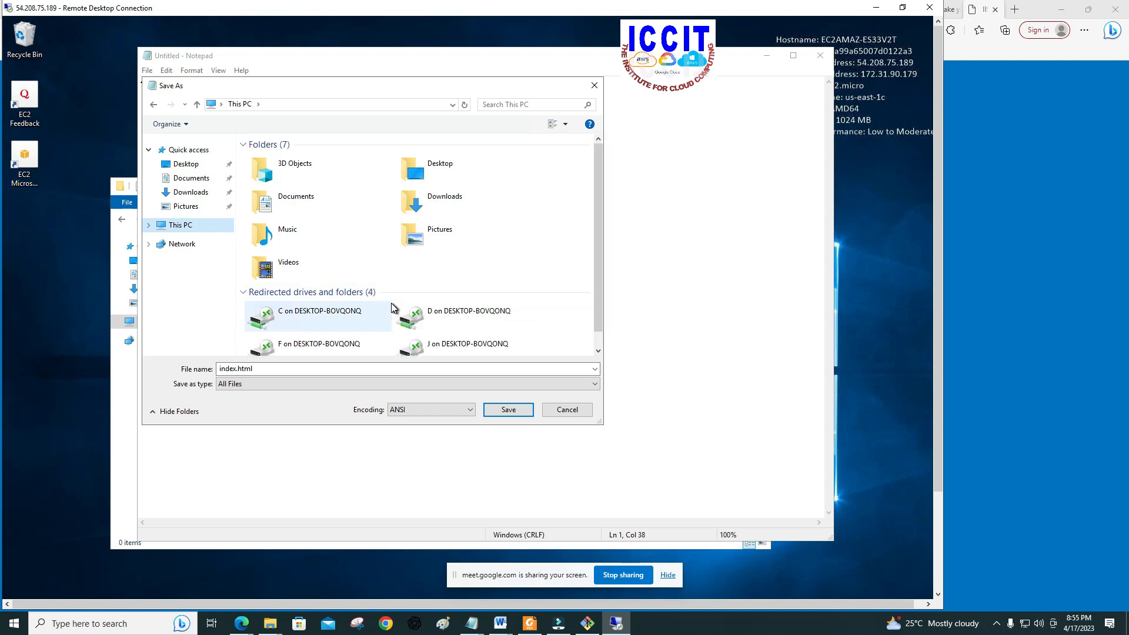
scroll(597, 296, down, 1)
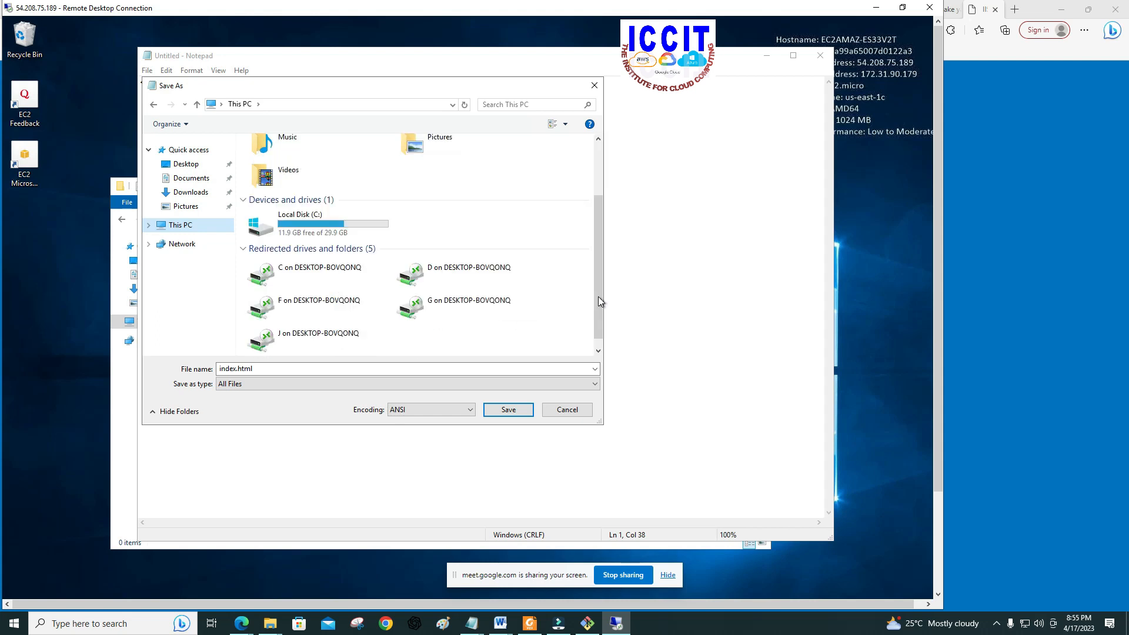
click(291, 224)
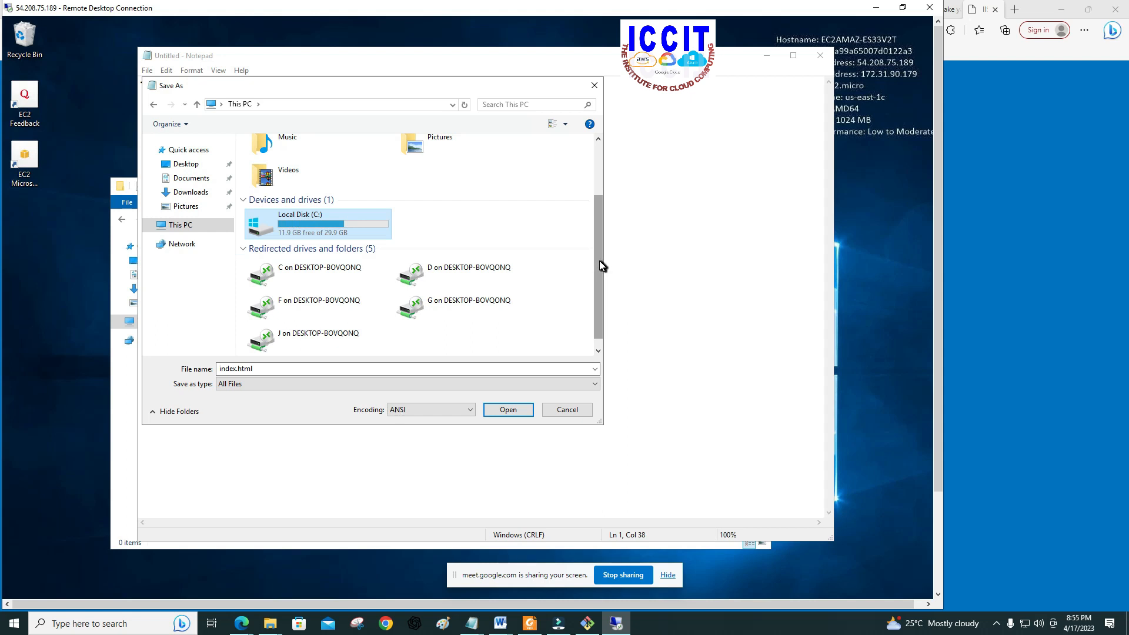
double_click(317, 231)
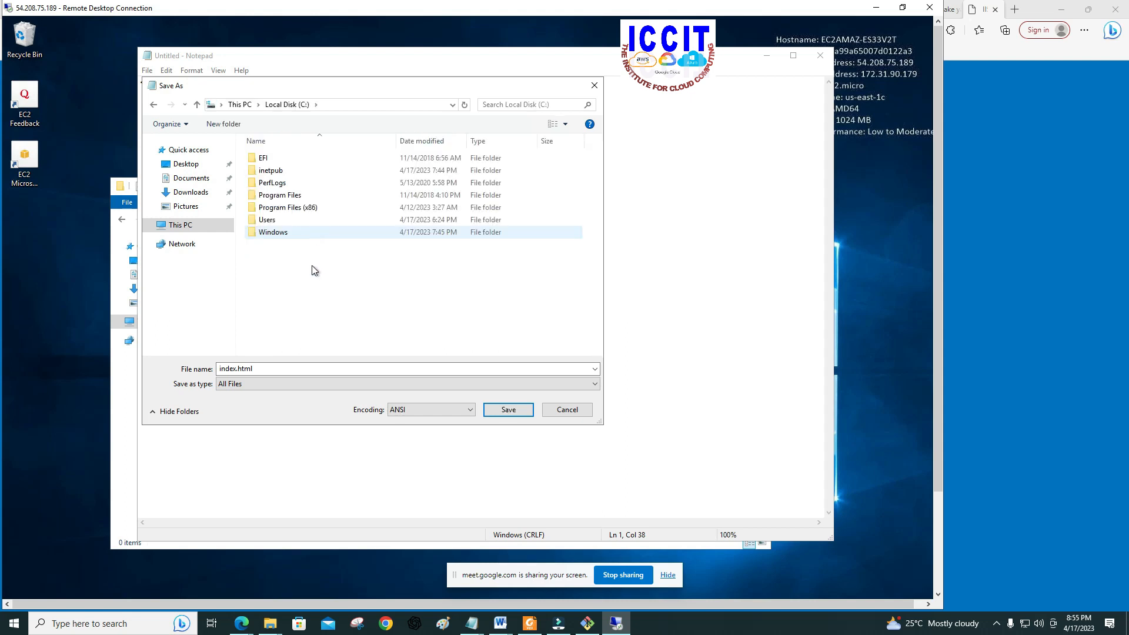
double_click(274, 172)
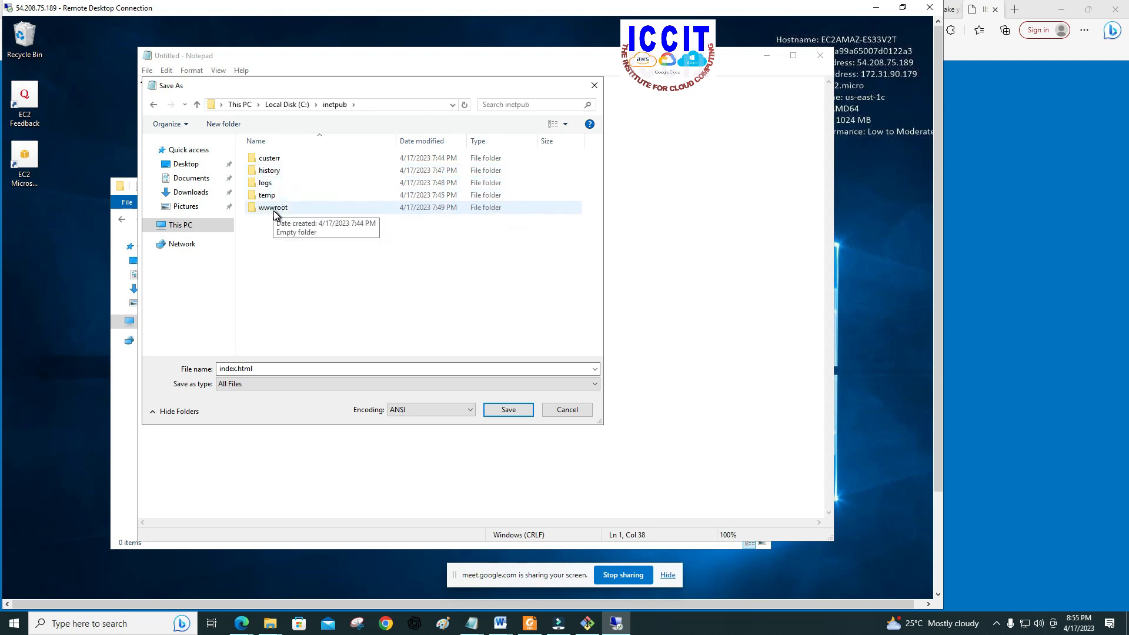
double_click(274, 209)
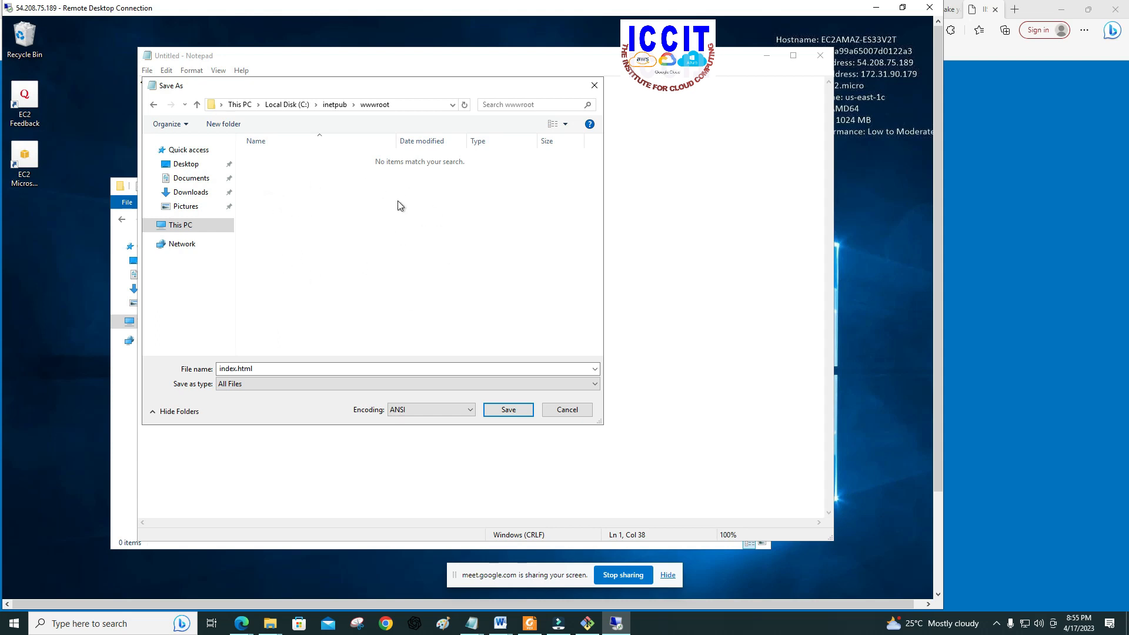
click(507, 411)
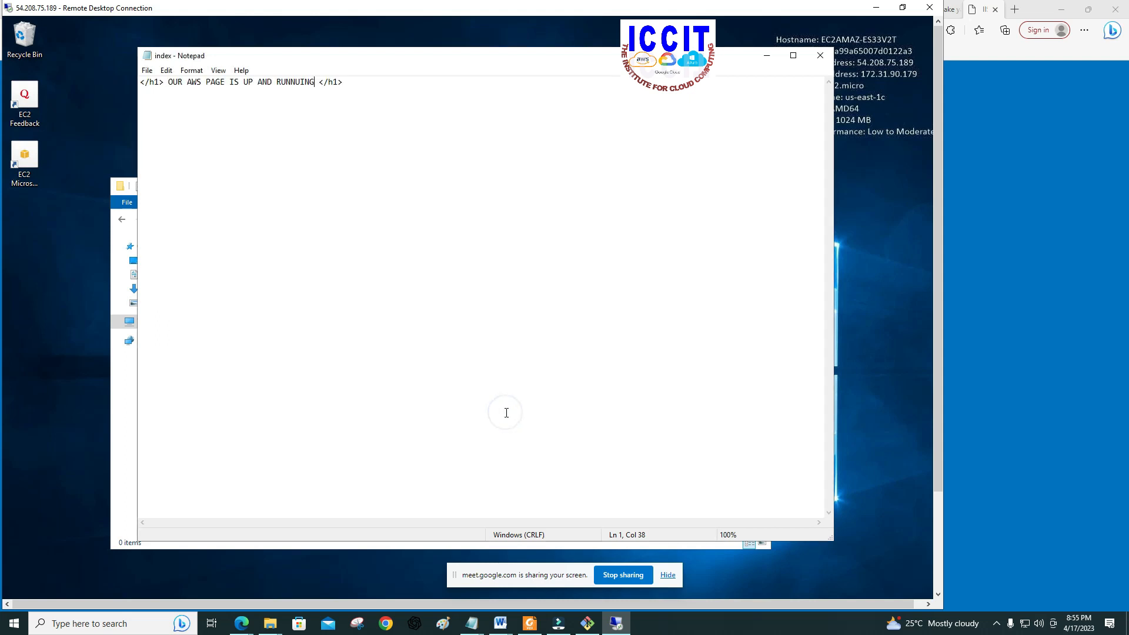
click(820, 56)
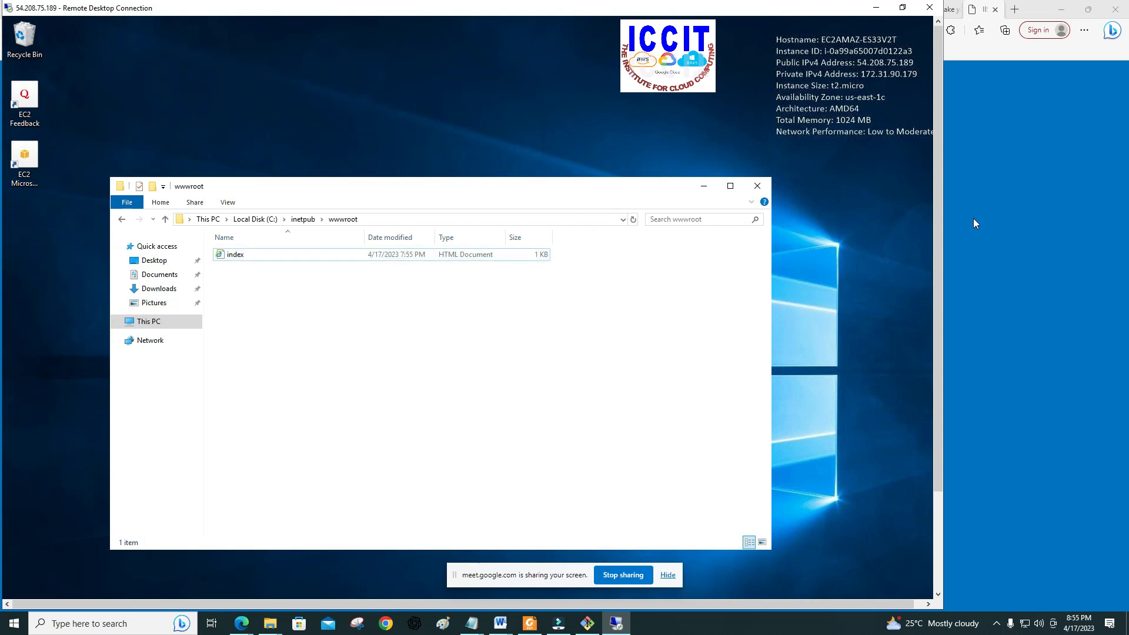
Step: Switch to the Edge browser, reload the page at 54.208.75.189, and check its text and address
click(1057, 108)
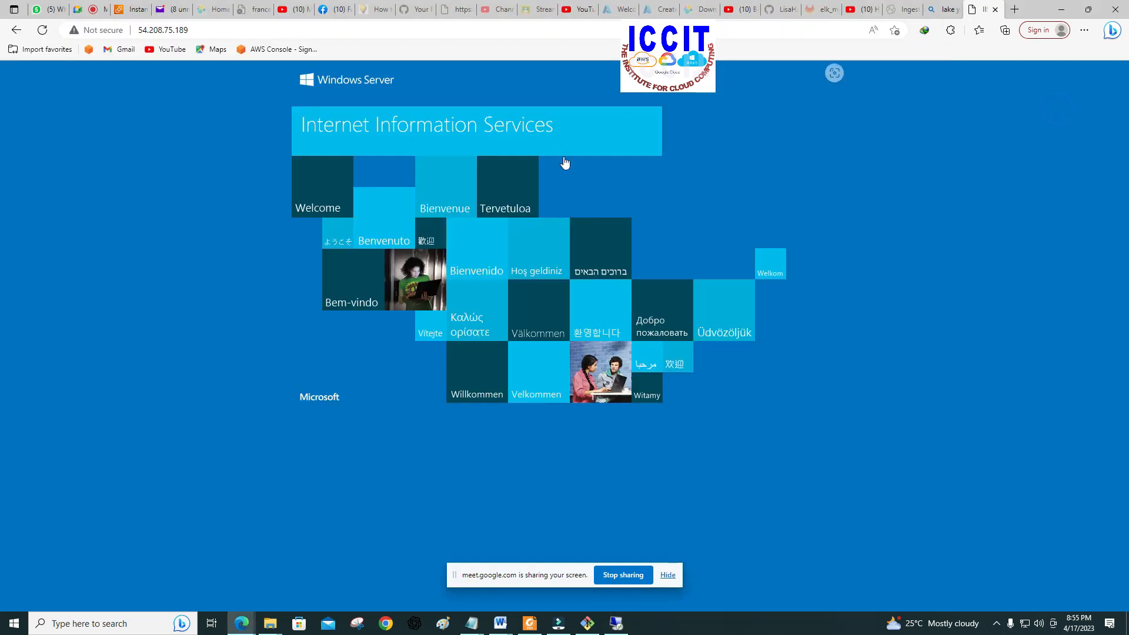
click(198, 29)
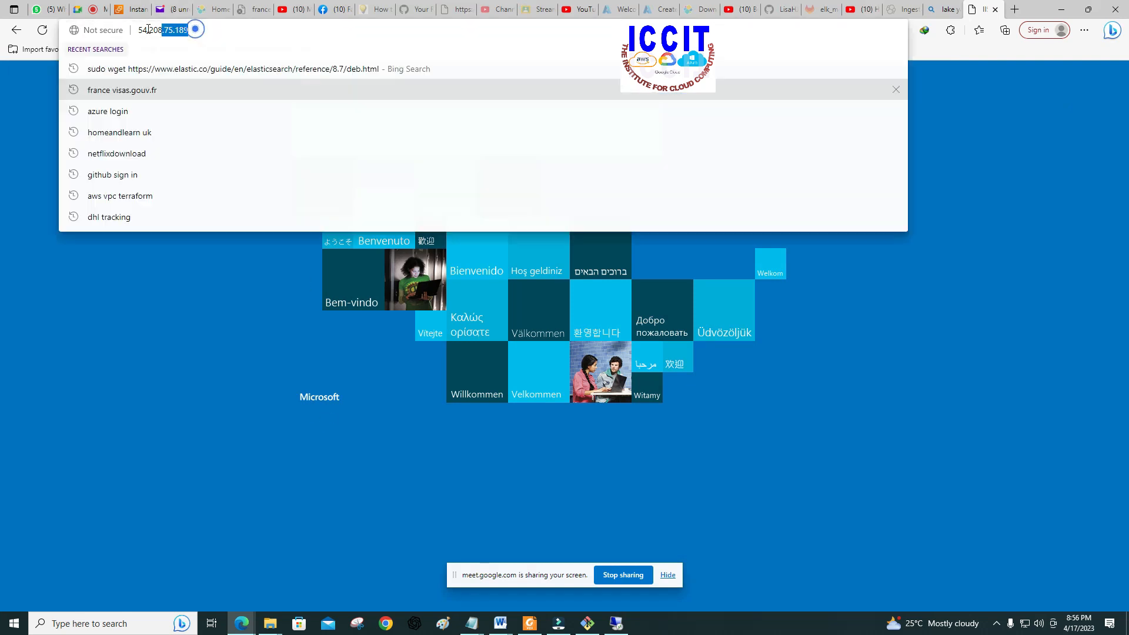
click(902, 333)
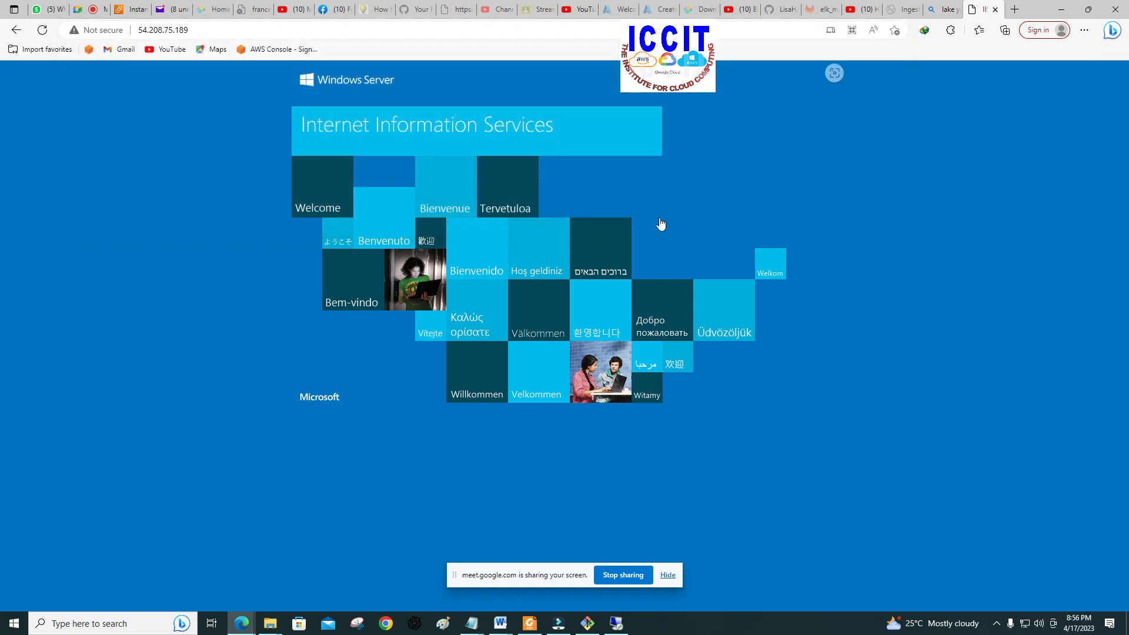
click(44, 30)
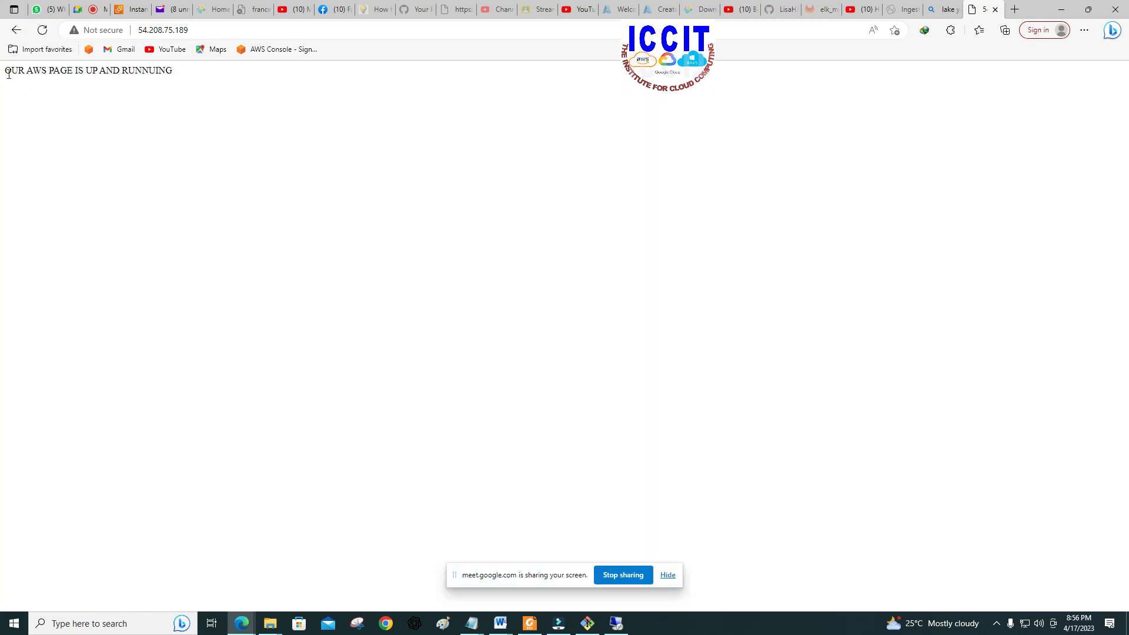
drag(4, 71, 174, 82)
drag(194, 27, 135, 30)
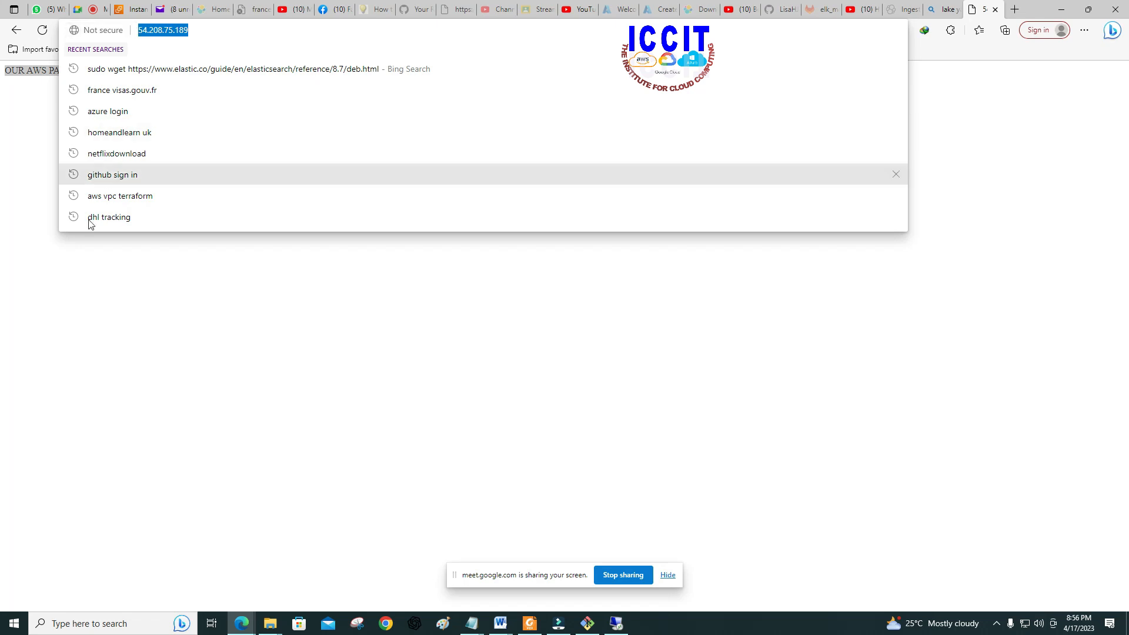
click(121, 307)
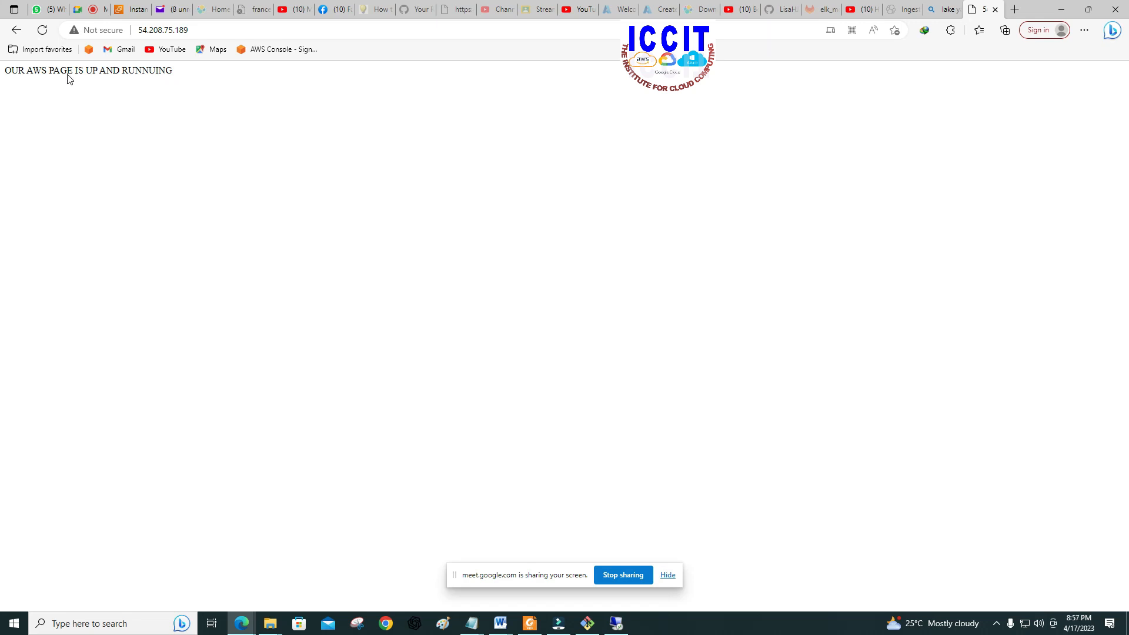
click(194, 31)
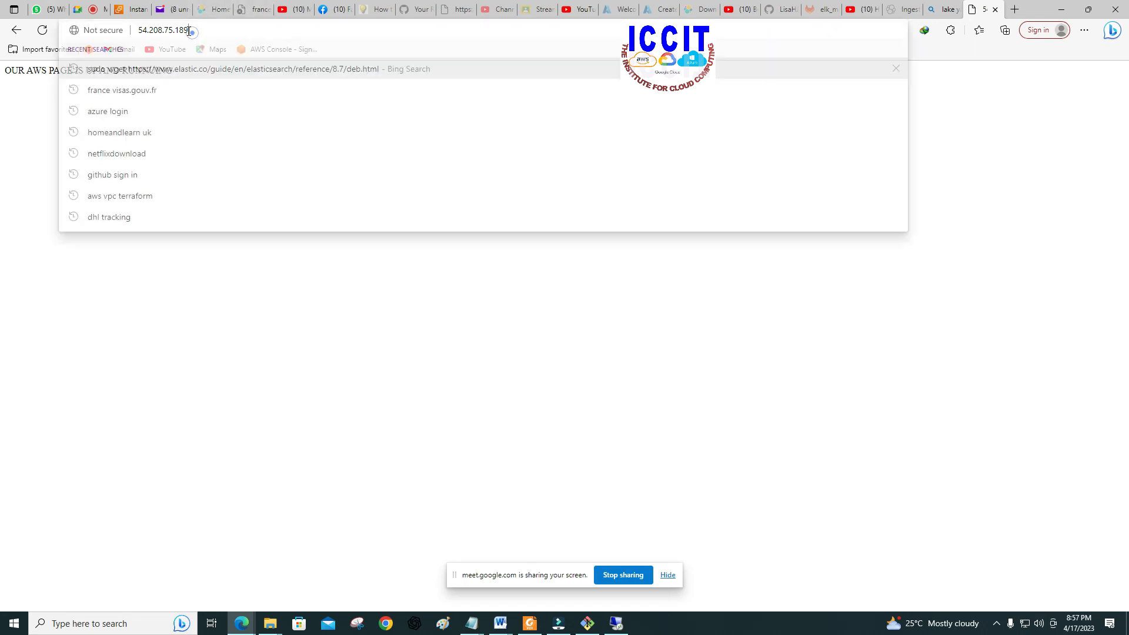
click(418, 351)
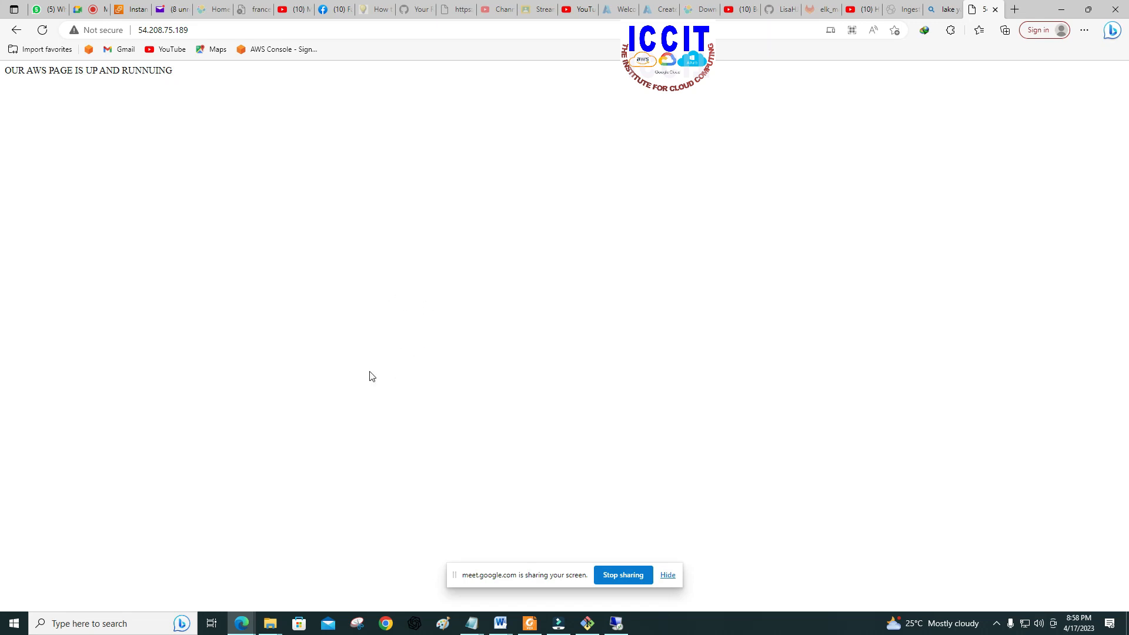
Step: Switch to Foxit PDF Reader and review the Webserver presentation backwards from the Linux Webserver slides to the Amazon Web Services title page
click(523, 628)
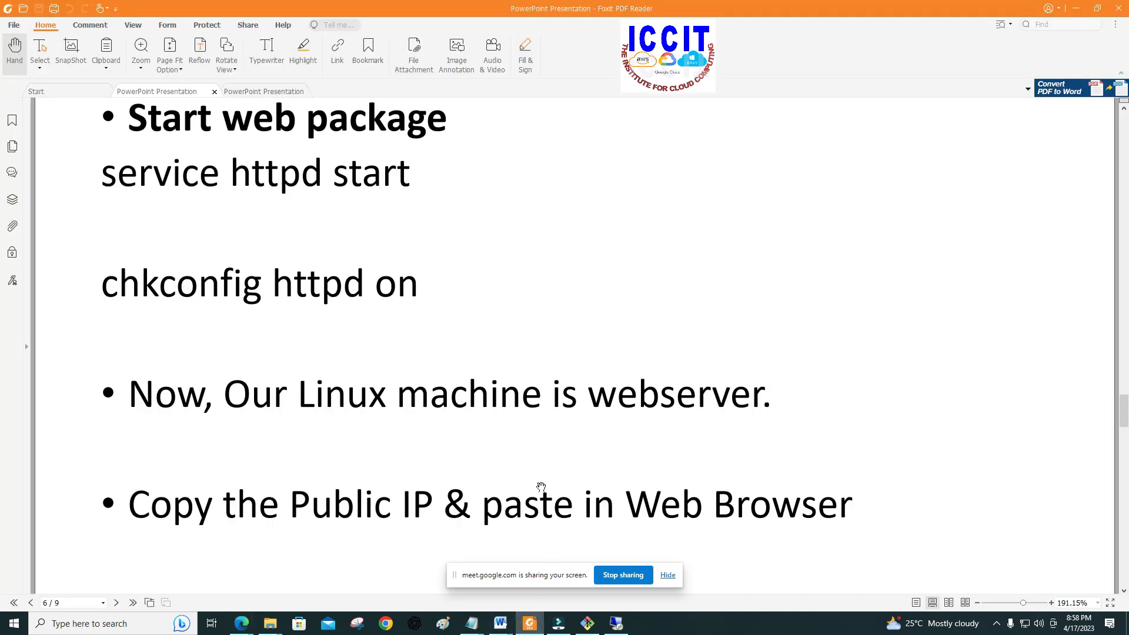
scroll(539, 487, up, 10)
scroll(541, 487, up, 15)
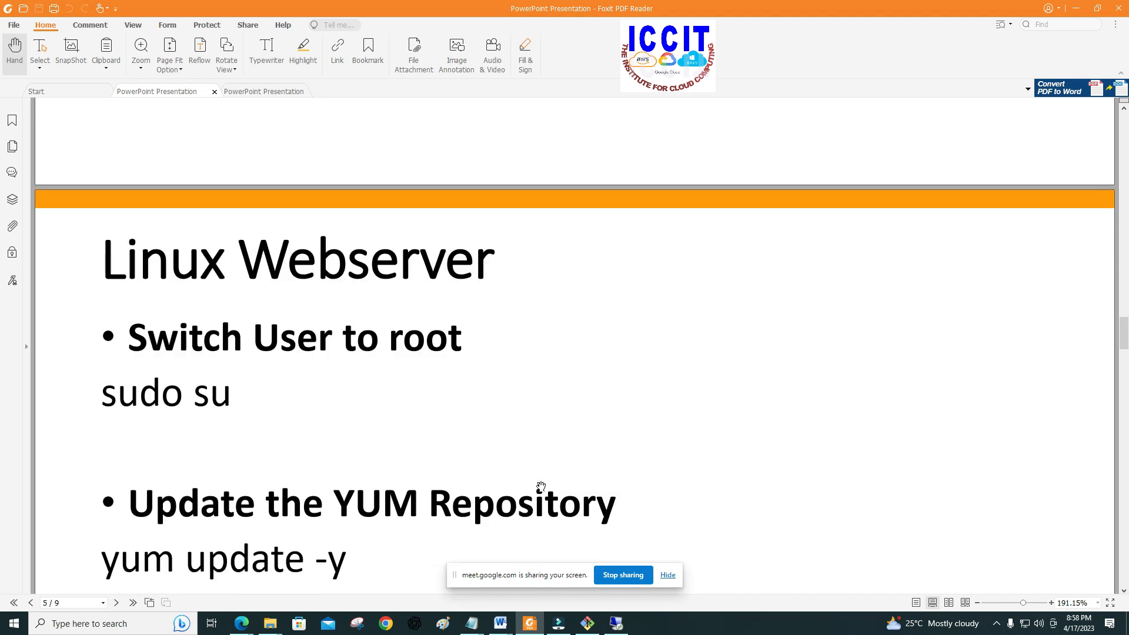
scroll(541, 486, up, 4)
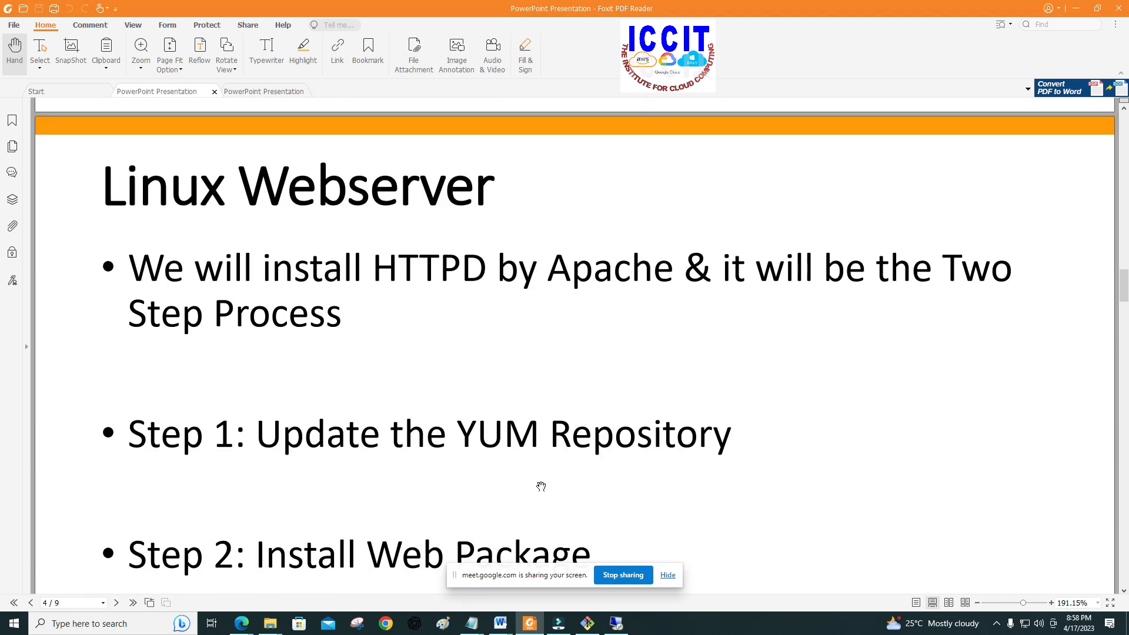
scroll(541, 486, up, 10)
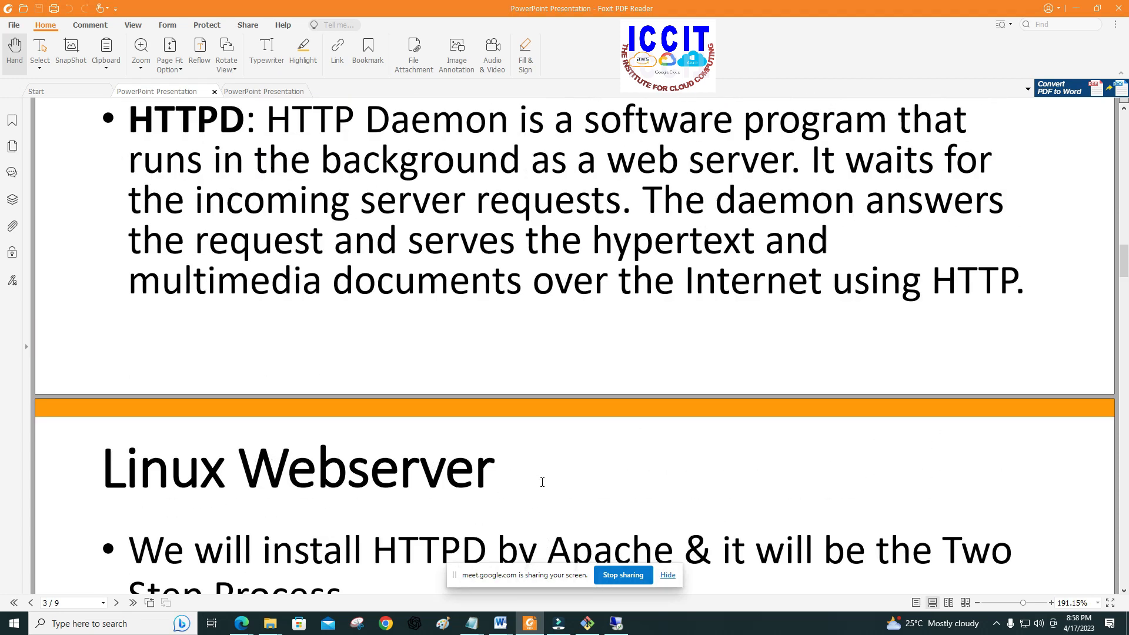
scroll(541, 482, up, 10)
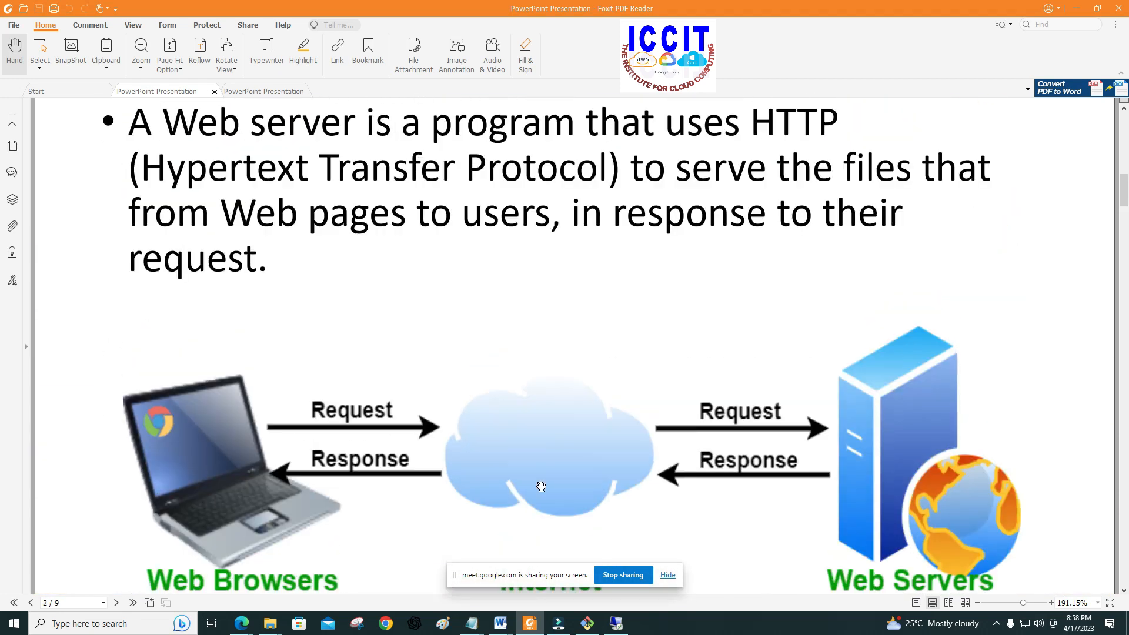
scroll(541, 486, up, 8)
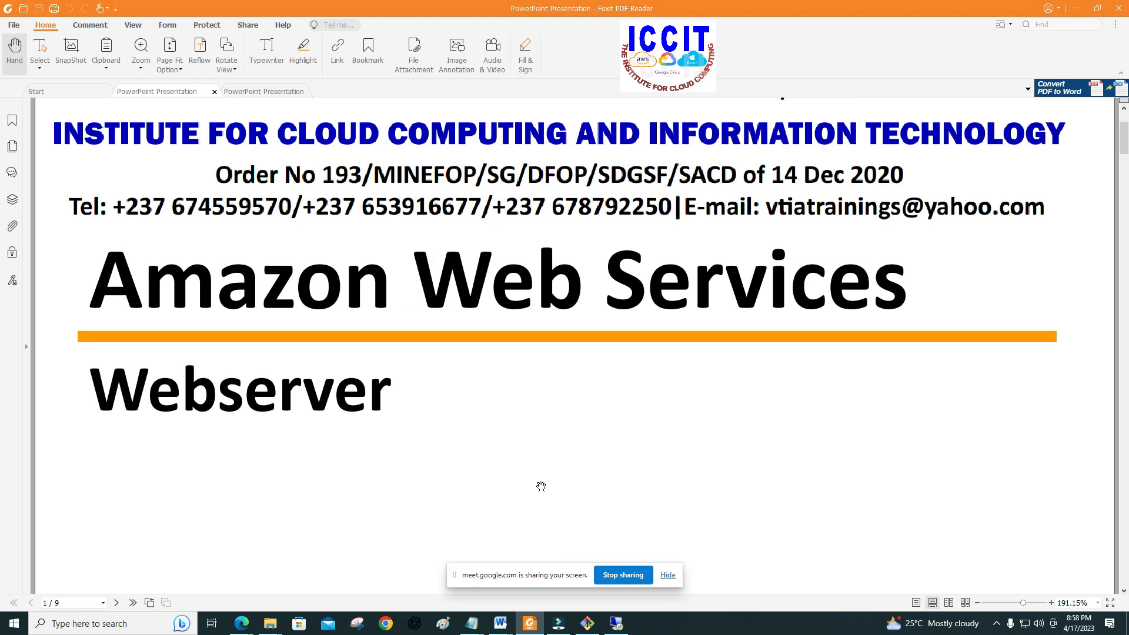
scroll(540, 486, up, 1)
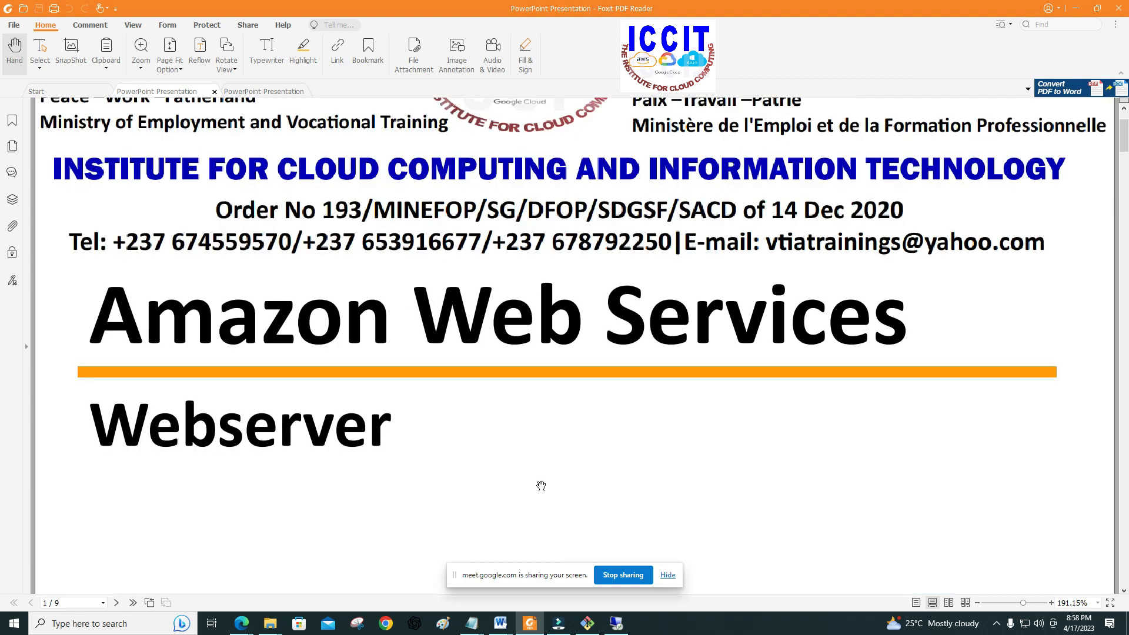
scroll(541, 486, up, 3)
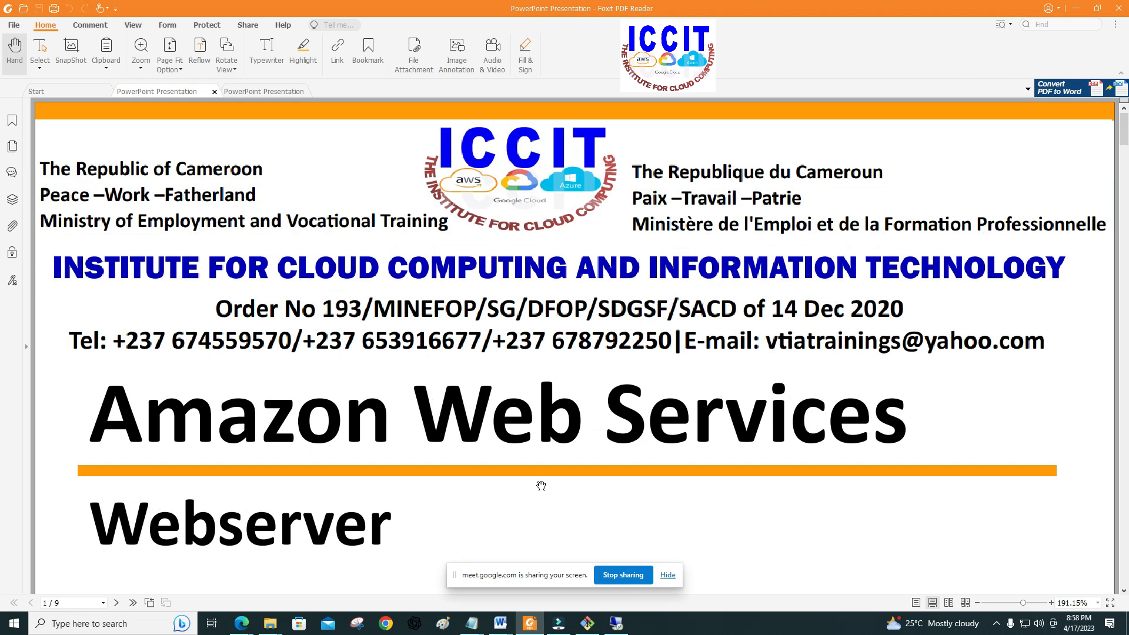
scroll(540, 486, down, 1)
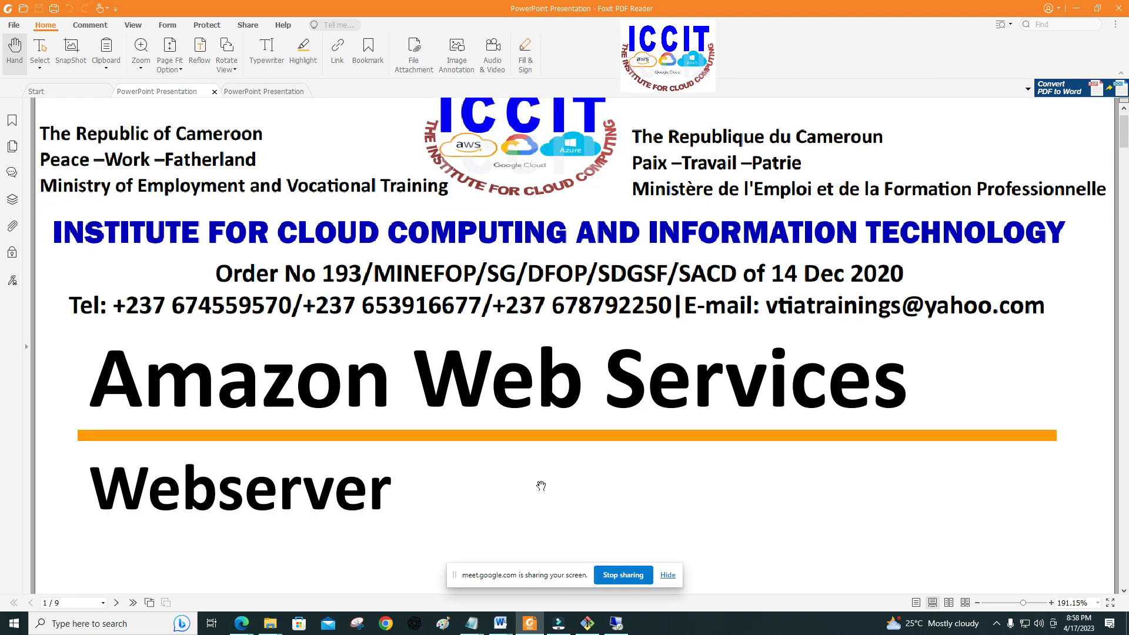